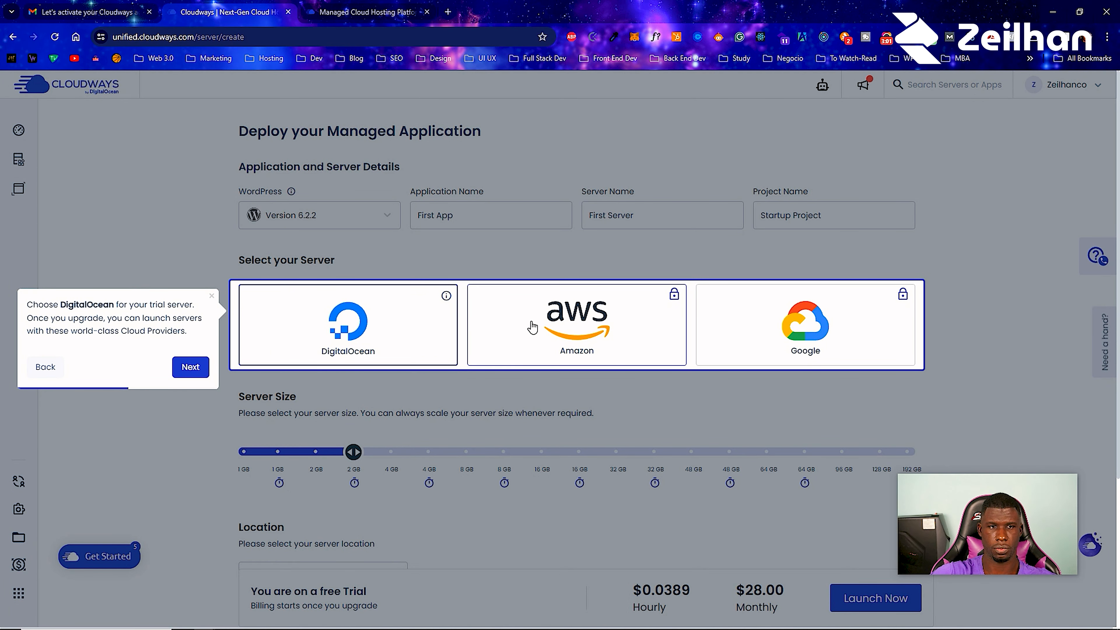
# Step: Keep DigitalOcean as the provider, set the server size to 1 GB, and advance the setup tour to the location
pyautogui.click(190, 368)
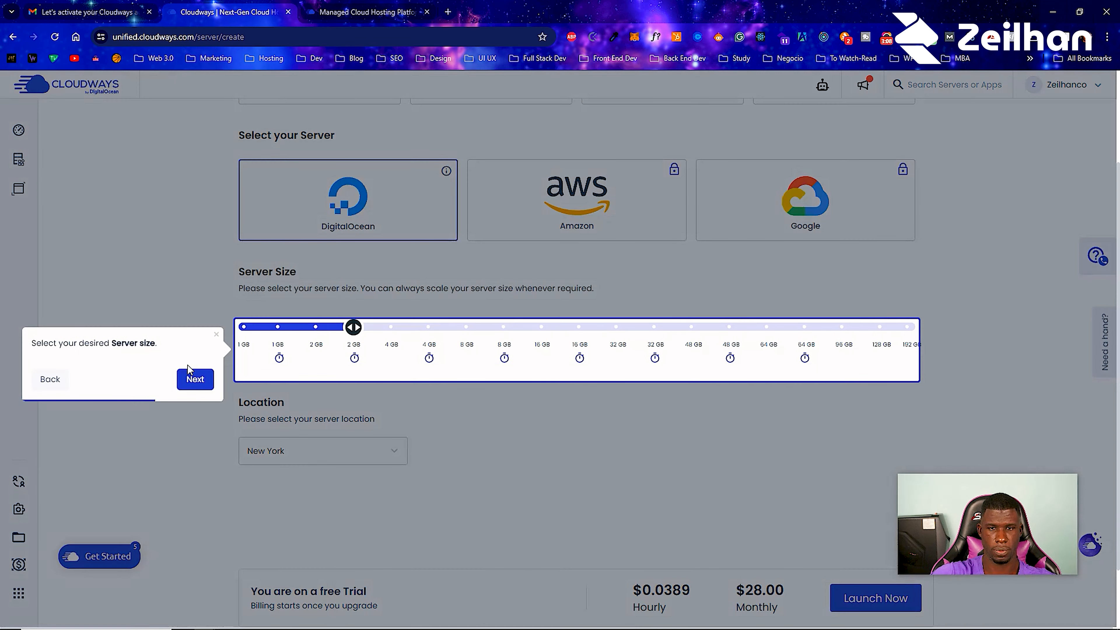
pyautogui.click(244, 329)
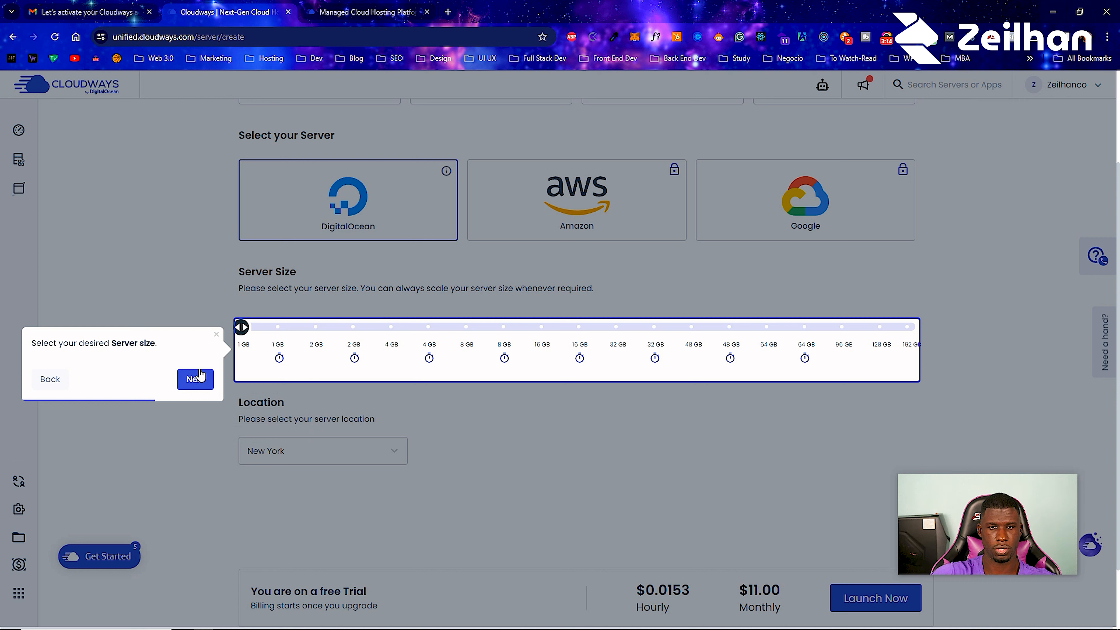
pyautogui.click(354, 327)
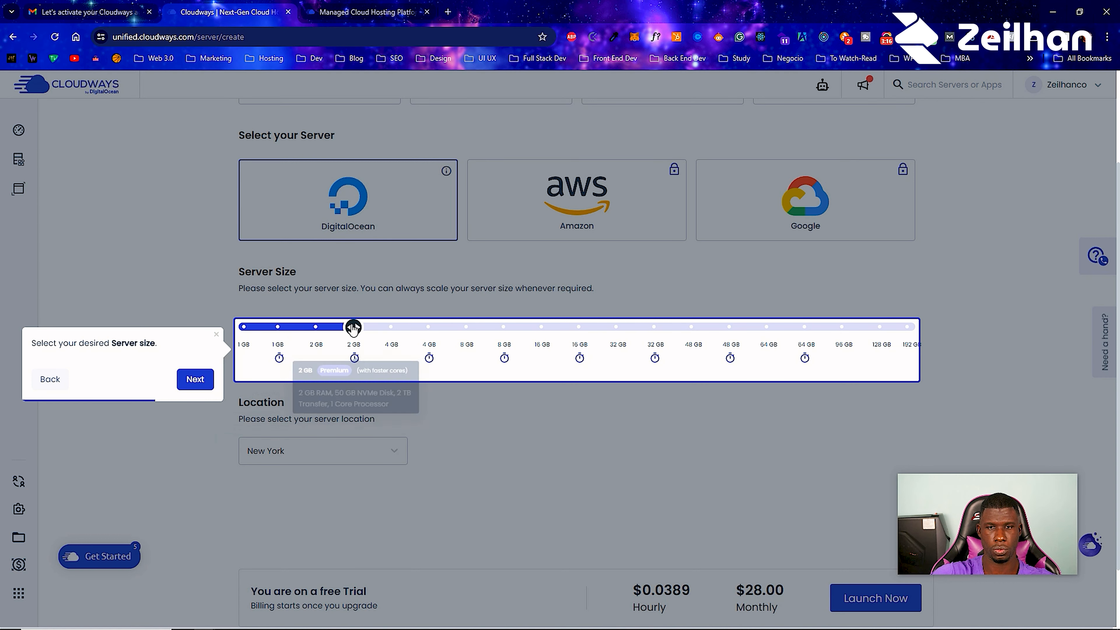
pyautogui.click(243, 327)
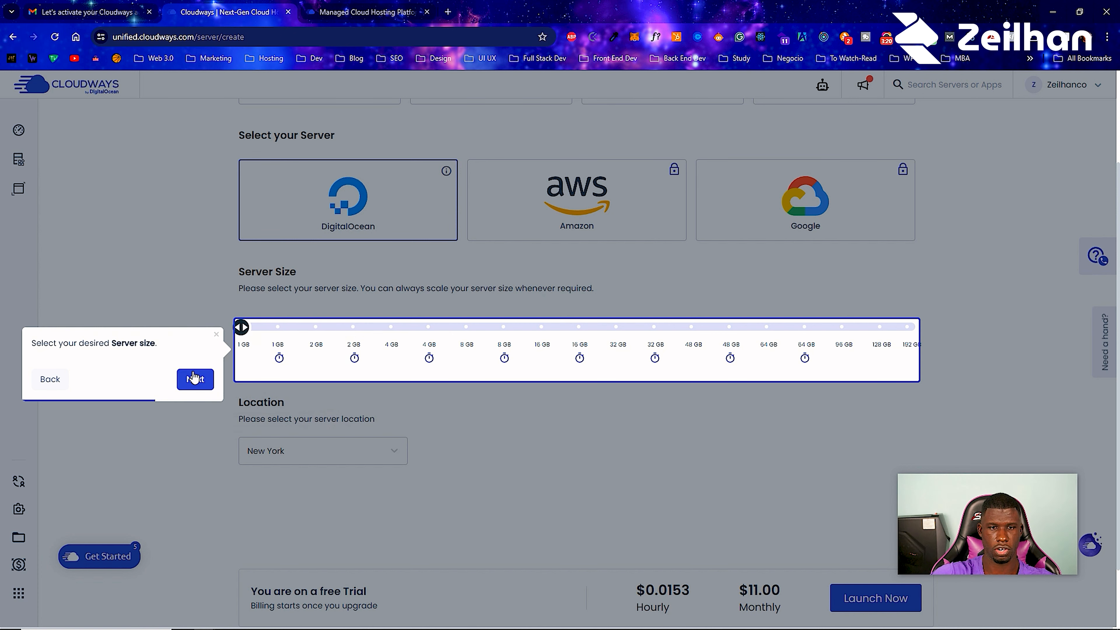
pyautogui.click(195, 379)
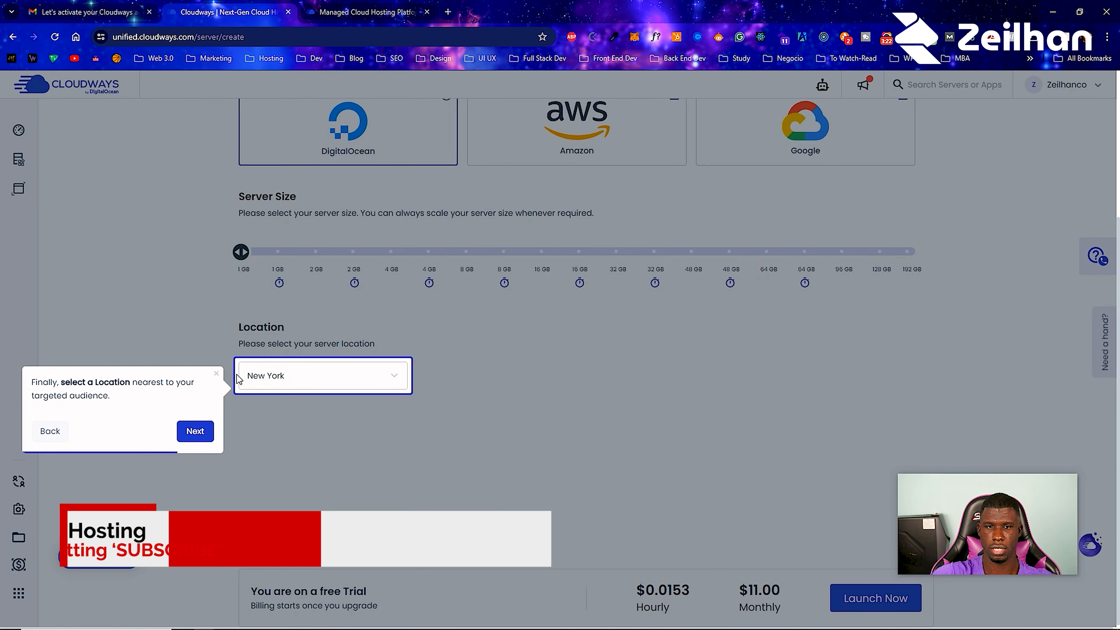
# Step: Review the available server locations, keep New York, and finish the setup tour
pyautogui.click(309, 375)
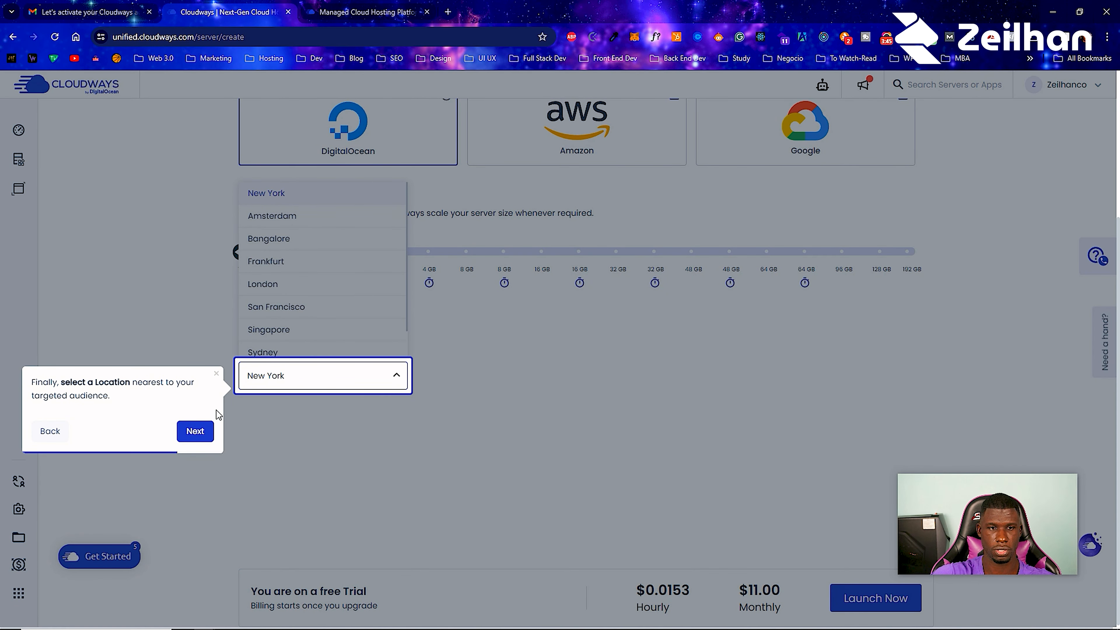
pyautogui.click(195, 550)
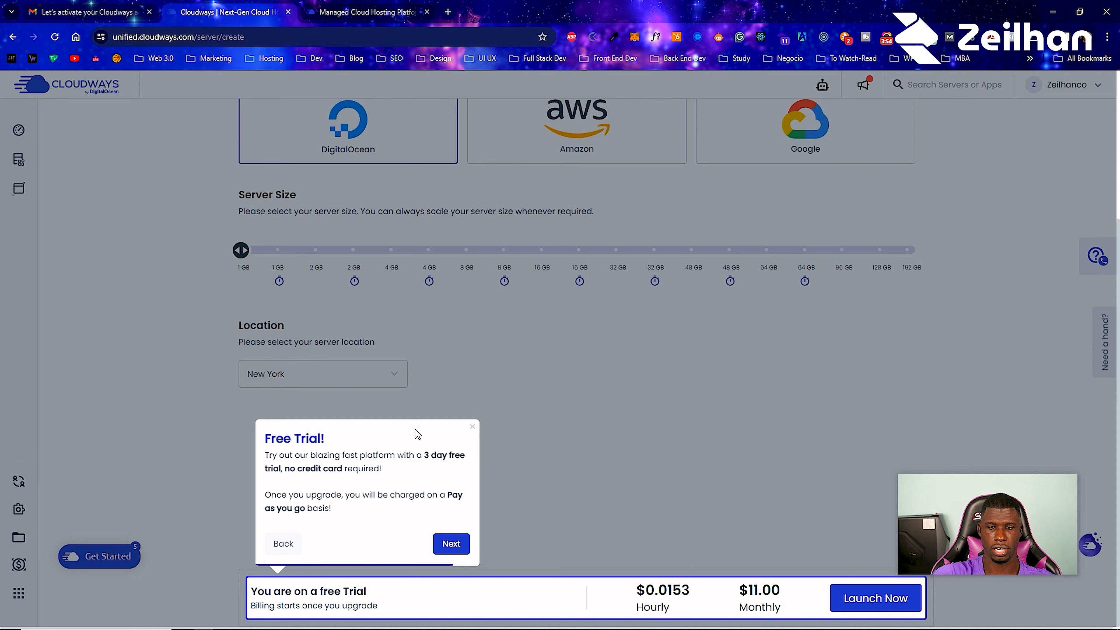
pyautogui.click(446, 544)
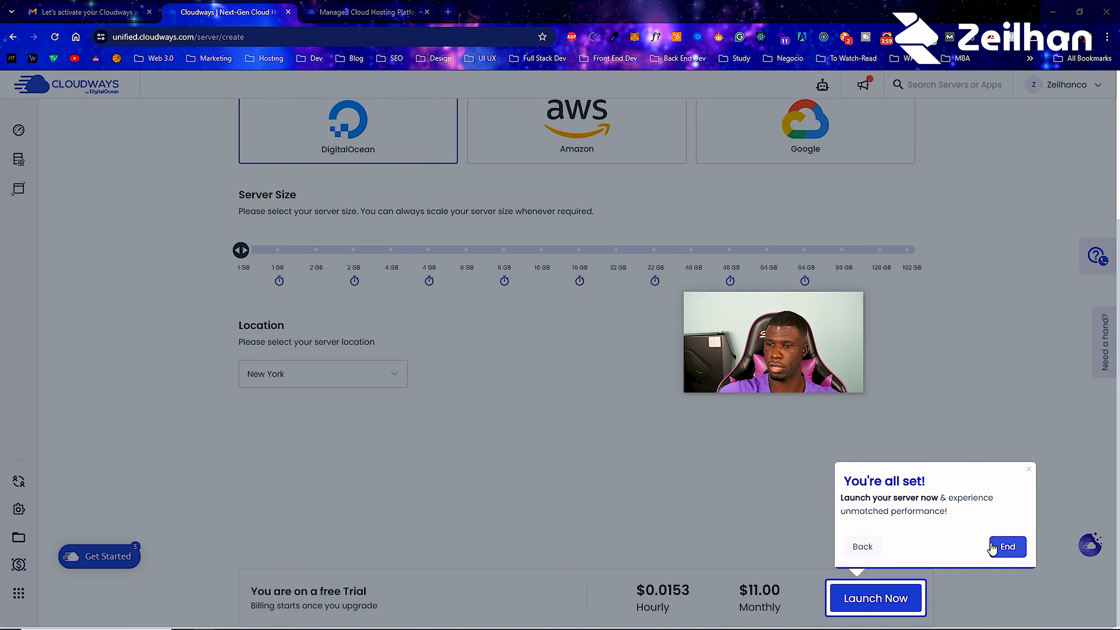
pyautogui.click(1008, 546)
# Step: Review the application choices, keep WordPress Version 6.2.2, and launch the server
pyautogui.scroll(5, 790, 522)
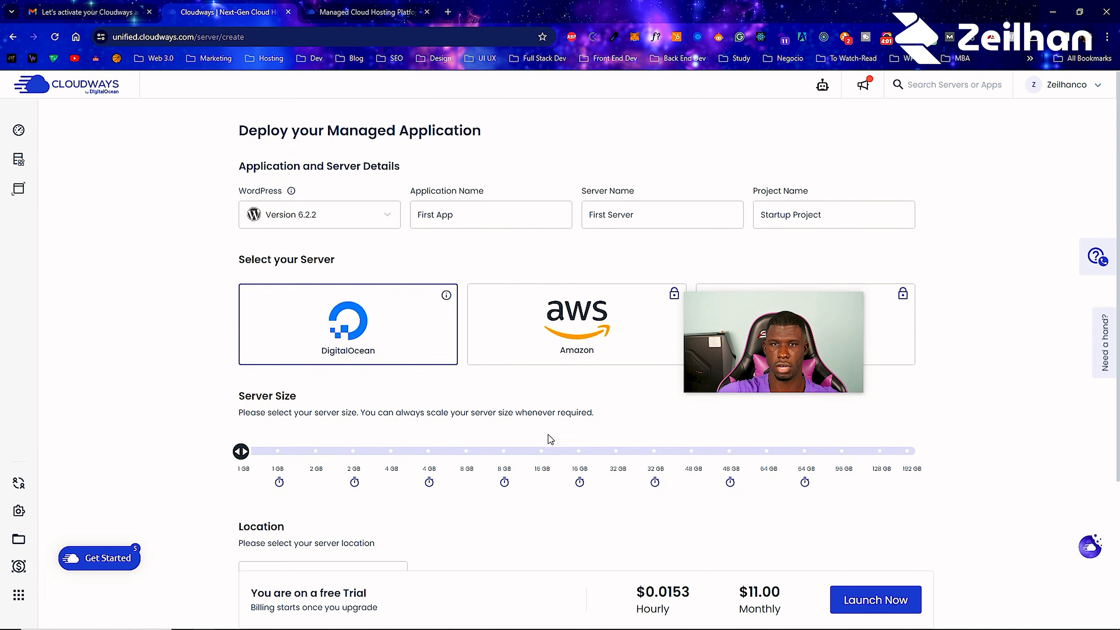
pyautogui.click(292, 220)
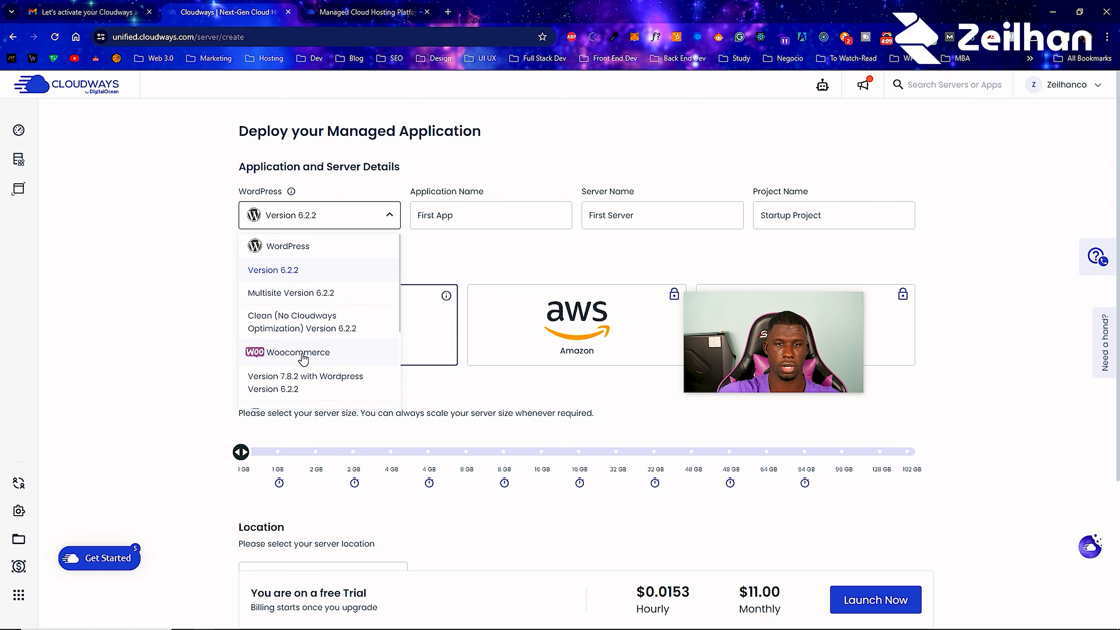
pyautogui.scroll(-5, 441, 397)
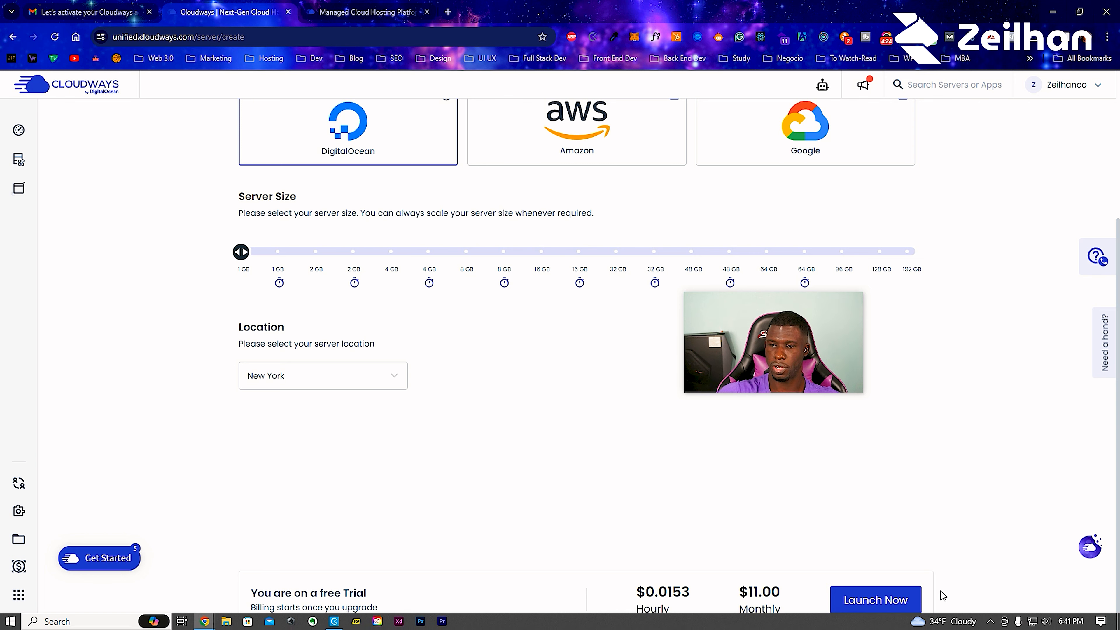
pyautogui.click(906, 605)
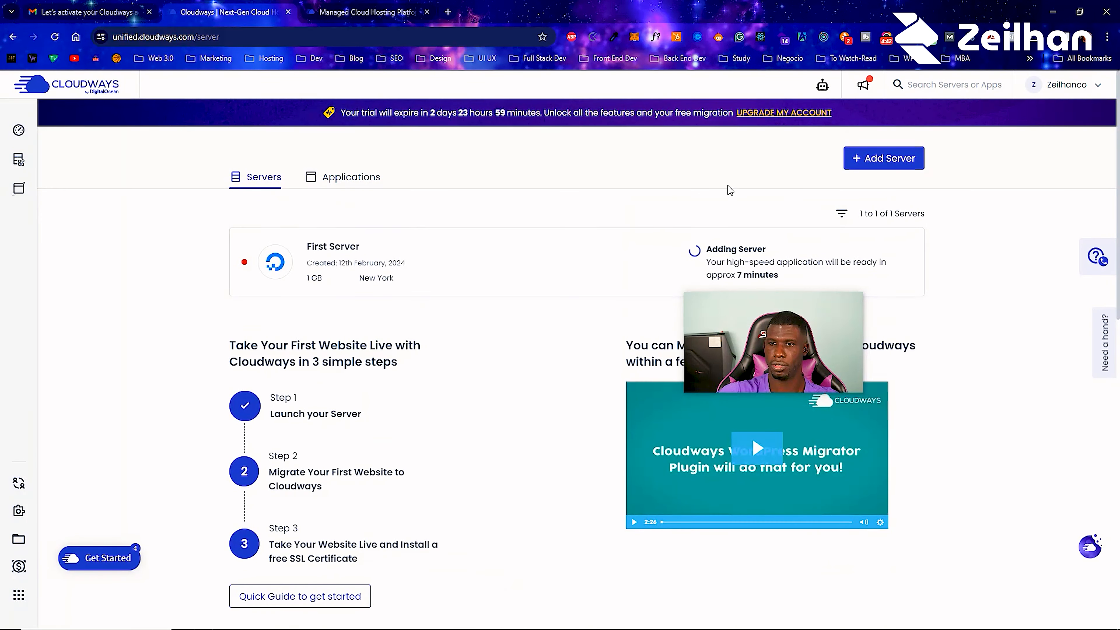
pyautogui.moveTo(820, 313); pyautogui.dragTo(829, 424)
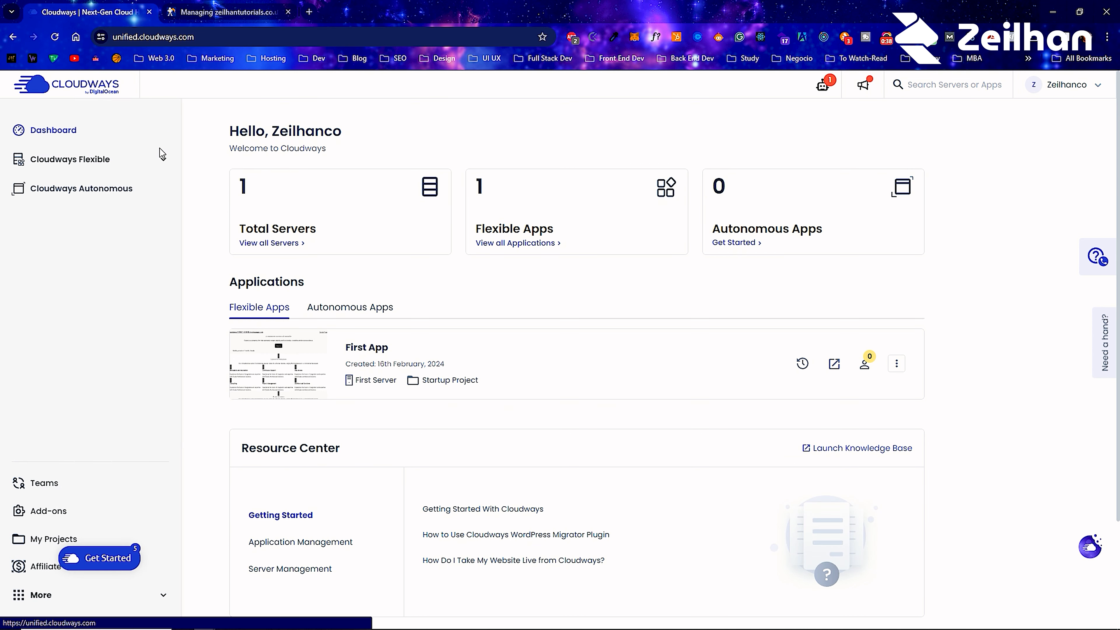
# Step: Open First Server's master credentials from the servers list and copy its public IP address
pyautogui.click(288, 244)
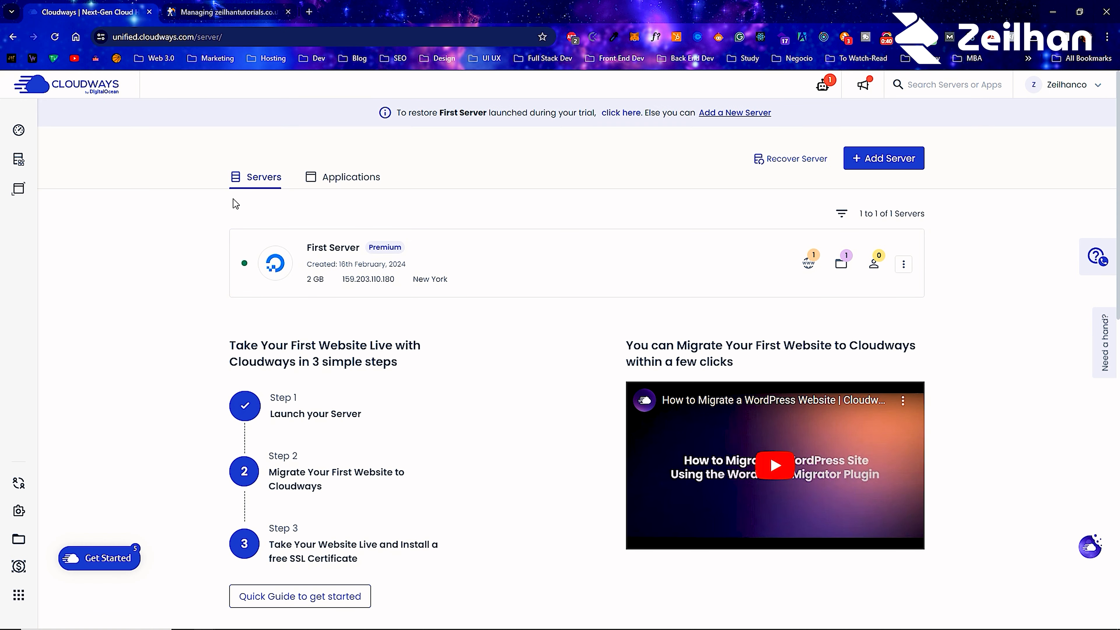
pyautogui.click(483, 253)
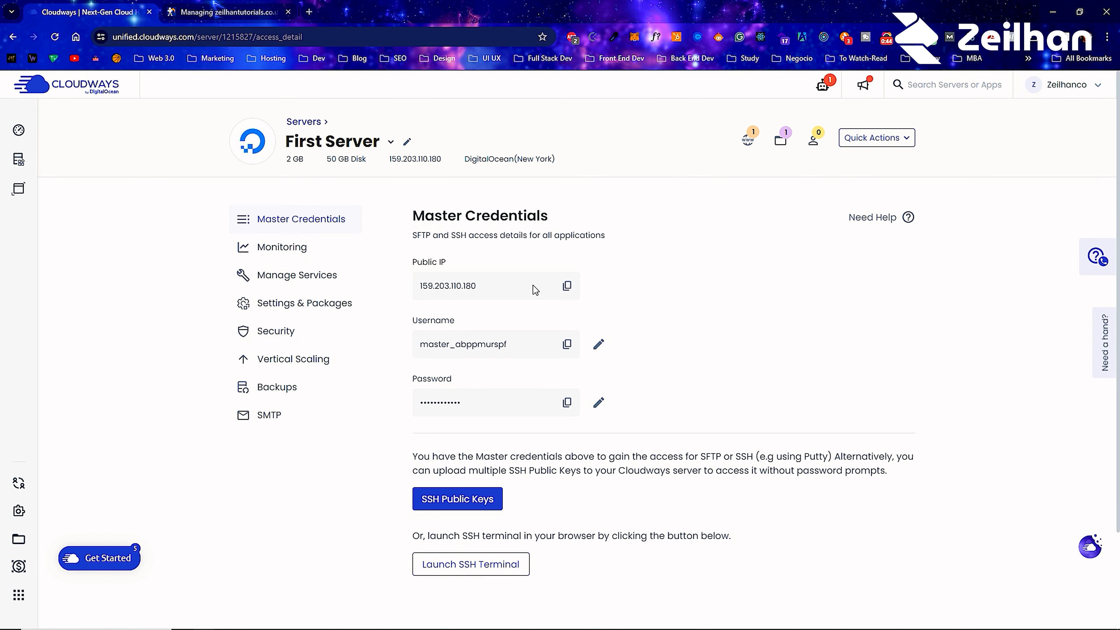
pyautogui.click(567, 290)
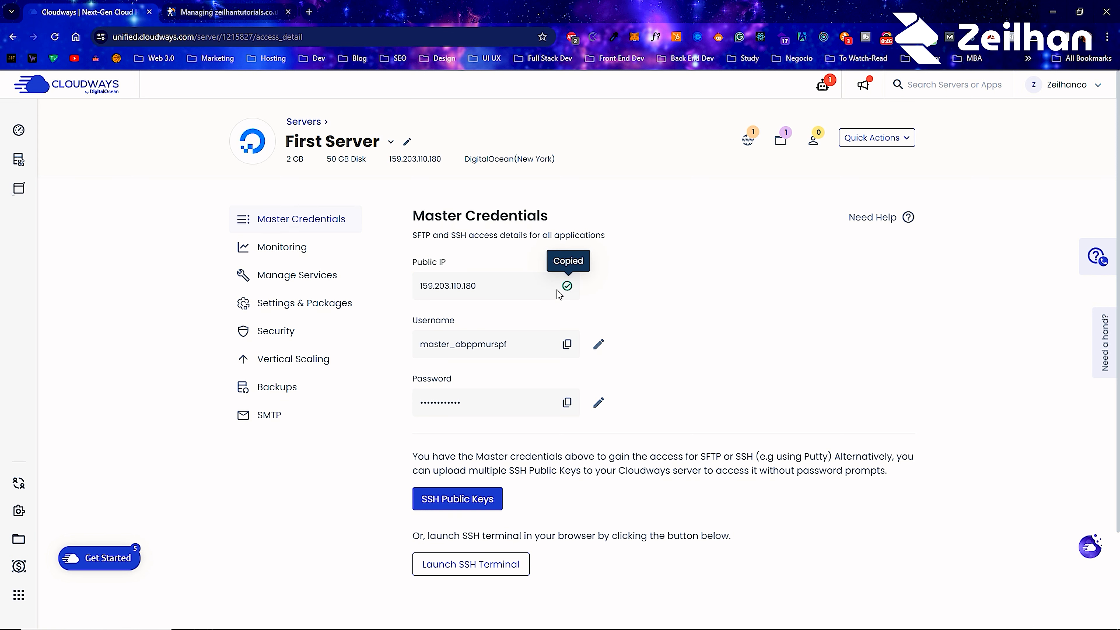
# Step: Switch to NameHero and open DNS management for the domain zeilhantutorials.co.uk
pyautogui.click(217, 18)
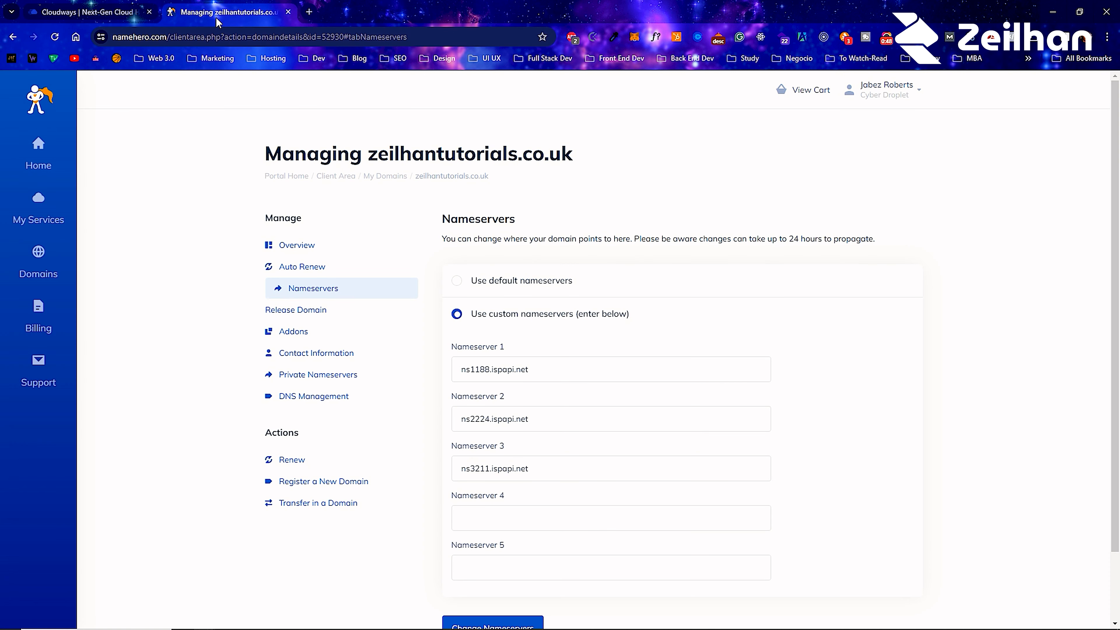
pyautogui.scroll(-1, 375, 253)
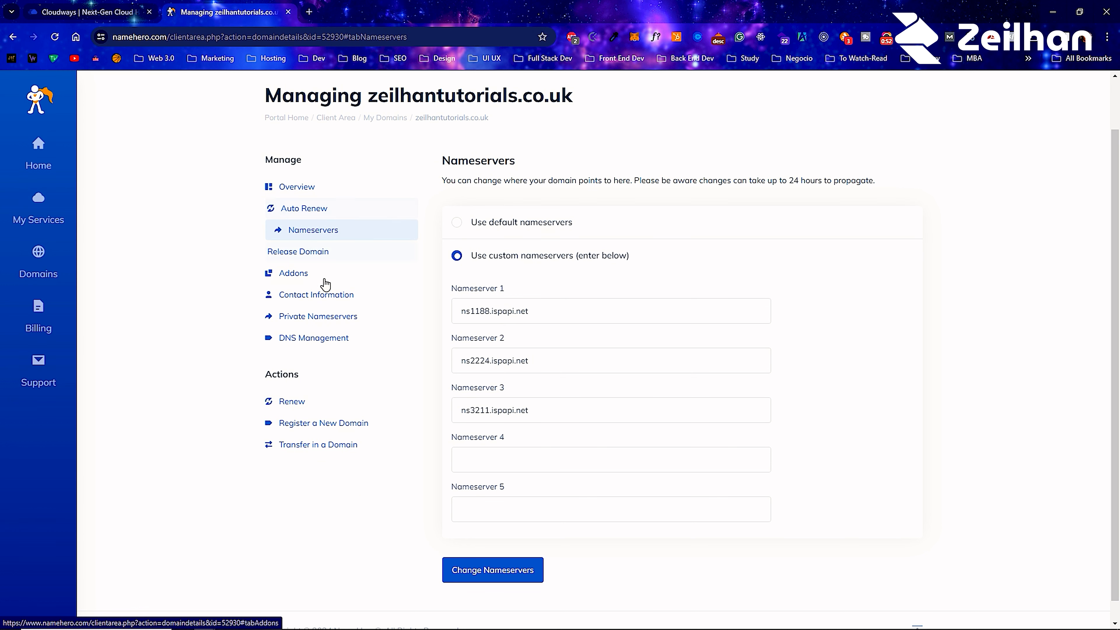
pyautogui.click(319, 348)
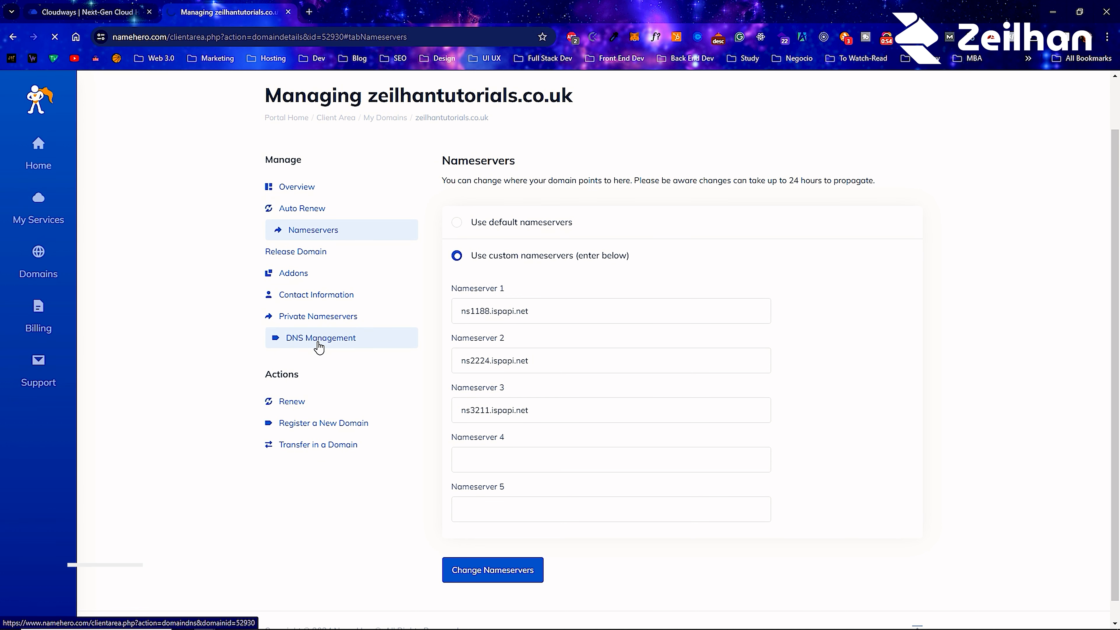
# Step: Add an A record with host name @ pointing to 159.203.110.180 and save the DNS changes
pyautogui.click(487, 369)
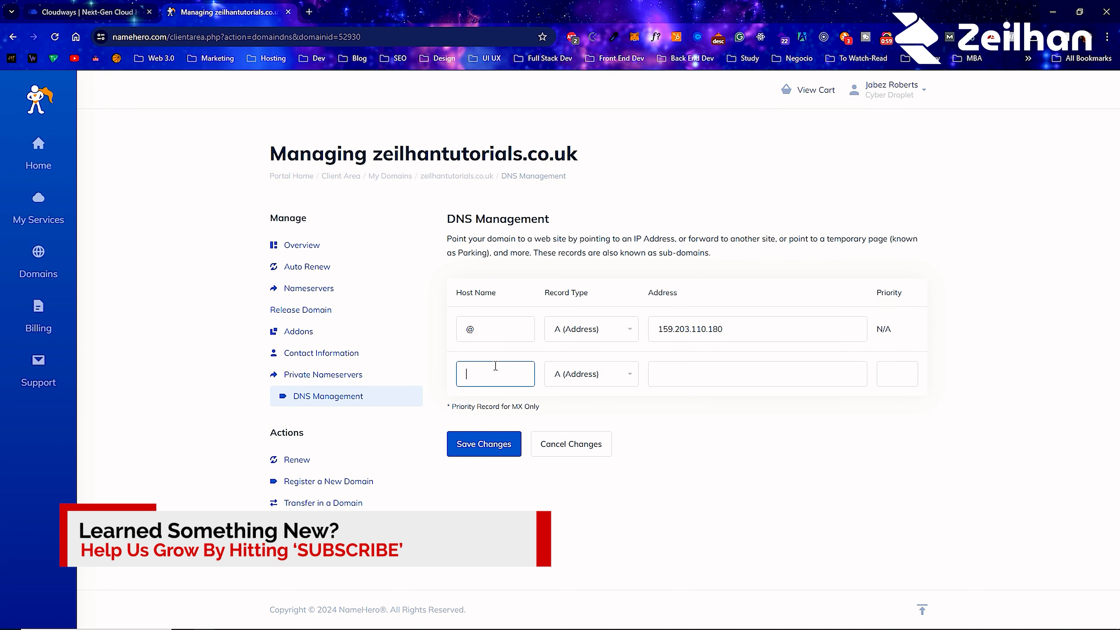
pyautogui.write('@')
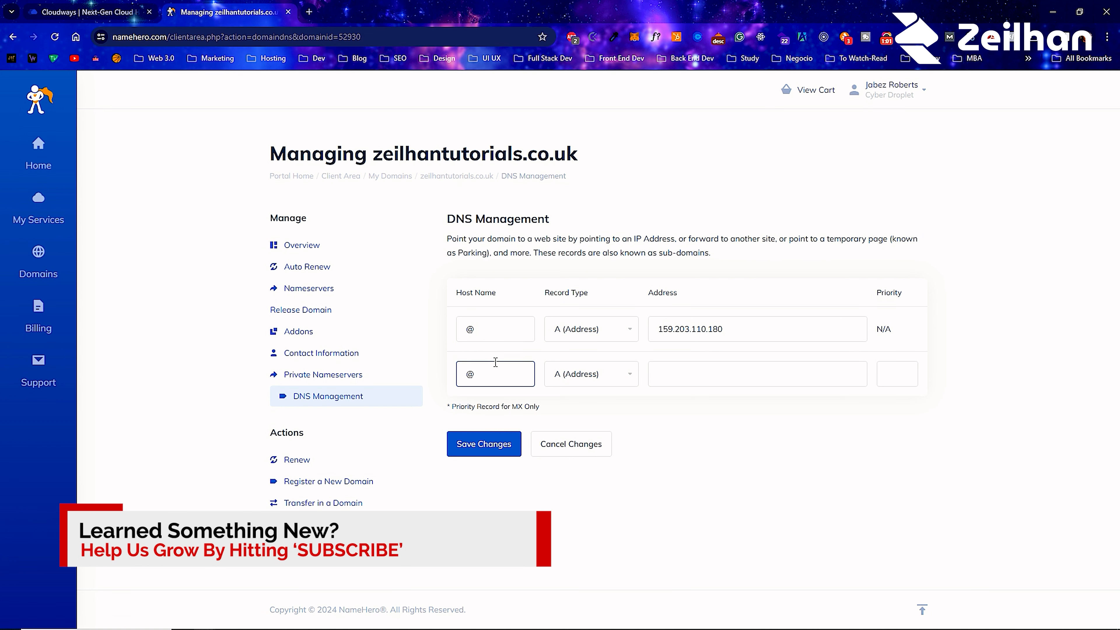
pyautogui.click(714, 374)
pyautogui.hotkey('ctrl', 'v')
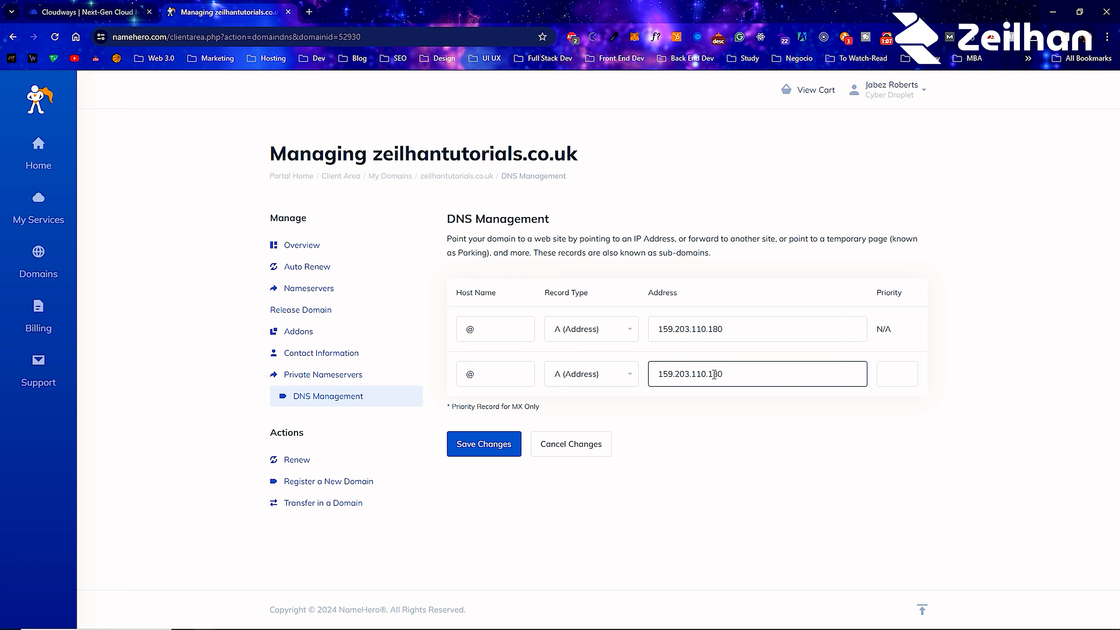
pyautogui.click(503, 443)
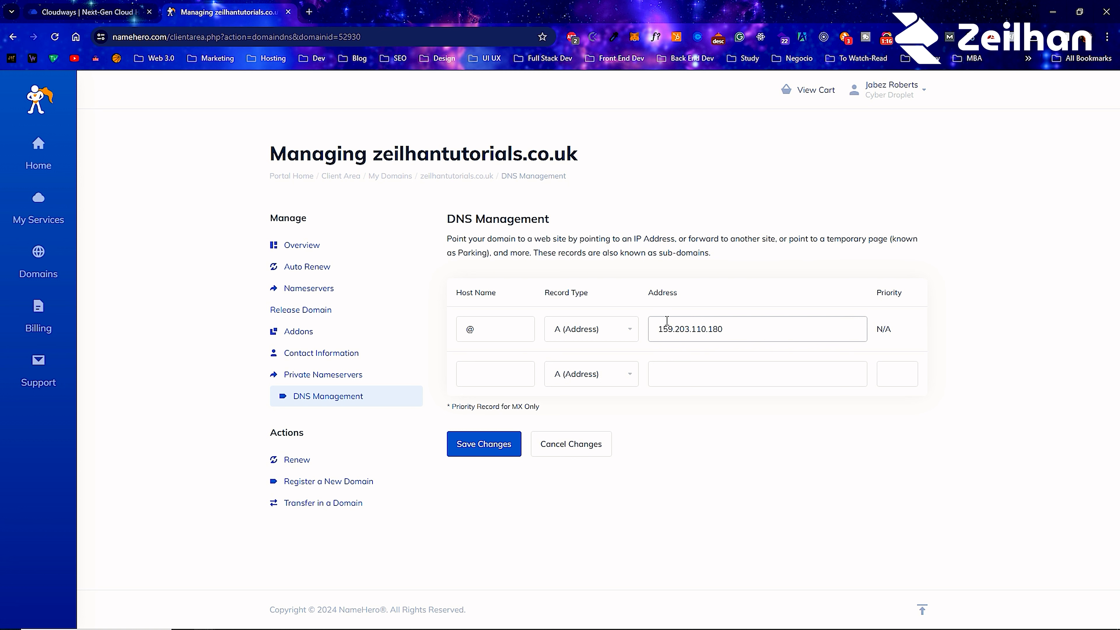
# Step: Copy the domain name zeilhantutorials.co.uk and search Google for dnschecker in a new incognito window
pyautogui.moveTo(576, 155); pyautogui.dragTo(373, 153)
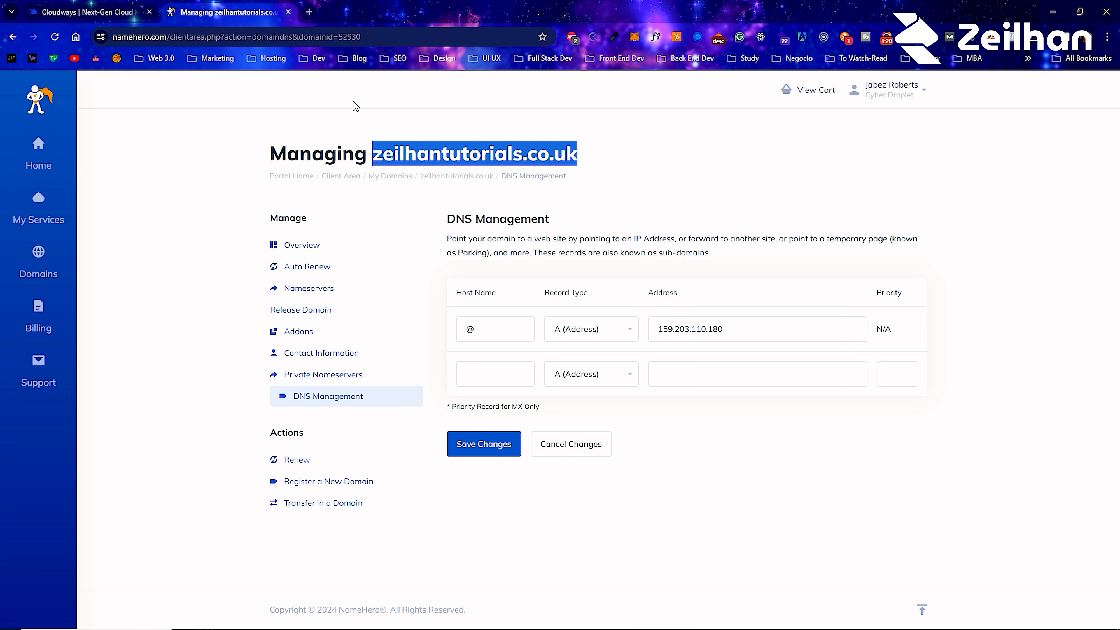
pyautogui.click(1107, 37)
pyautogui.click(970, 95)
pyautogui.write('dnscheck')
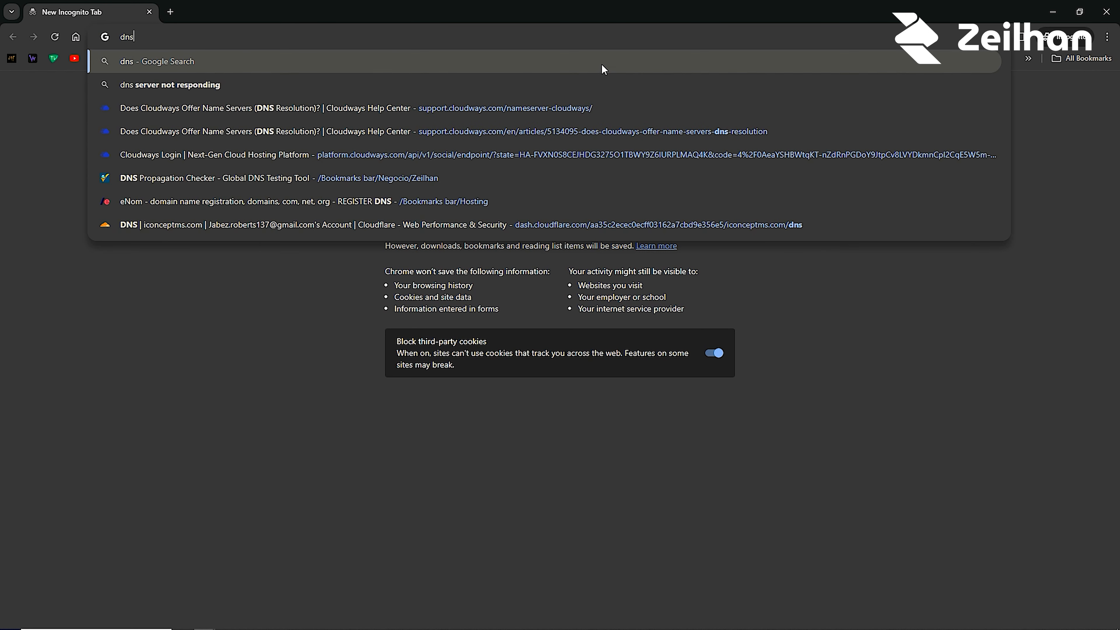
pyautogui.write('er')
pyautogui.press('Return')
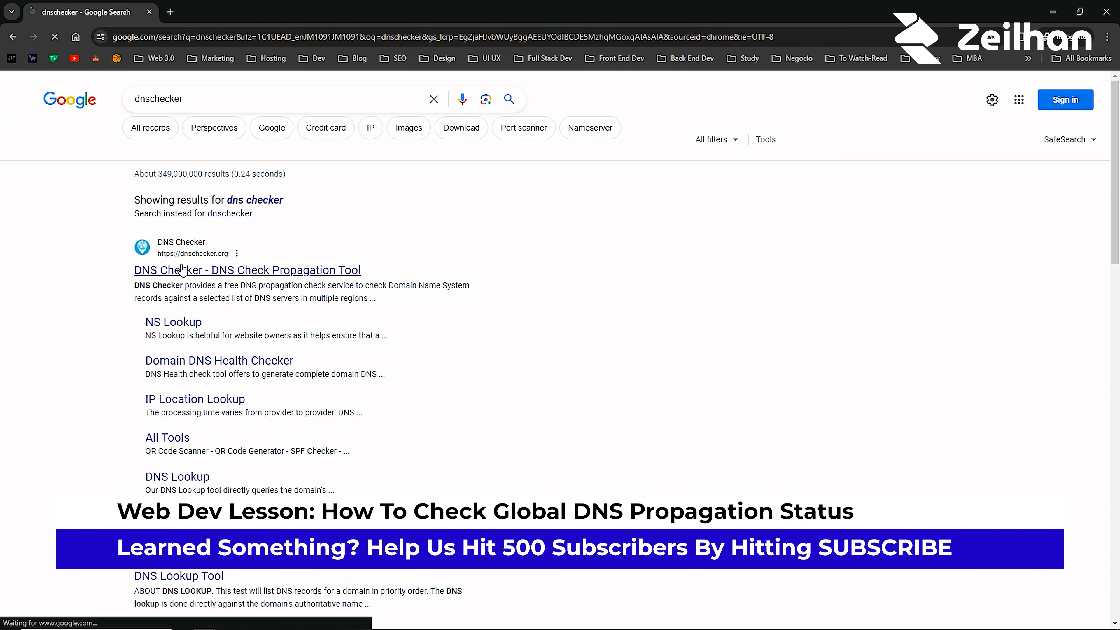
# Step: Open DNS Checker and run an A record propagation check for zeilhantutorials.co.uk
pyautogui.click(198, 270)
pyautogui.hotkey('ctrl', 'v')
pyautogui.click(384, 195)
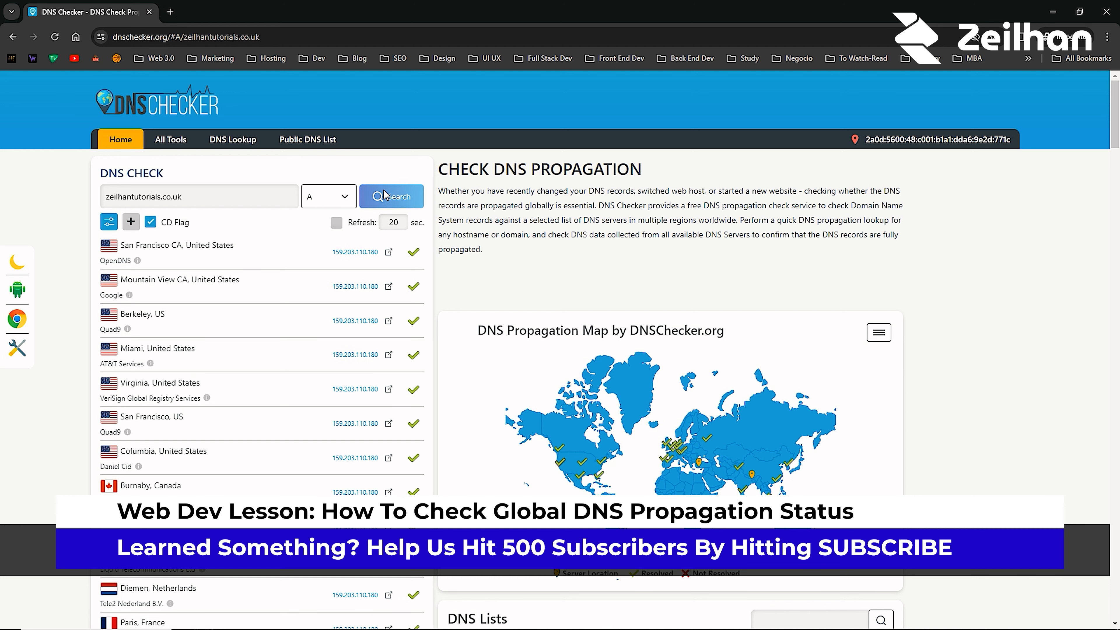
pyautogui.moveTo(314, 247)
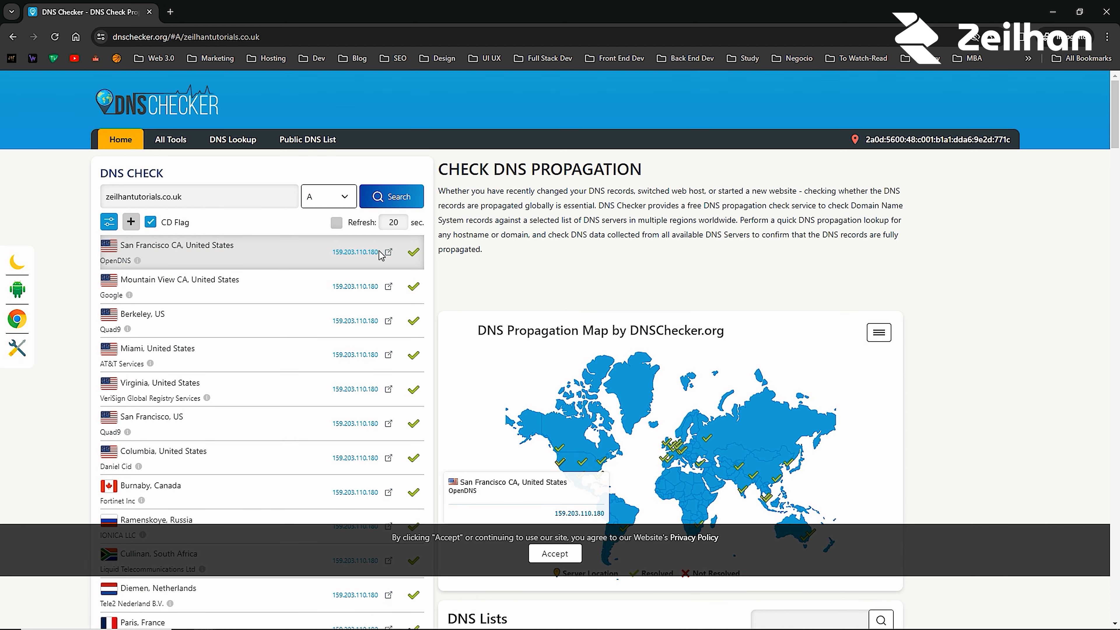
# Step: Compare the server's public IP in Cloudways with the domain's A record address in NameHero
pyautogui.click(1053, 12)
pyautogui.click(132, 6)
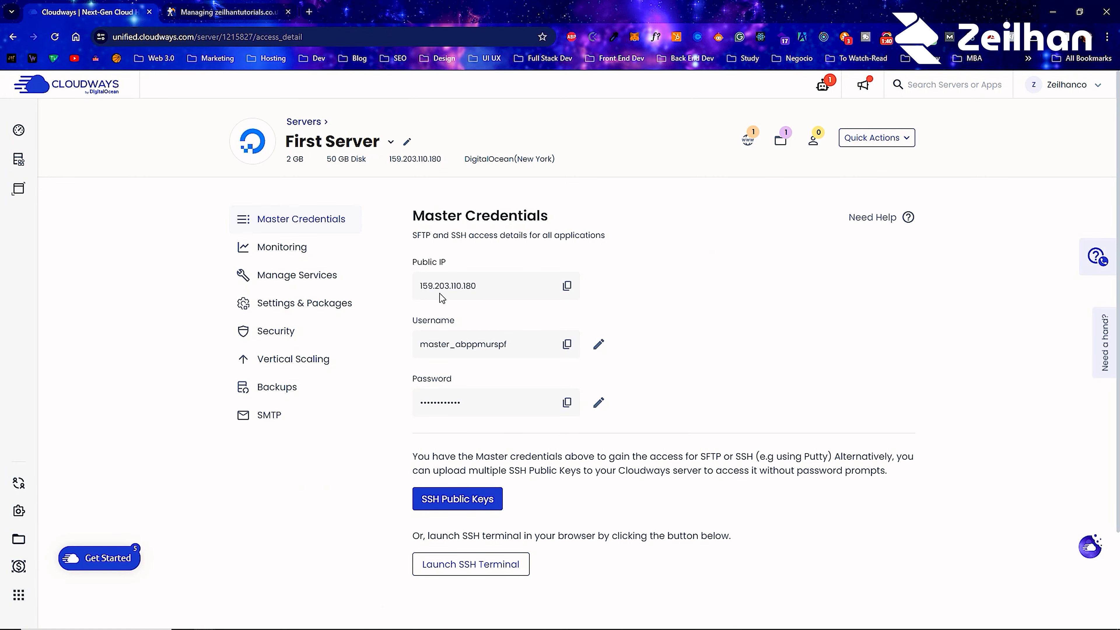
pyautogui.click(228, 11)
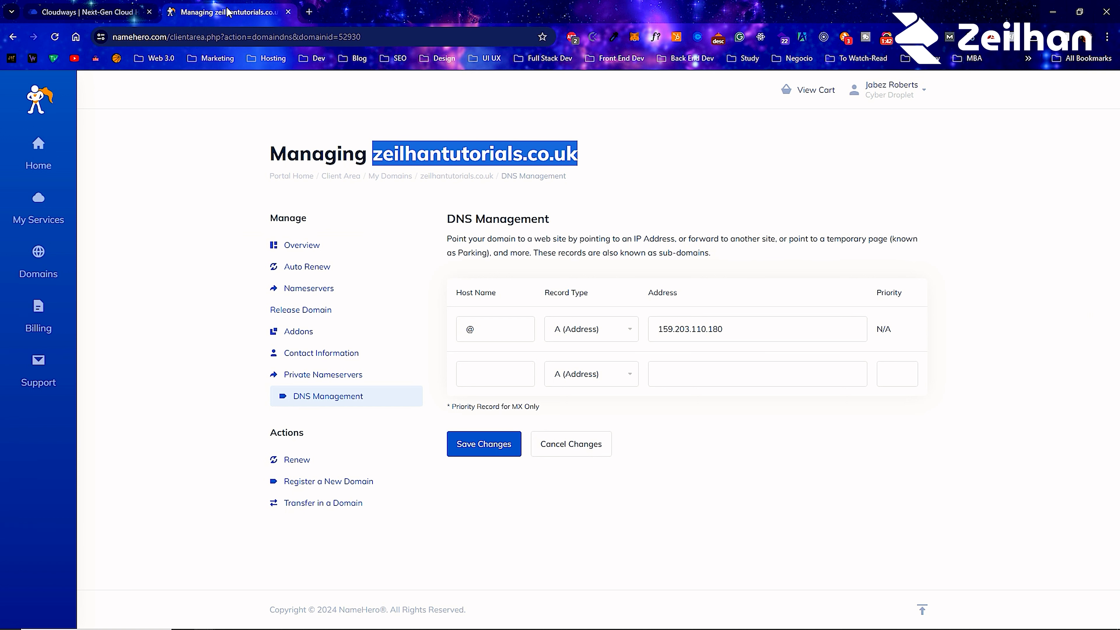
pyautogui.click(673, 335)
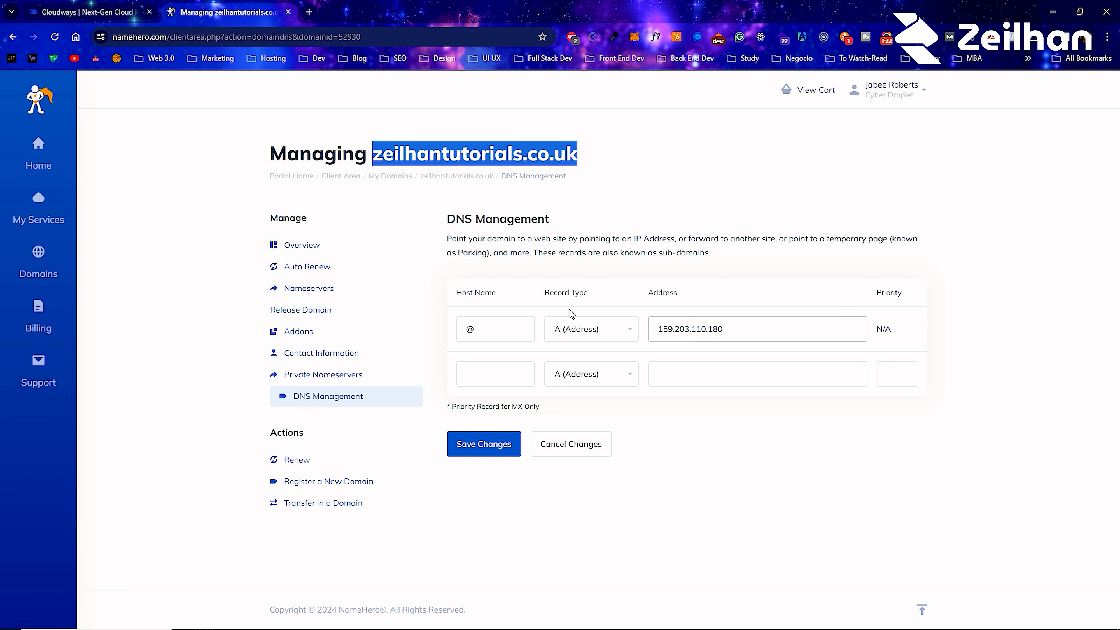
# Step: Return to DNS Checker and examine the resolved IP address for every listed location worldwide
pyautogui.moveTo(215, 629)
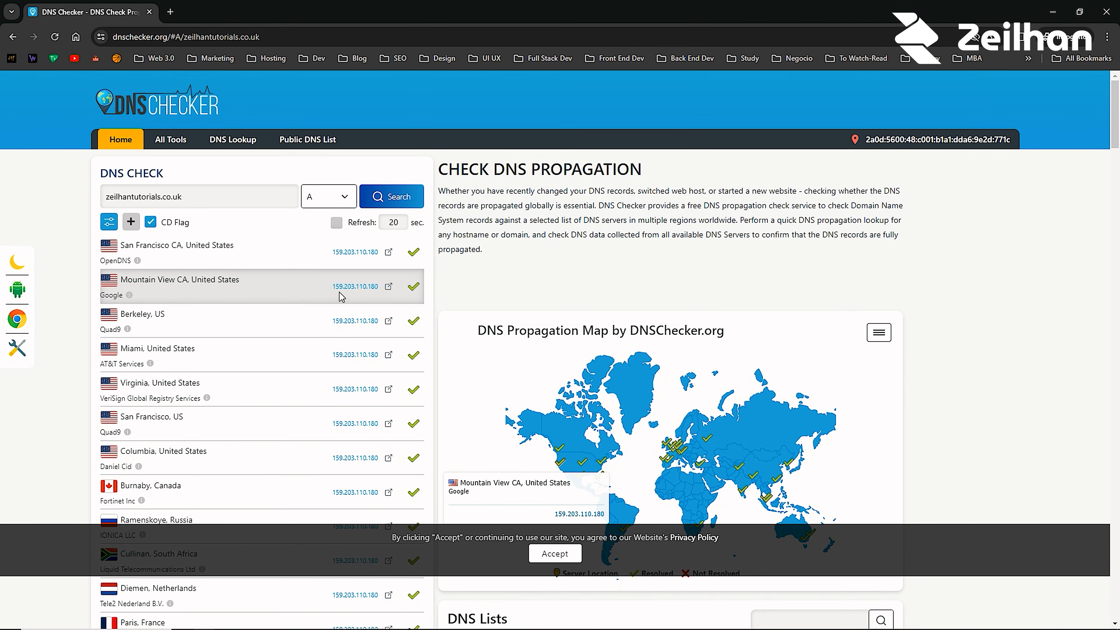
pyautogui.scroll(-7, 326, 305)
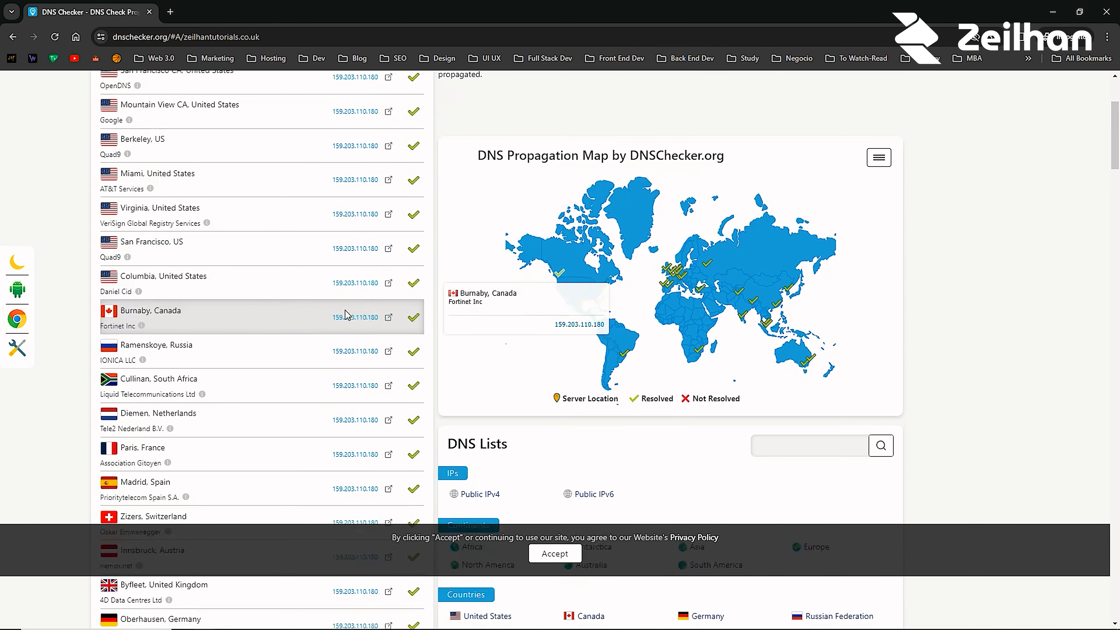
pyautogui.scroll(-4, 328, 315)
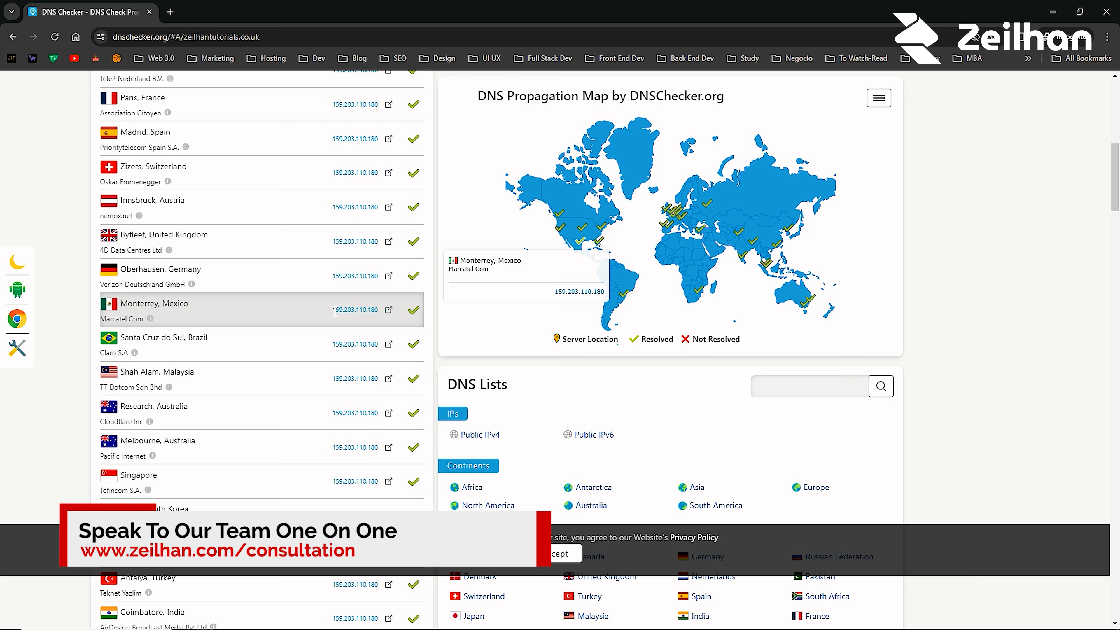
pyautogui.scroll(-7, 335, 311)
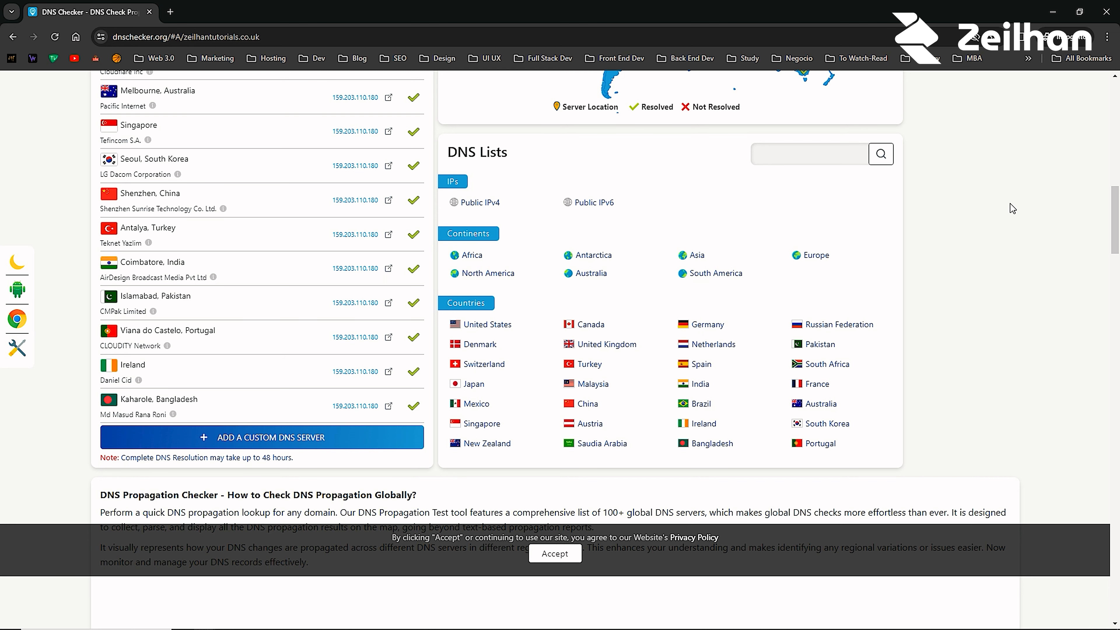
# Step: Close DNS Checker, open First App's access details in Cloudways, and preview its website at the application URL
pyautogui.click(1107, 11)
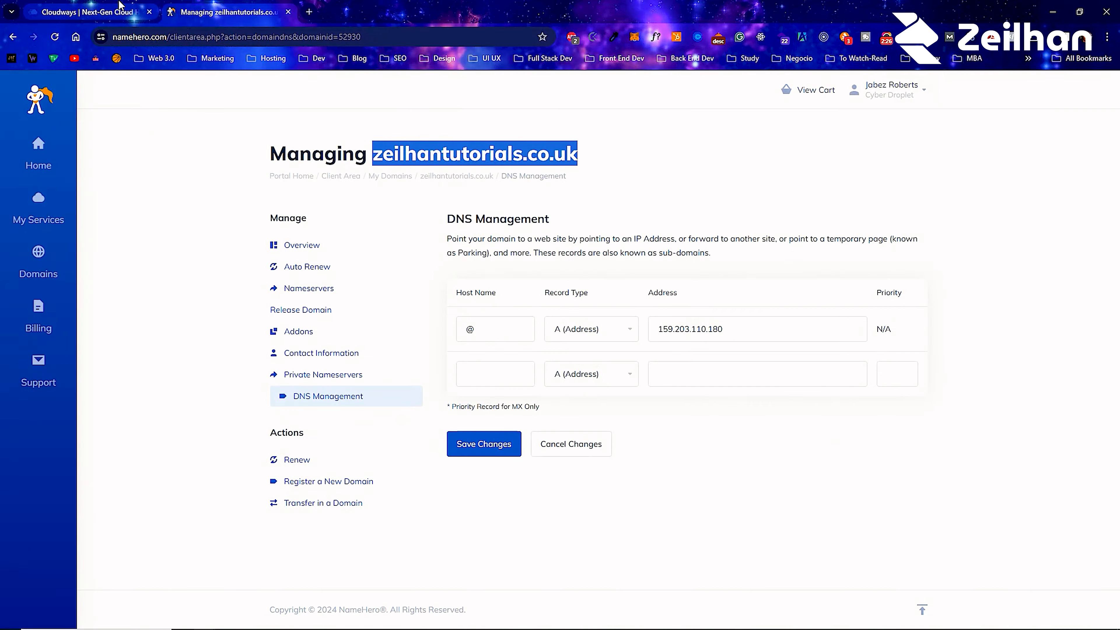
pyautogui.click(86, 12)
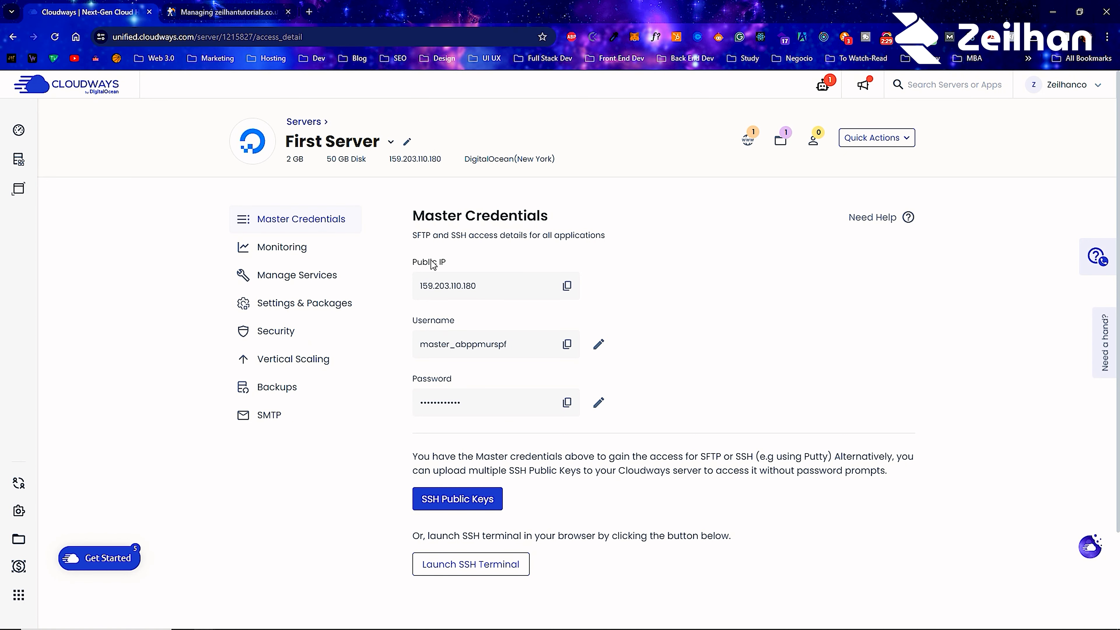
pyautogui.click(295, 168)
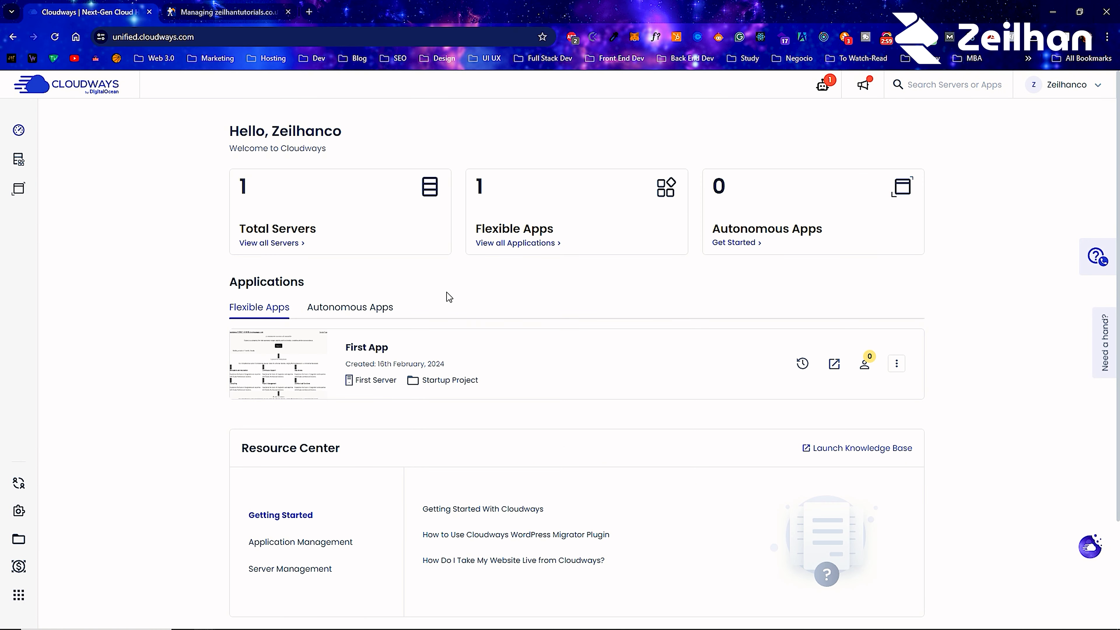
pyautogui.click(557, 245)
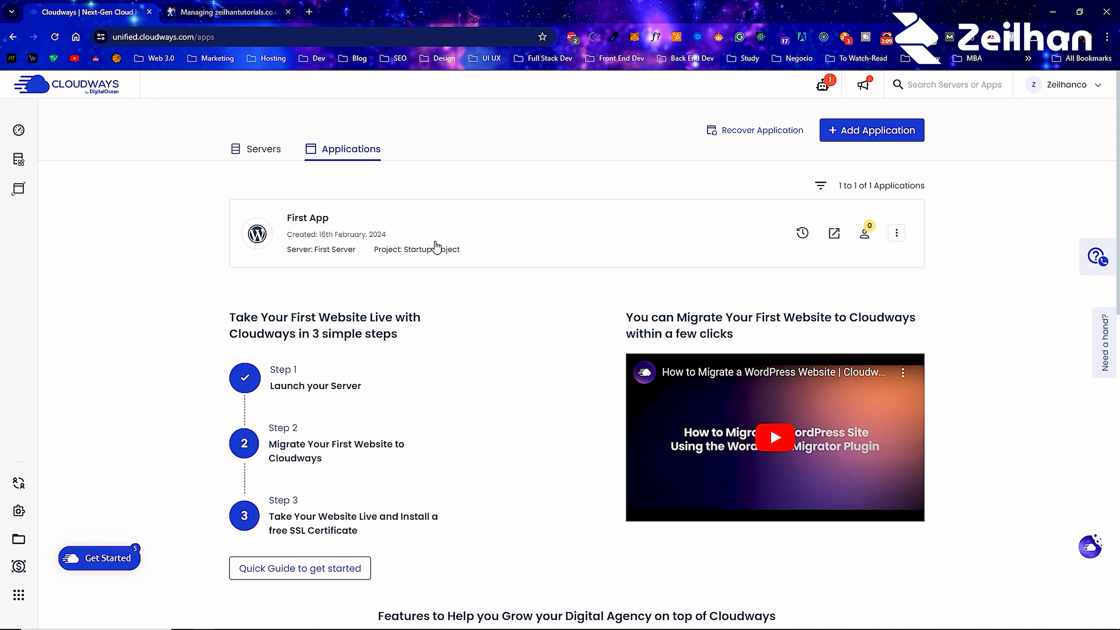
pyautogui.click(415, 236)
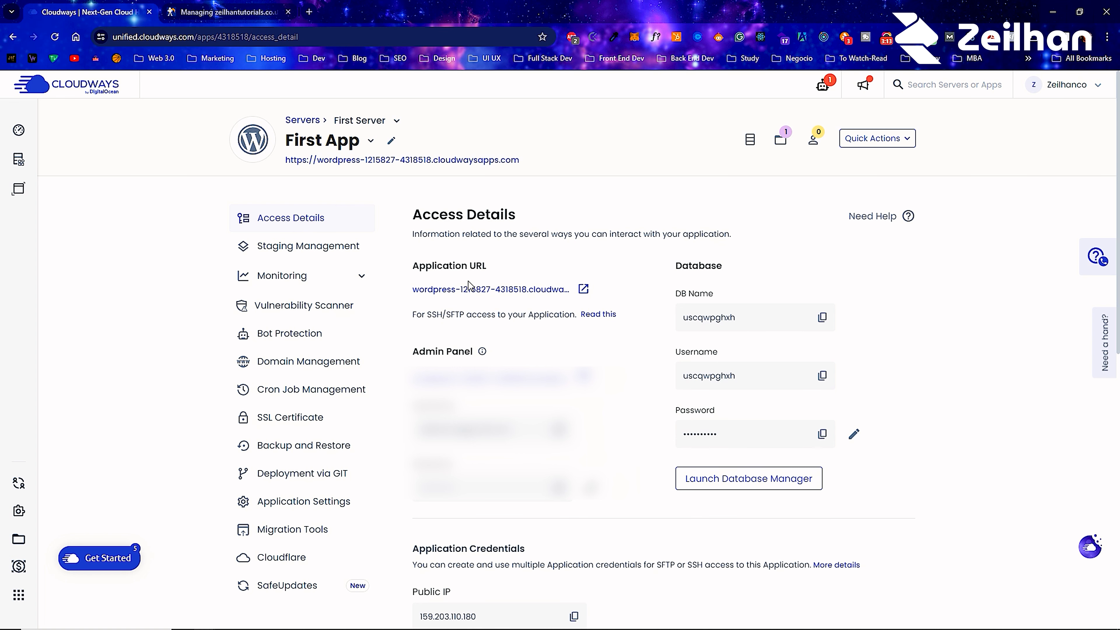
pyautogui.click(583, 290)
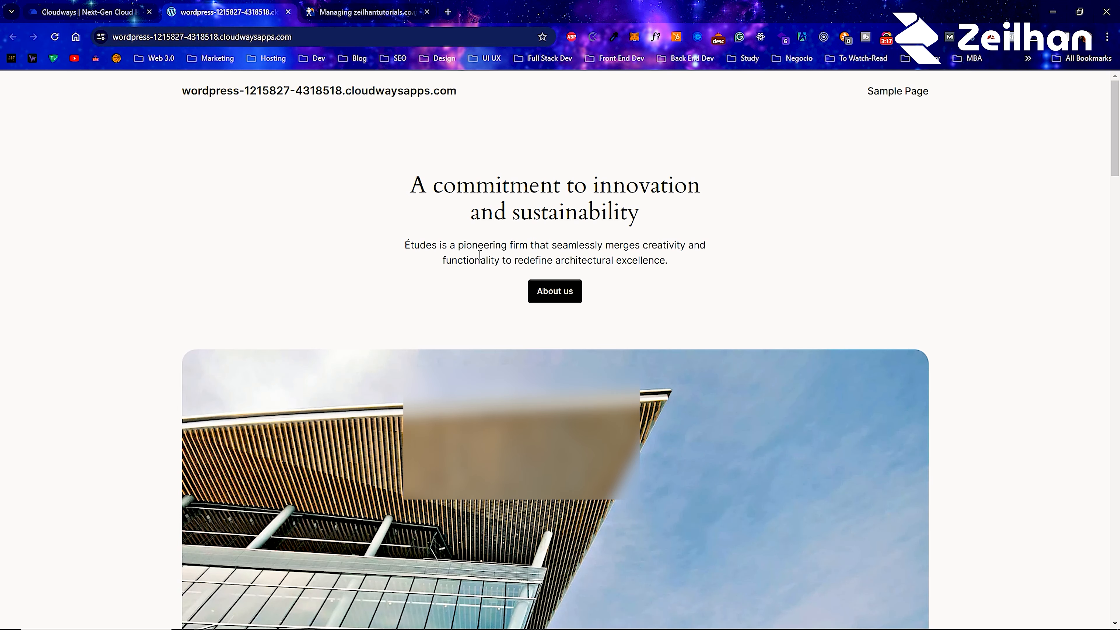
pyautogui.hotkey('ctrl', 'shift', 'Tab')
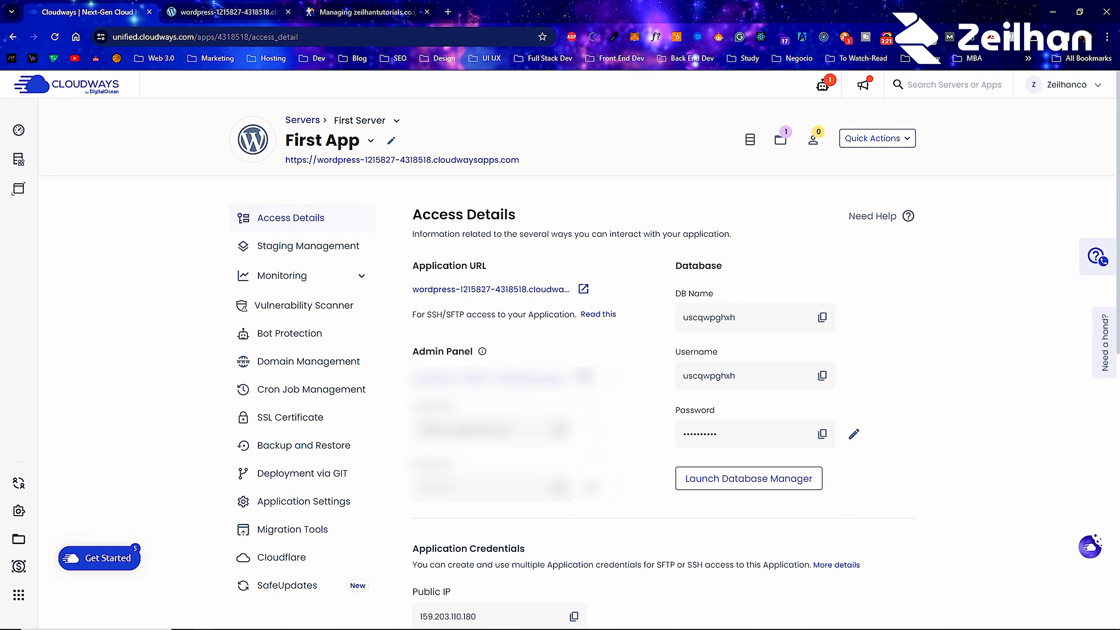
# Step: Open First App's WordPress admin login page and fill in the admin username and password copied from the access details
pyautogui.click(584, 377)
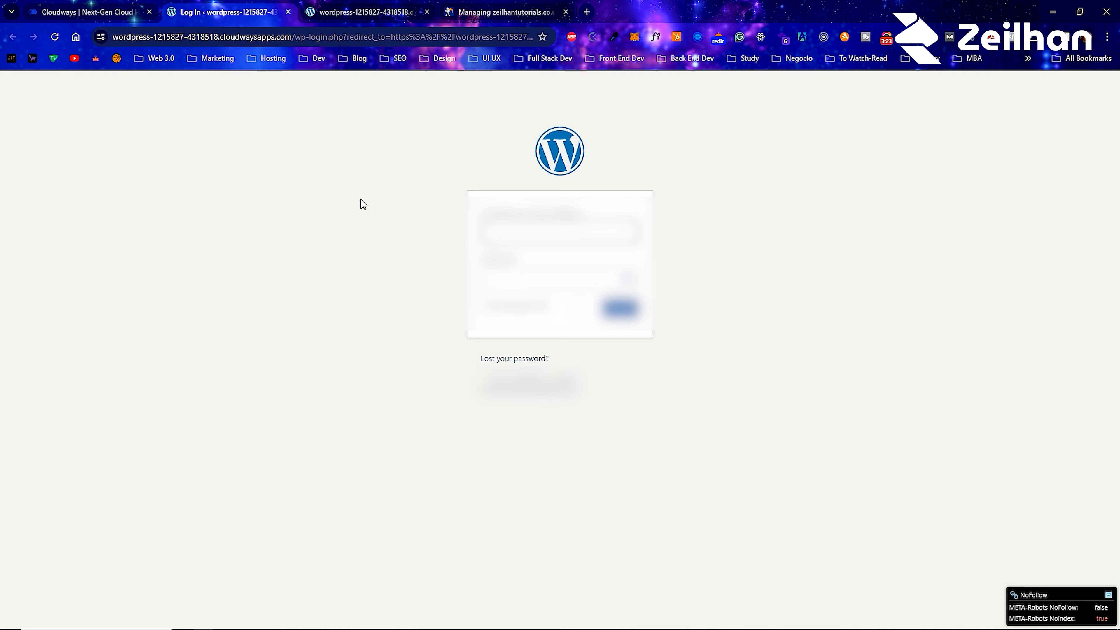
pyautogui.hotkey('ctrl', 'shift', 'Tab')
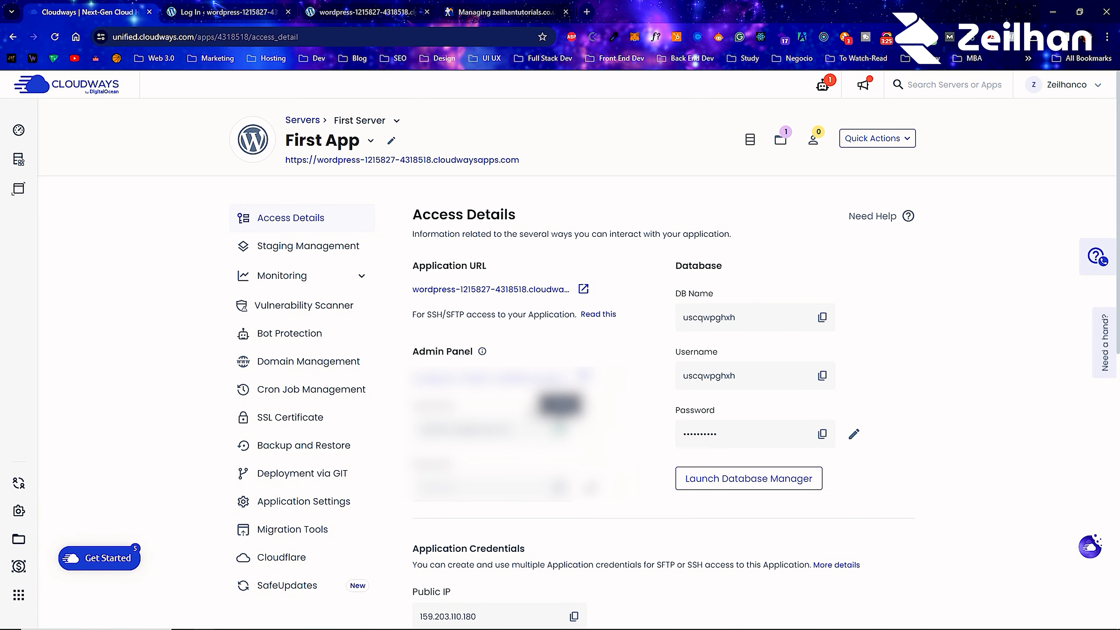
pyautogui.hotkey('ctrl', 'Tab')
pyautogui.hotkey('ctrl', 'v')
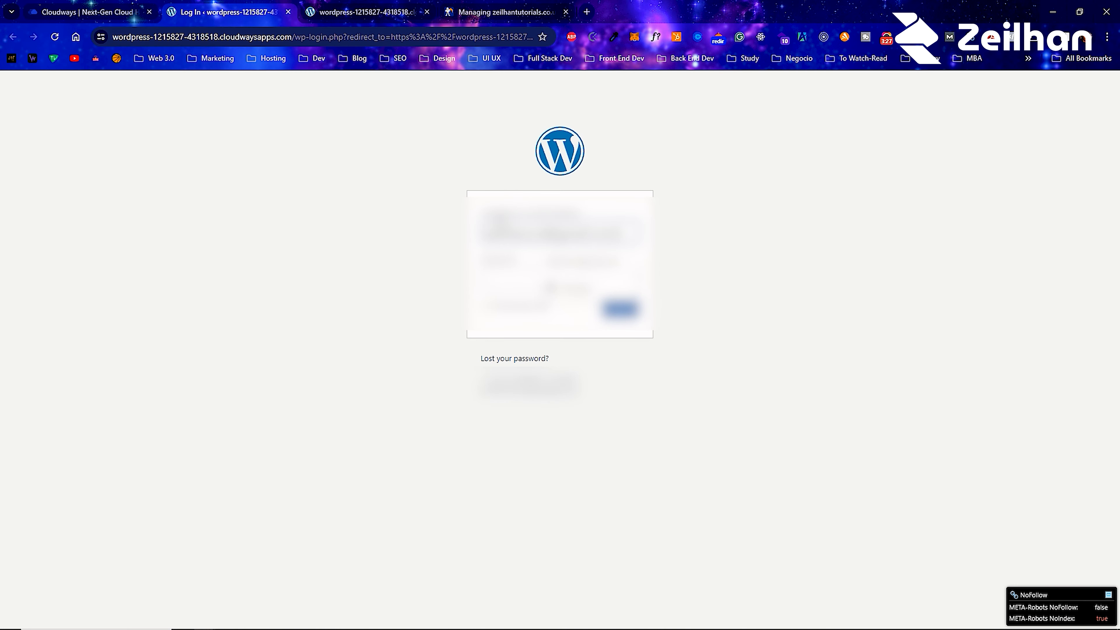
pyautogui.hotkey('ctrl', 'shift', 'Tab')
pyautogui.click(559, 487)
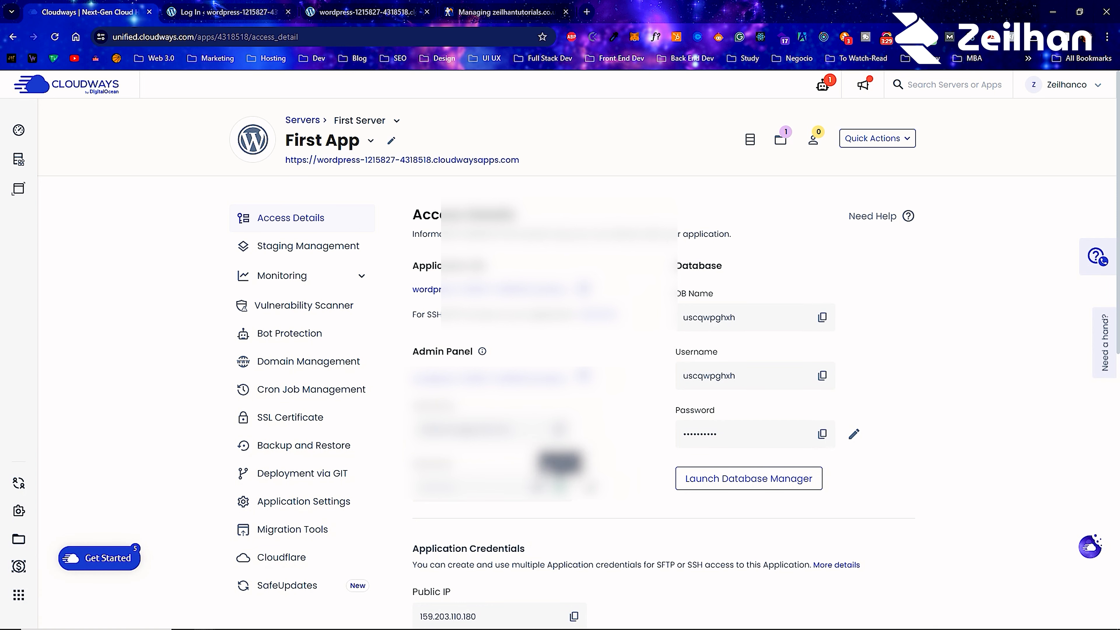
pyautogui.hotkey('ctrl', 'Tab')
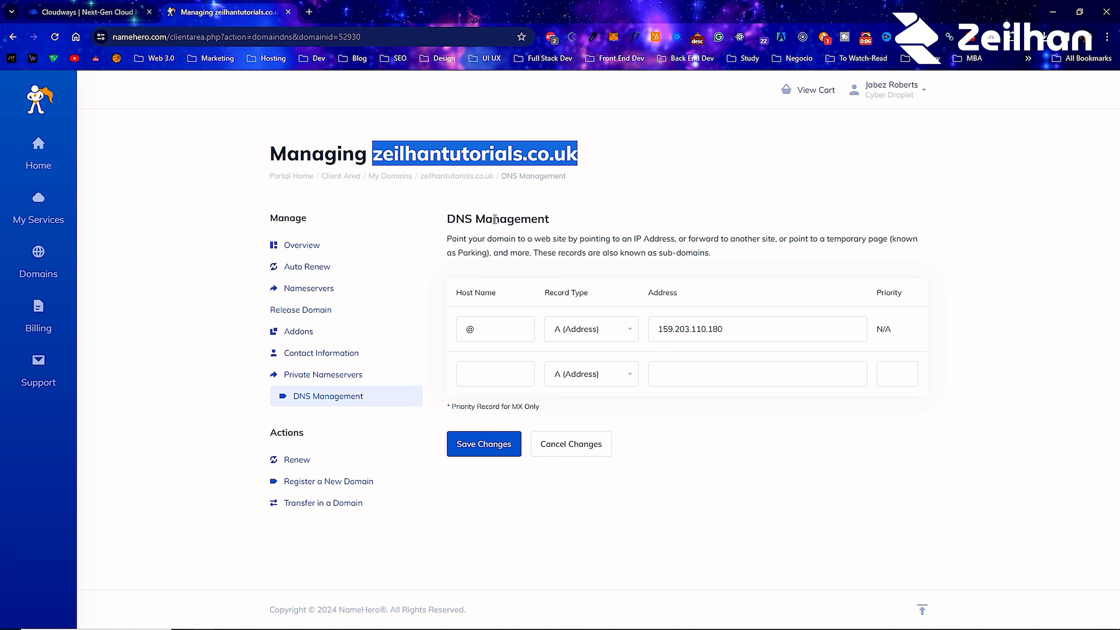
# Step: Copy the domain name zeilhantutorials.co.uk from NameHero and open First App's domain management in Cloudways
pyautogui.rightClick(435, 155)
pyautogui.click(482, 170)
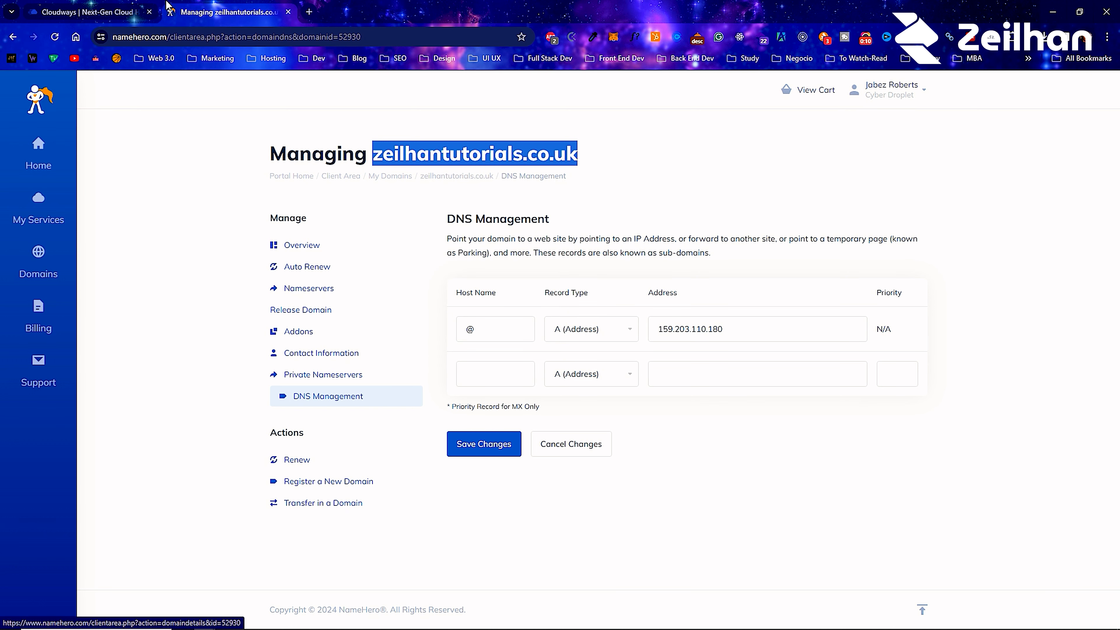
pyautogui.click(127, 11)
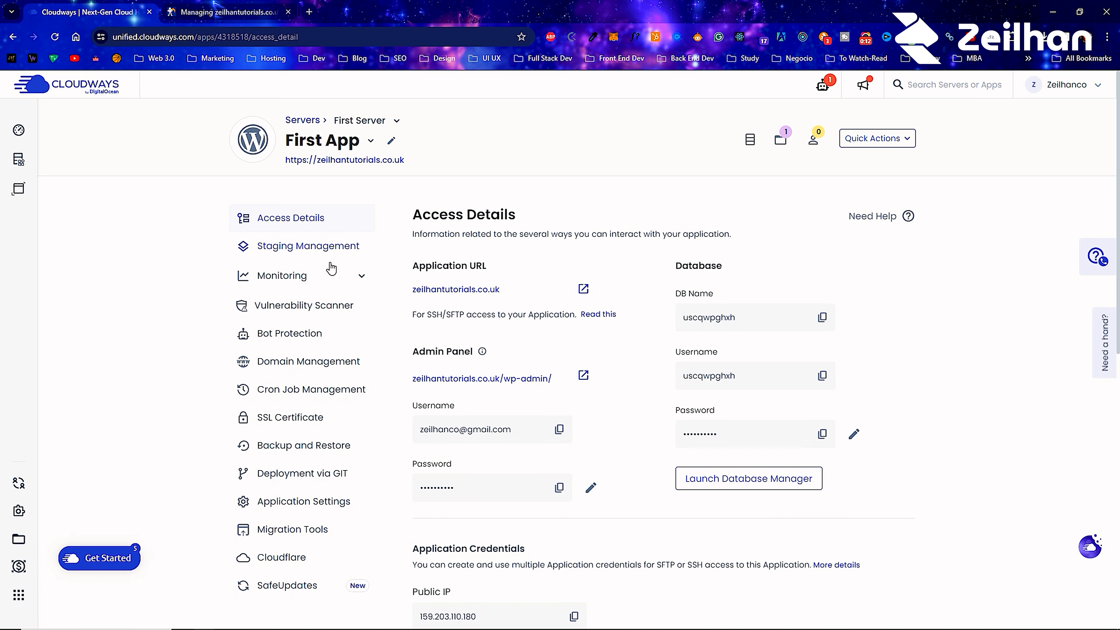
pyautogui.click(294, 371)
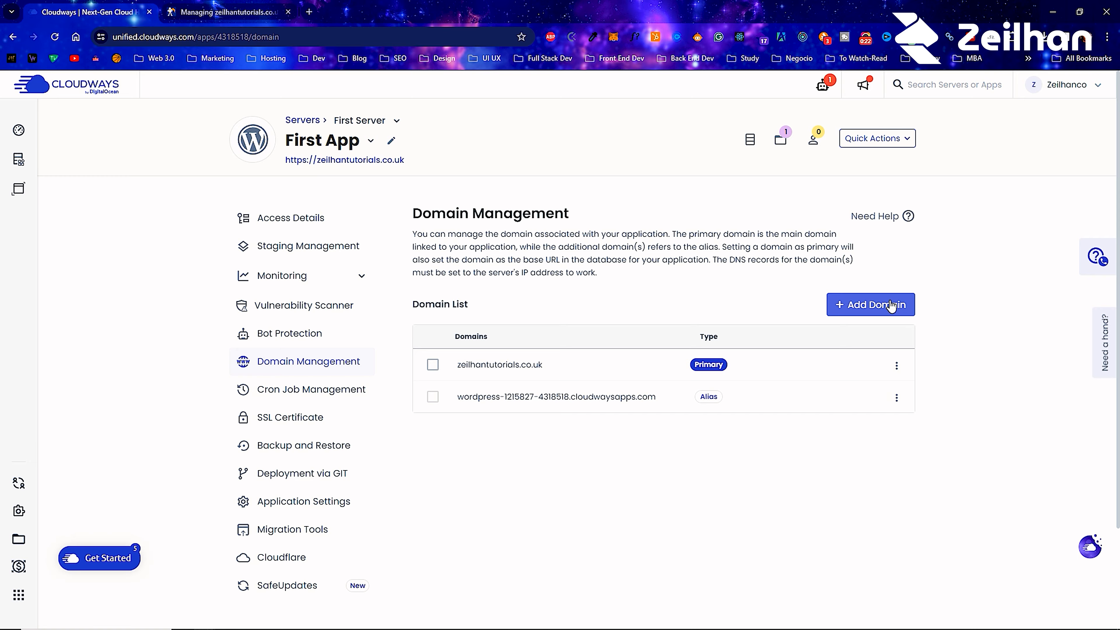
pyautogui.click(886, 310)
pyautogui.click(530, 415)
pyautogui.rightClick(530, 415)
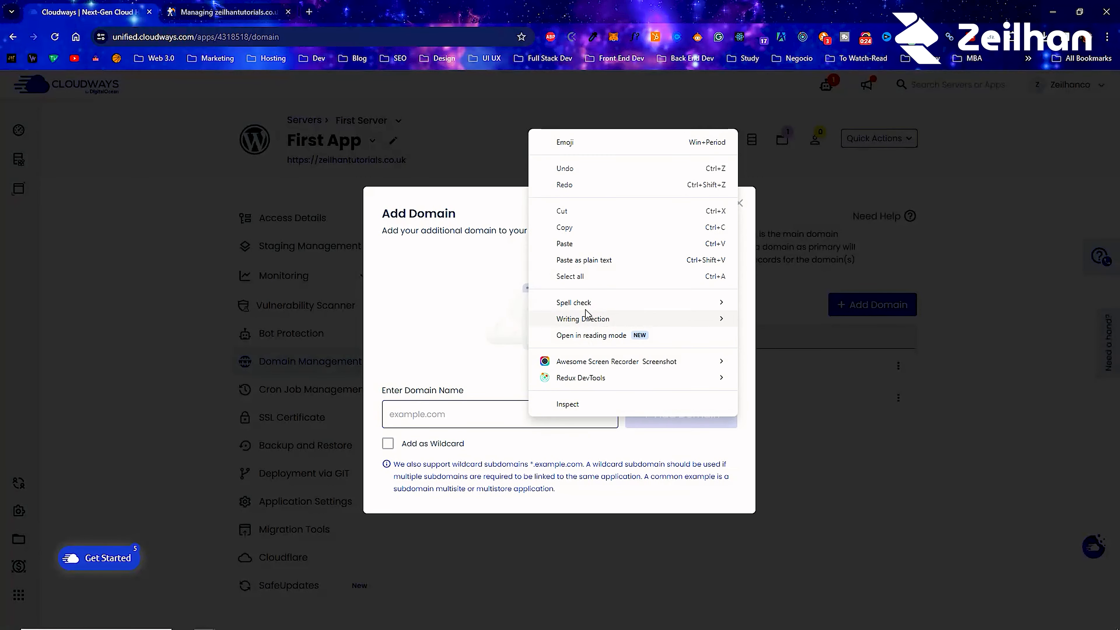
pyautogui.click(587, 245)
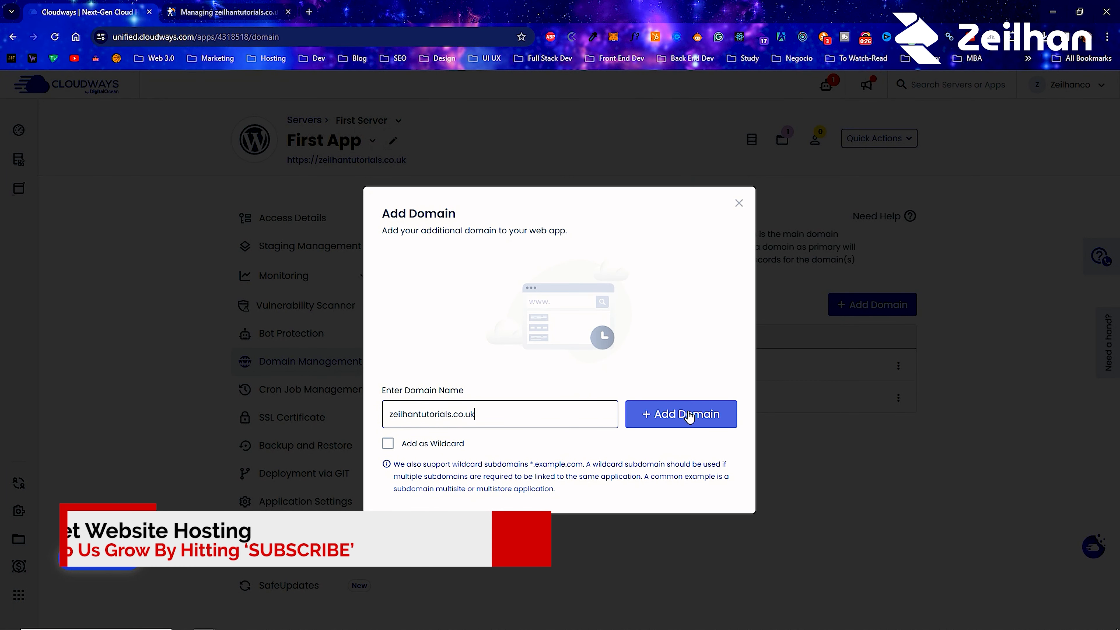
pyautogui.click(739, 204)
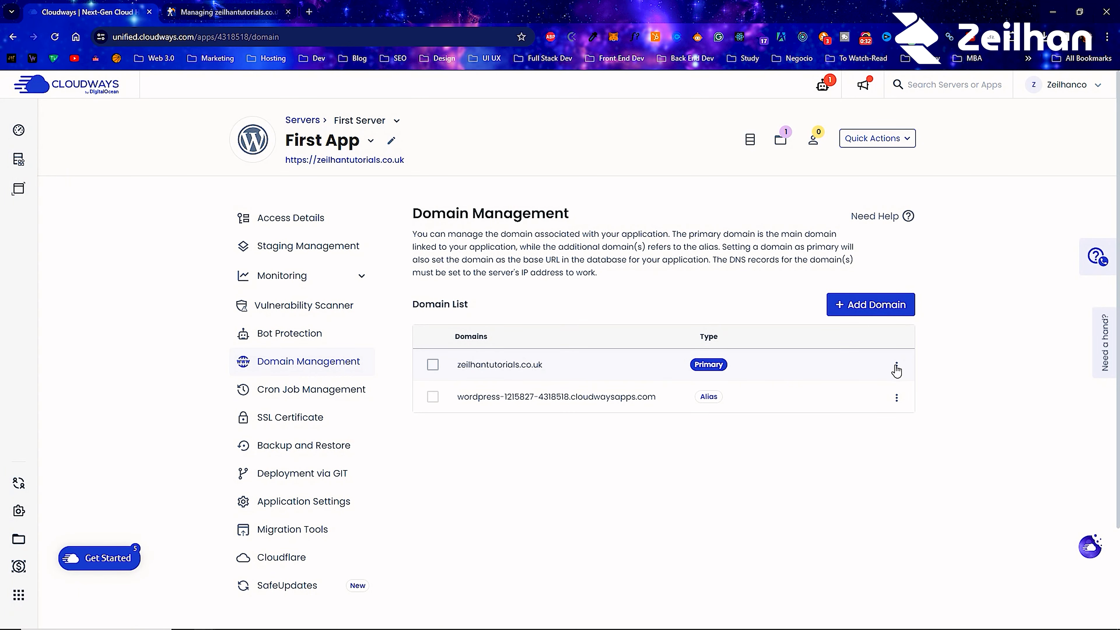
pyautogui.click(897, 399)
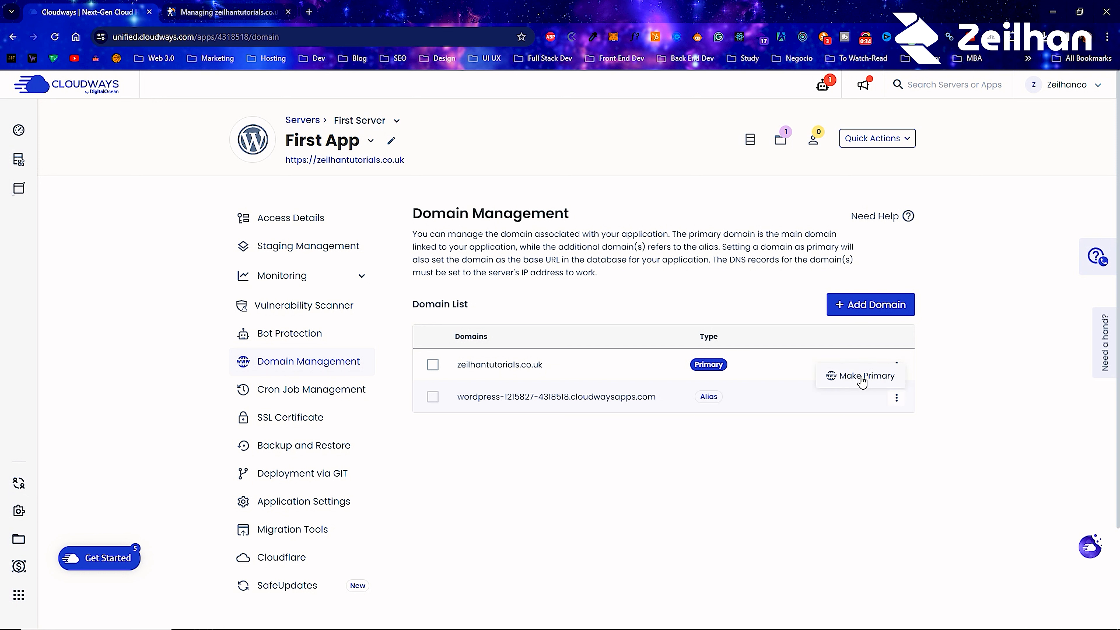
pyautogui.click(555, 464)
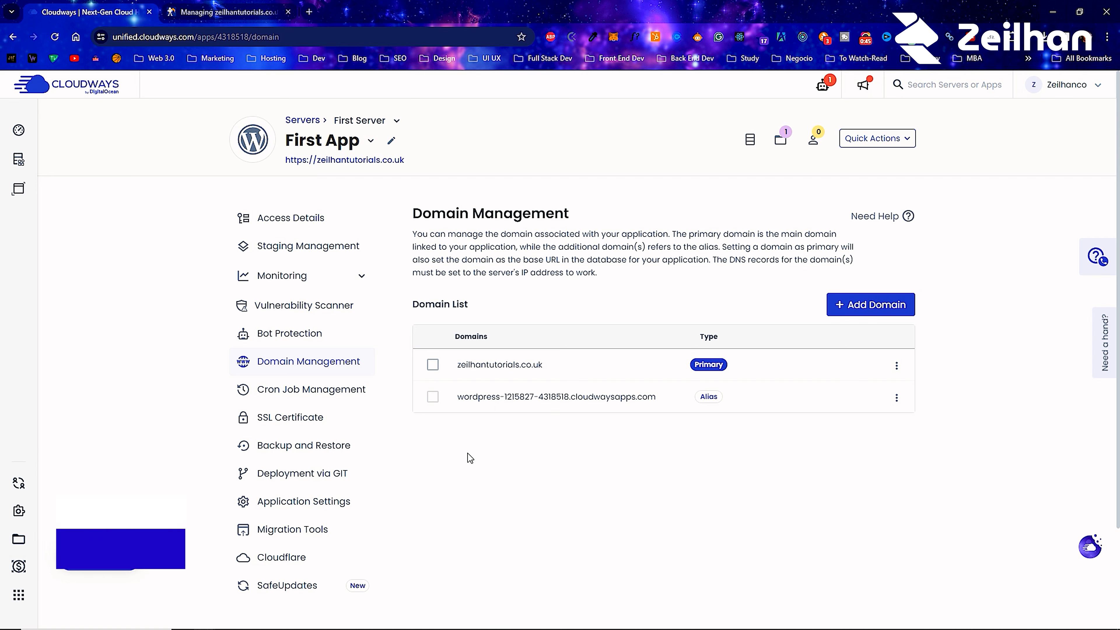
# Step: Install a Let's Encrypt SSL certificate for zeilhantutorials.co.uk on First App, providing the account's email address
pyautogui.click(302, 422)
pyautogui.click(464, 386)
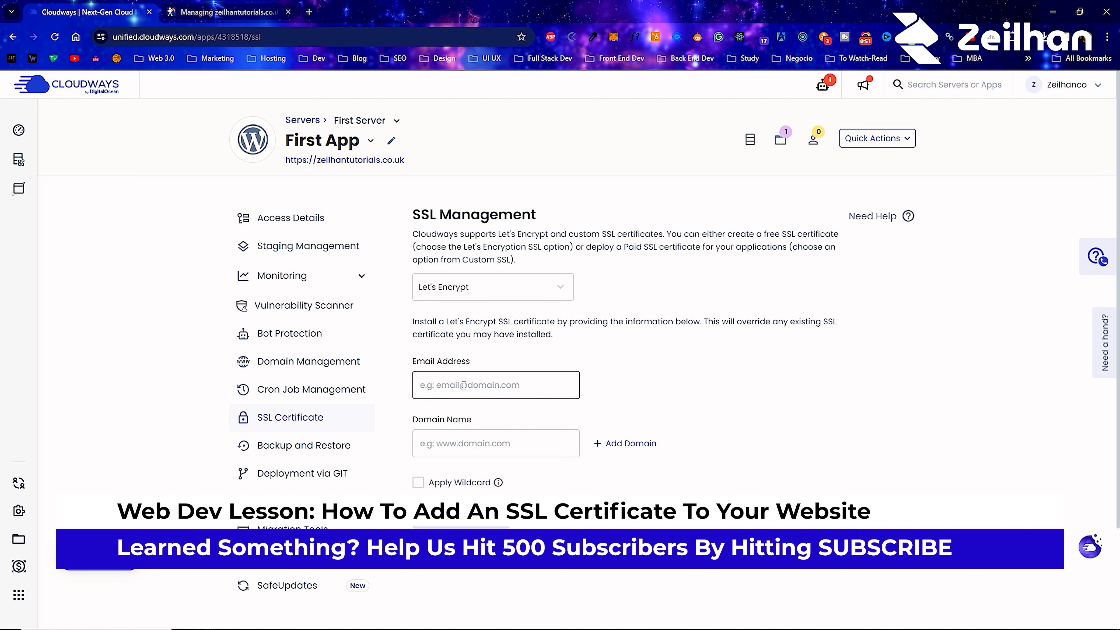
pyautogui.press('Down')
pyautogui.press('Return')
pyautogui.rightClick(507, 444)
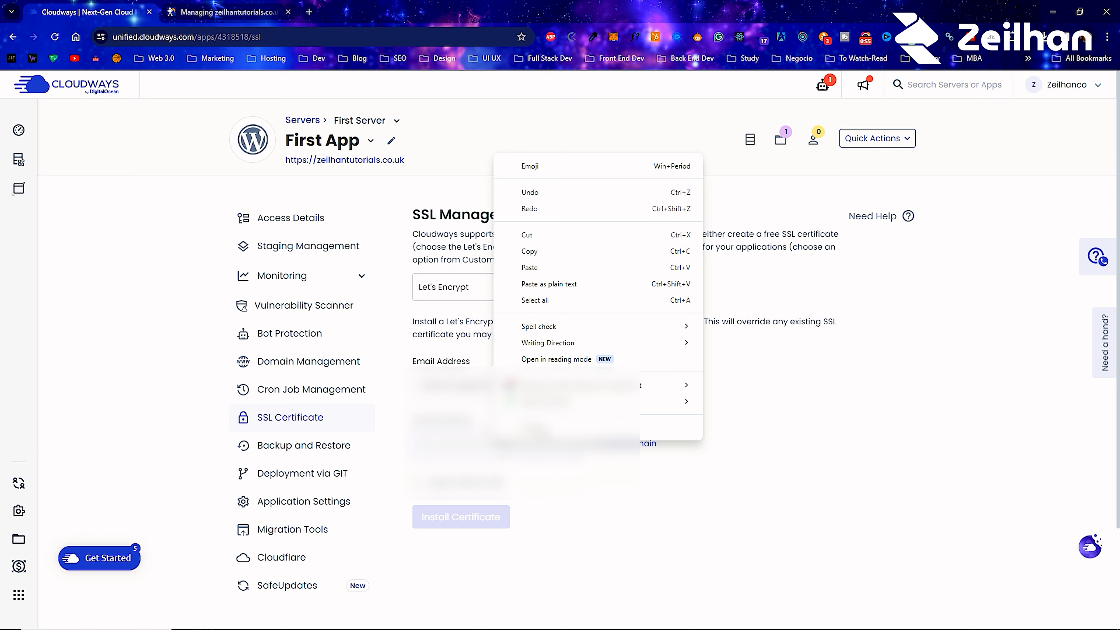
pyautogui.click(545, 266)
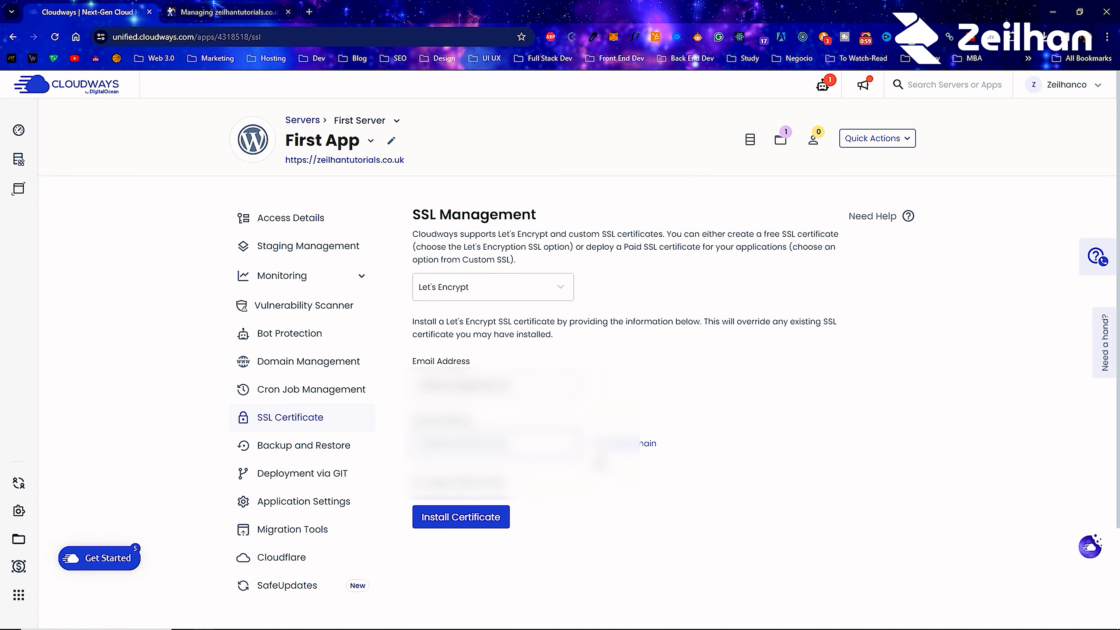
pyautogui.click(459, 526)
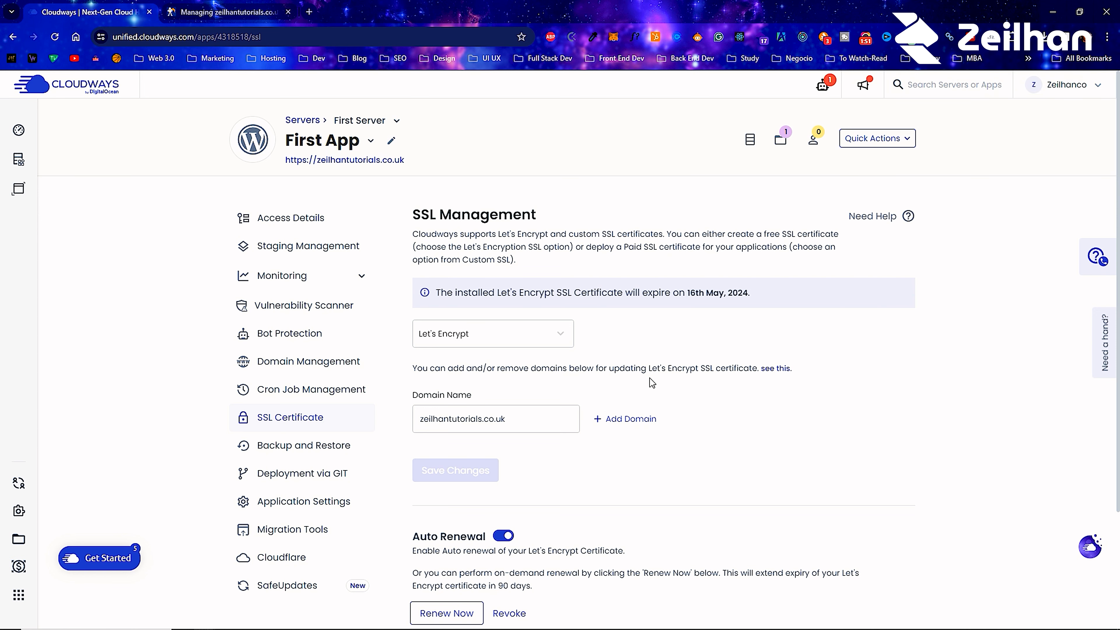
# Step: Load the website zeilhantutorials.co.uk in a new incognito window
pyautogui.click(1107, 37)
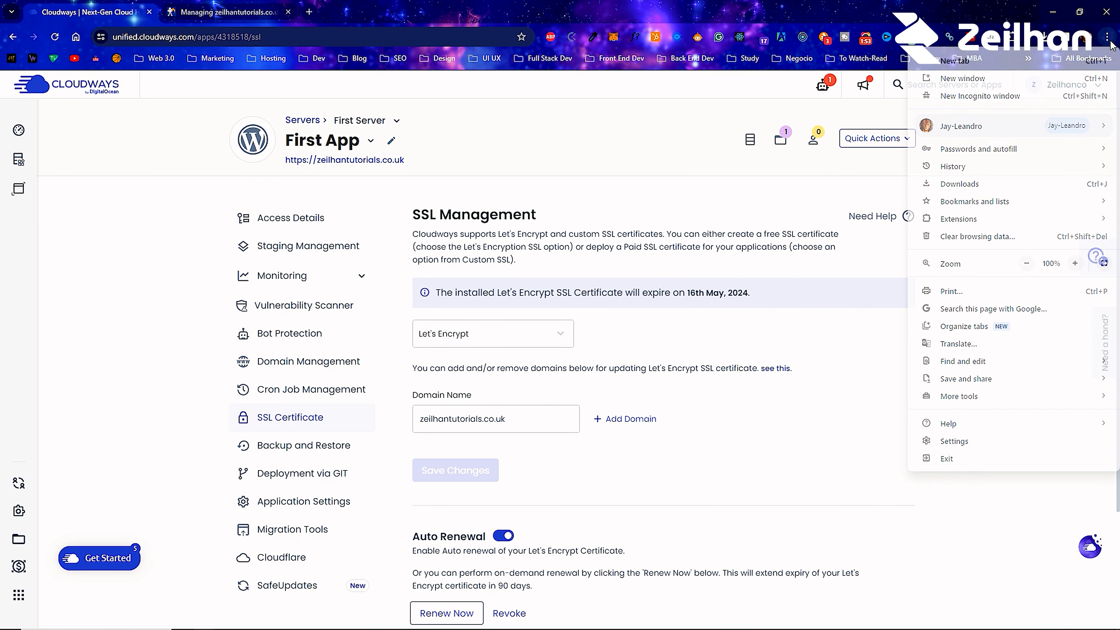
pyautogui.click(948, 60)
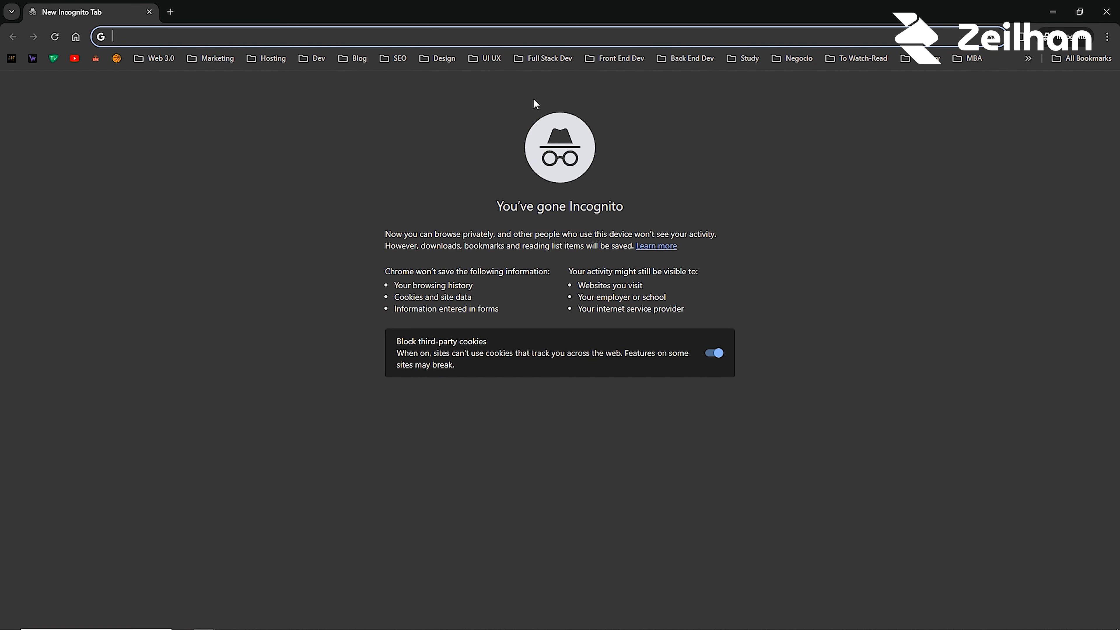
pyautogui.hotkey('ctrl', 'v')
pyautogui.press('Return')
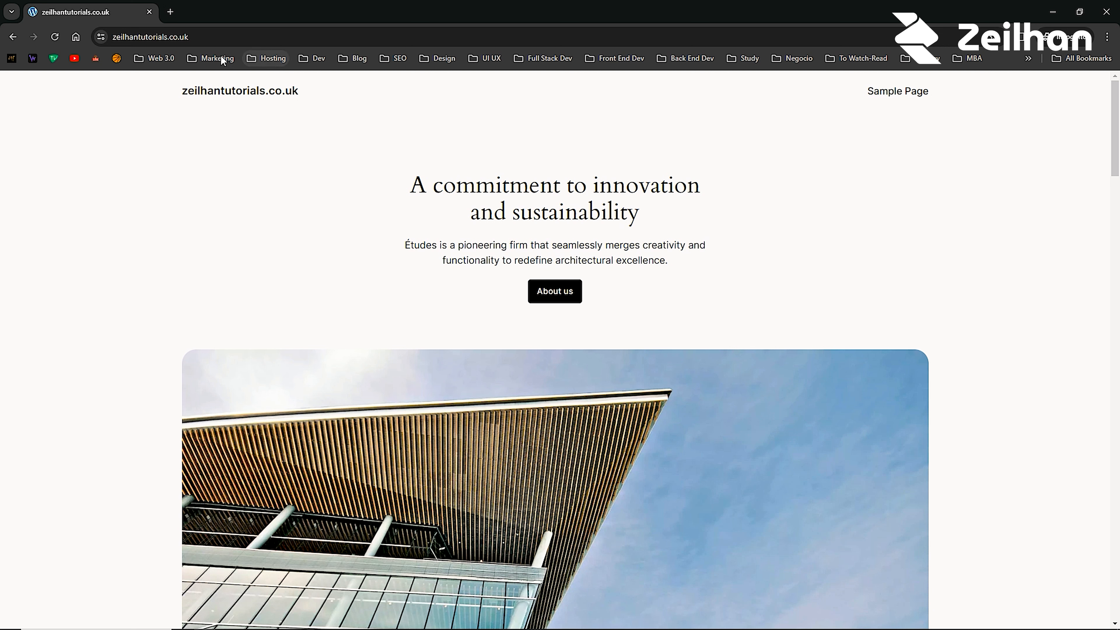
pyautogui.click(237, 38)
pyautogui.click(241, 37)
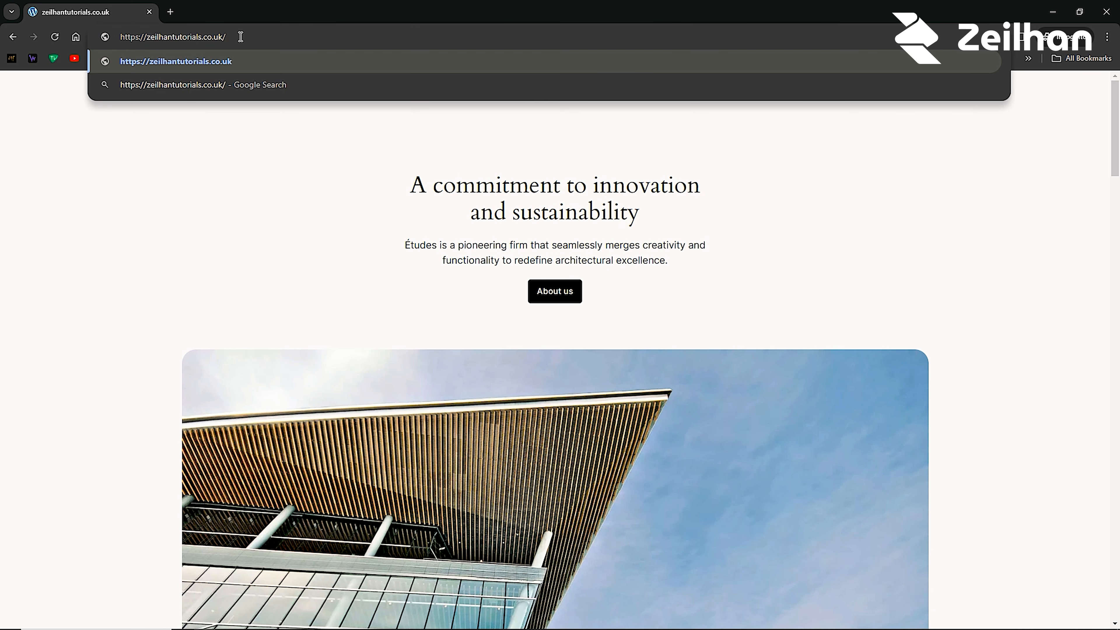
pyautogui.write('wp-admin')
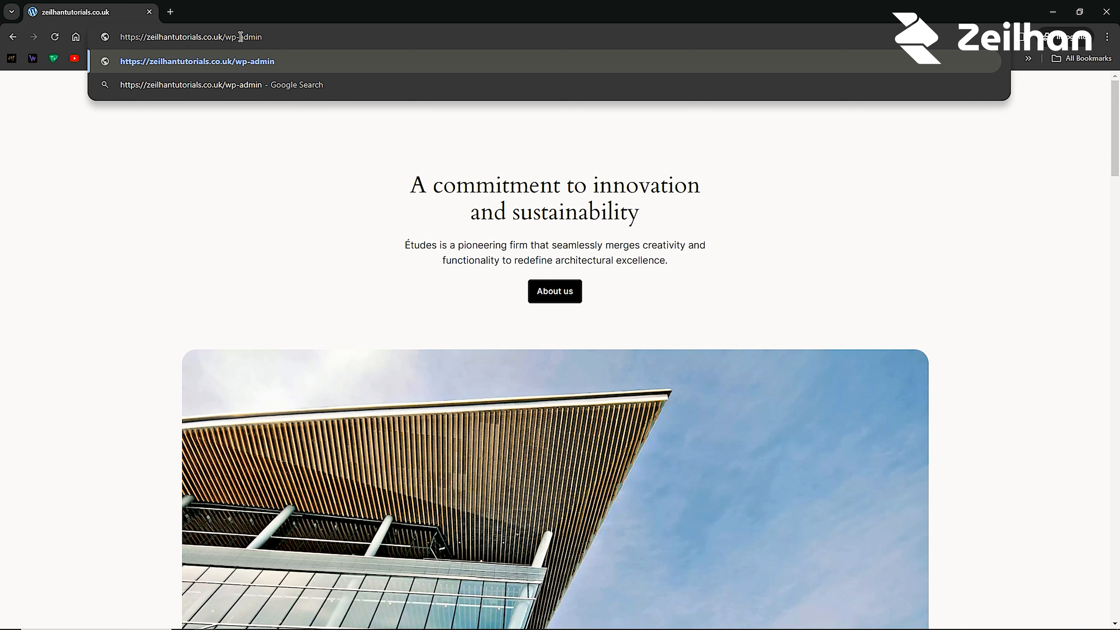
pyautogui.press('Return')
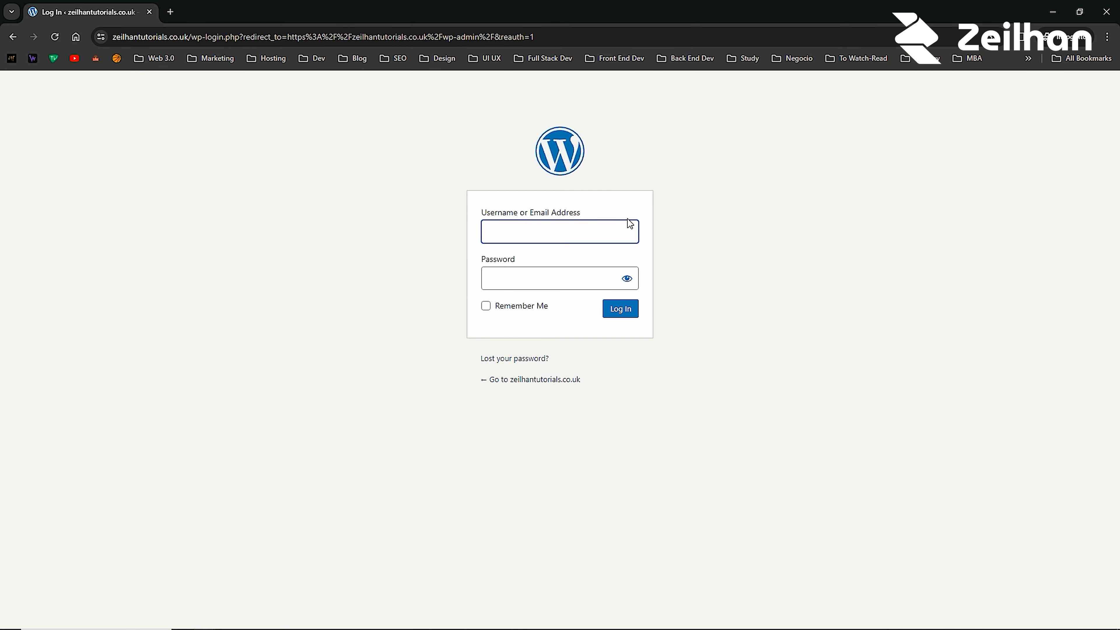
# Step: Copy the admin username and password from First App's access details in Cloudways and log in to the WordPress dashboard
pyautogui.click(1053, 12)
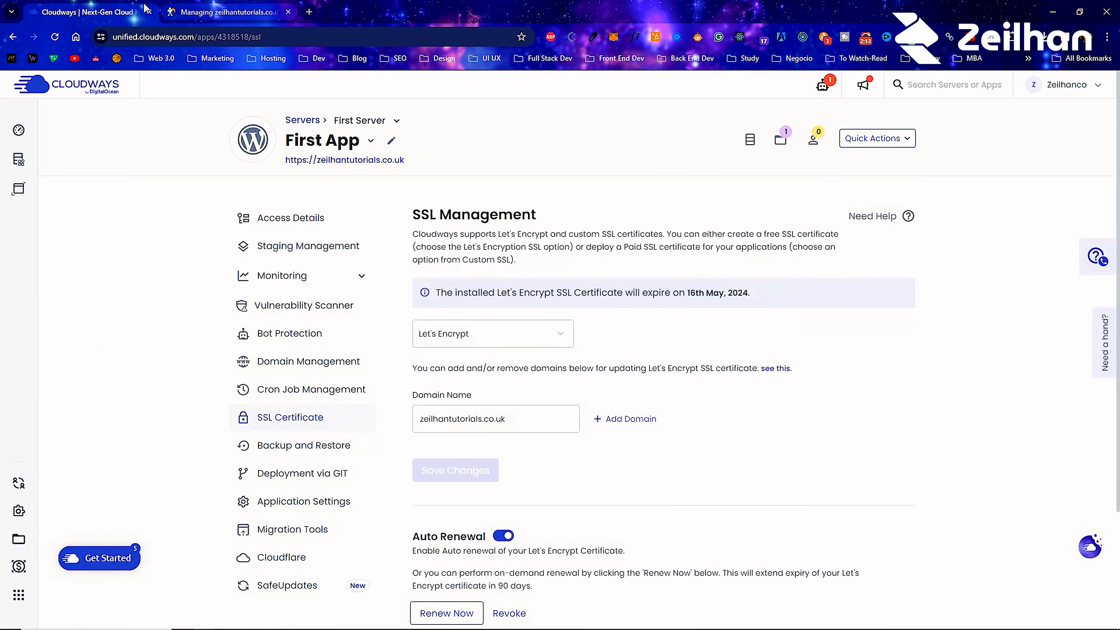
pyautogui.click(289, 223)
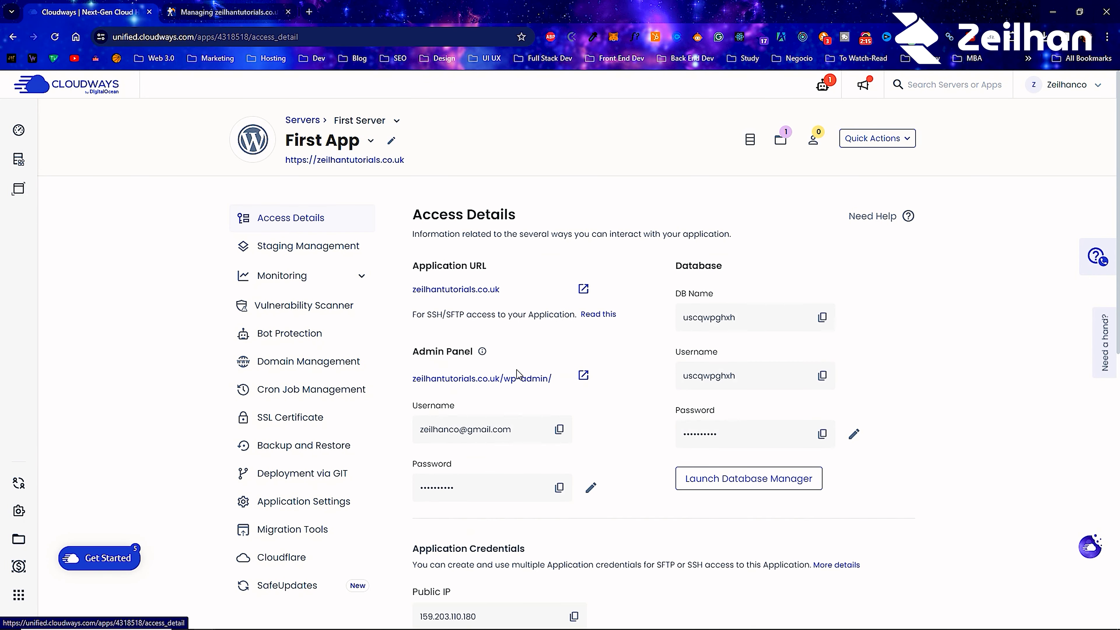
pyautogui.click(560, 430)
pyautogui.hotkey('alt', 'Tab')
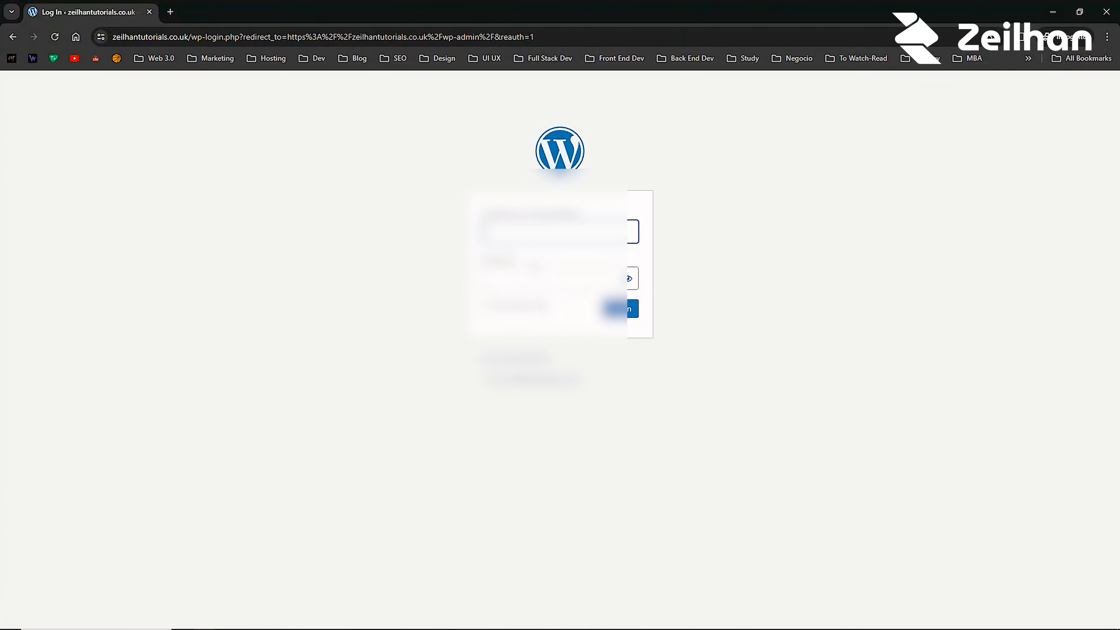
pyautogui.hotkey('alt', 'Tab')
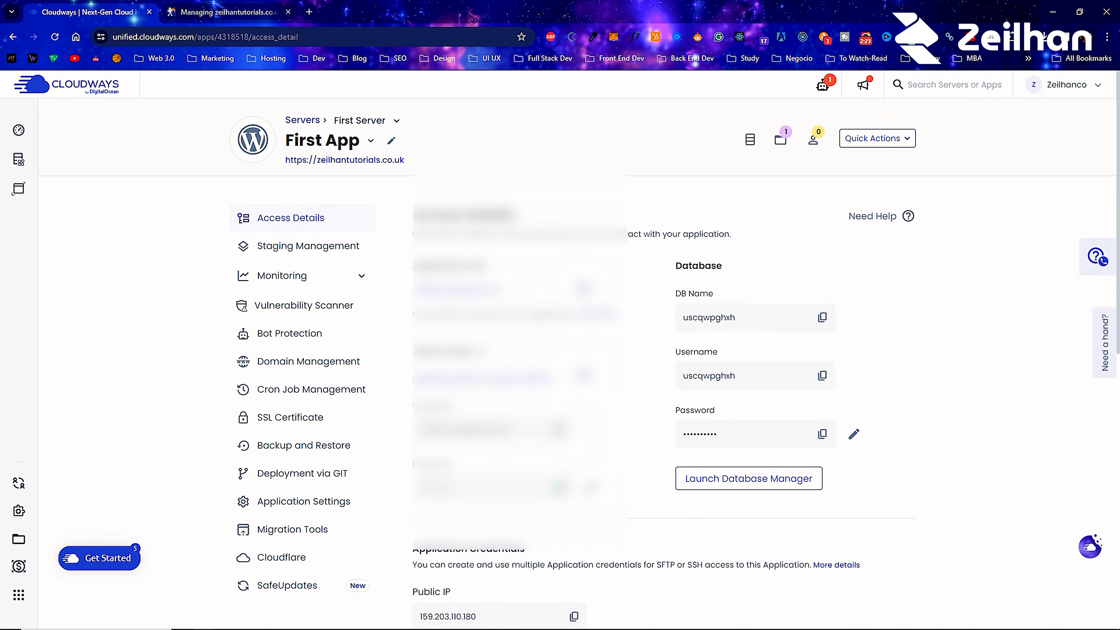
pyautogui.click(204, 621)
pyautogui.click(621, 309)
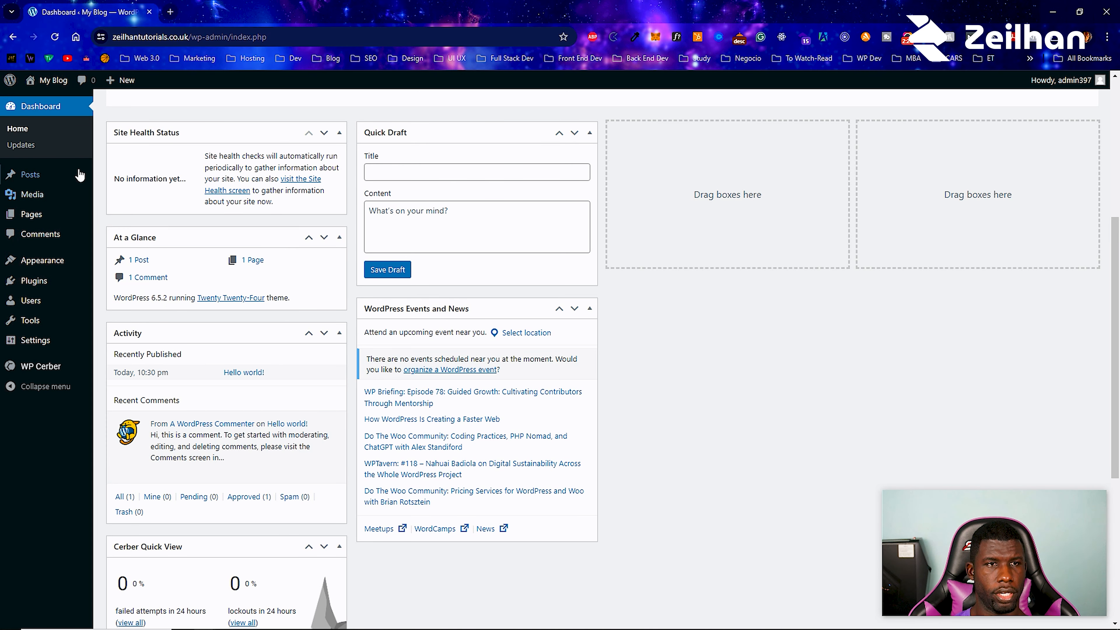
# Step: Visit the live zeilhantutorials.co.uk front page and look through its default homepage sections
pyautogui.click(62, 102)
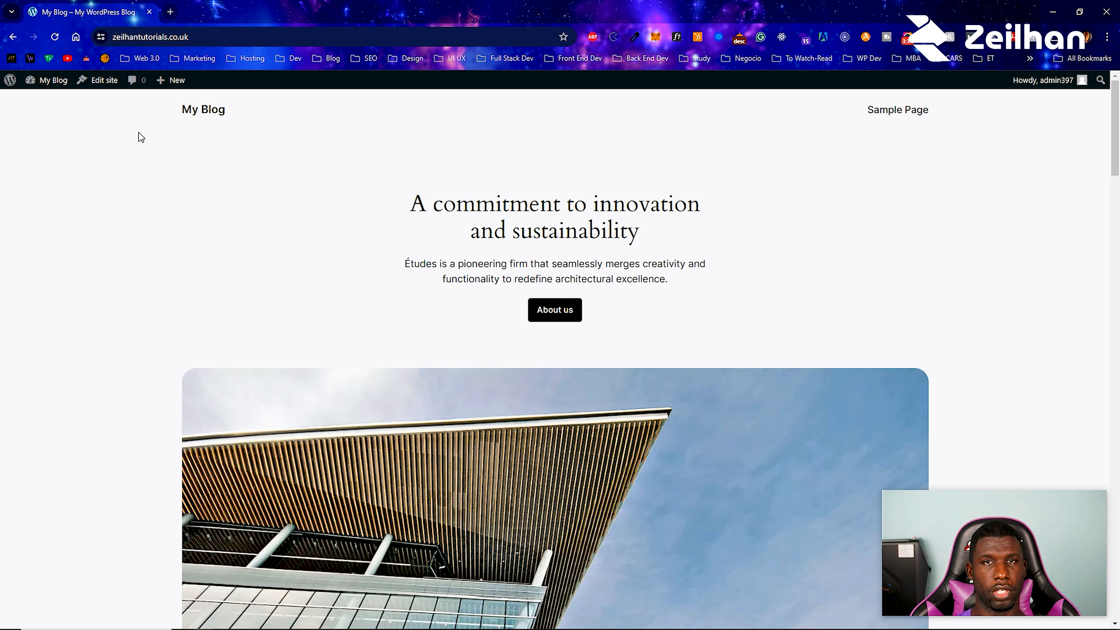
pyautogui.scroll(-7, 141, 138)
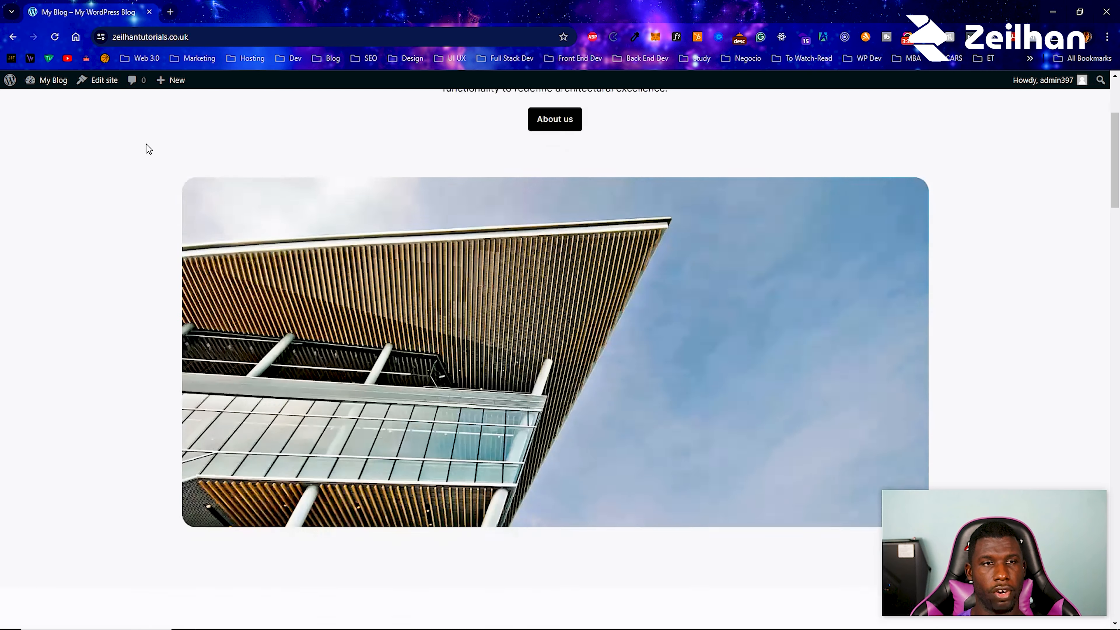
pyautogui.scroll(-8, 311, 174)
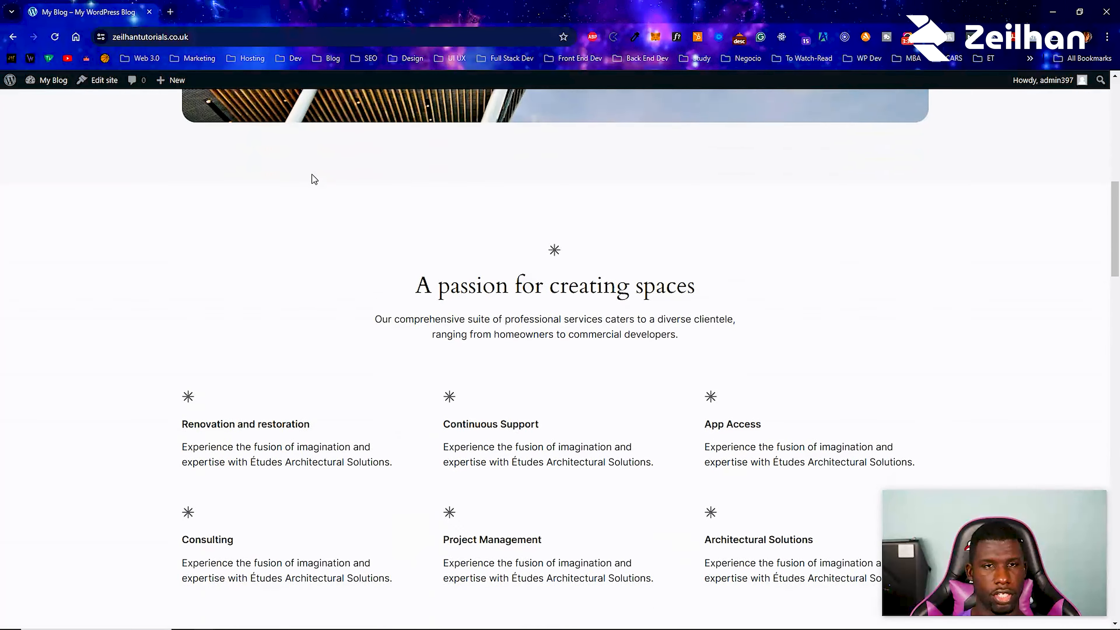
pyautogui.scroll(-12, 314, 179)
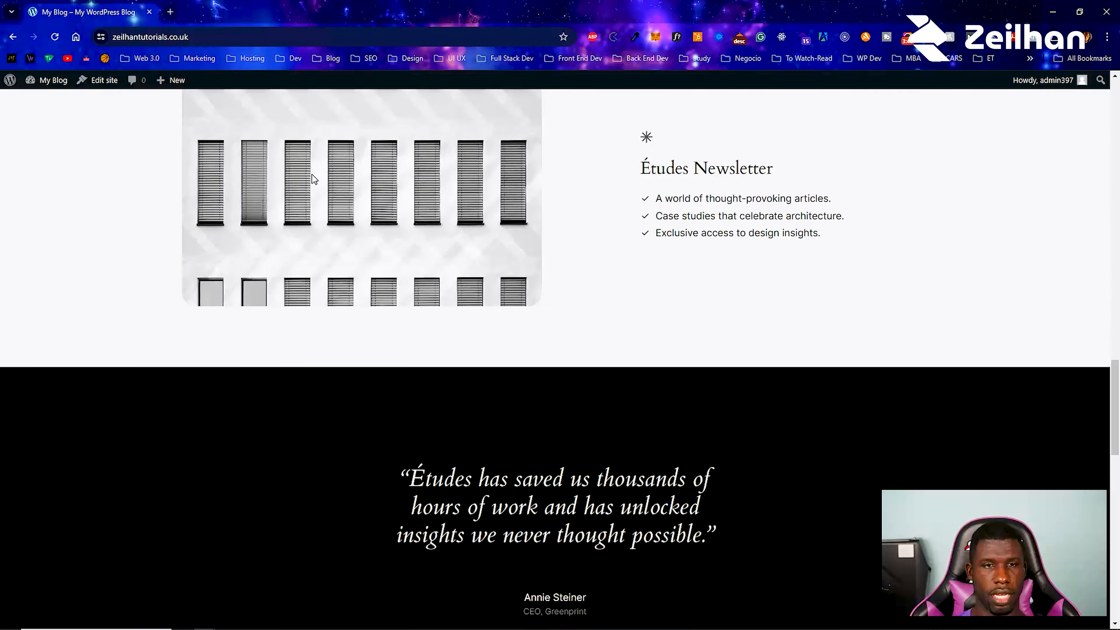
pyautogui.scroll(20, 314, 179)
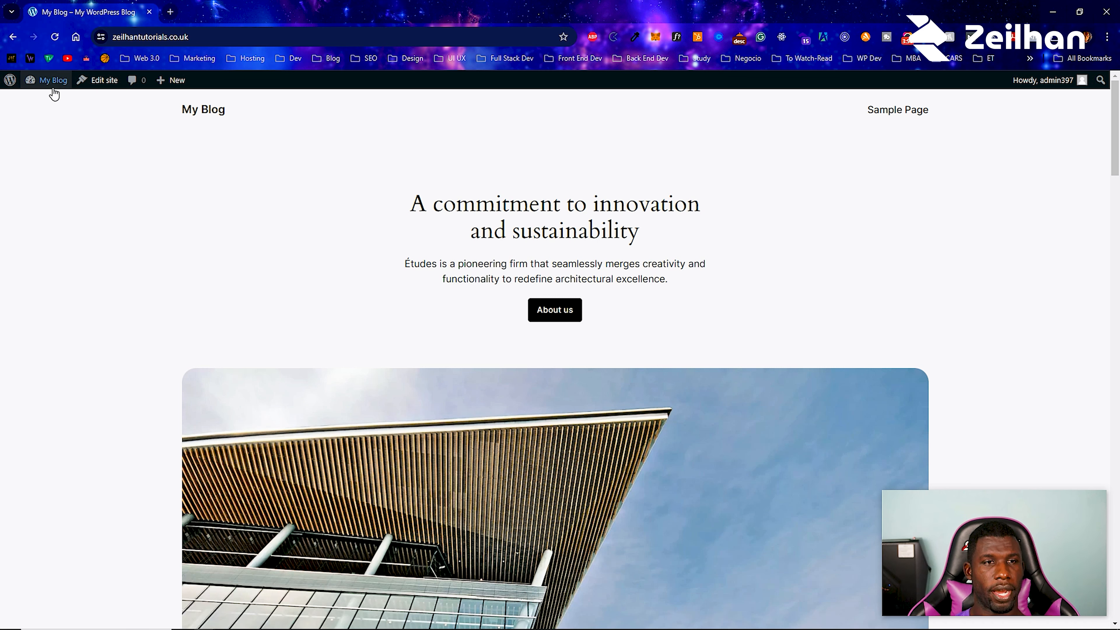
# Step: Return to the dashboard, set the site's permalink structure to Post name, and save the change
pyautogui.click(50, 106)
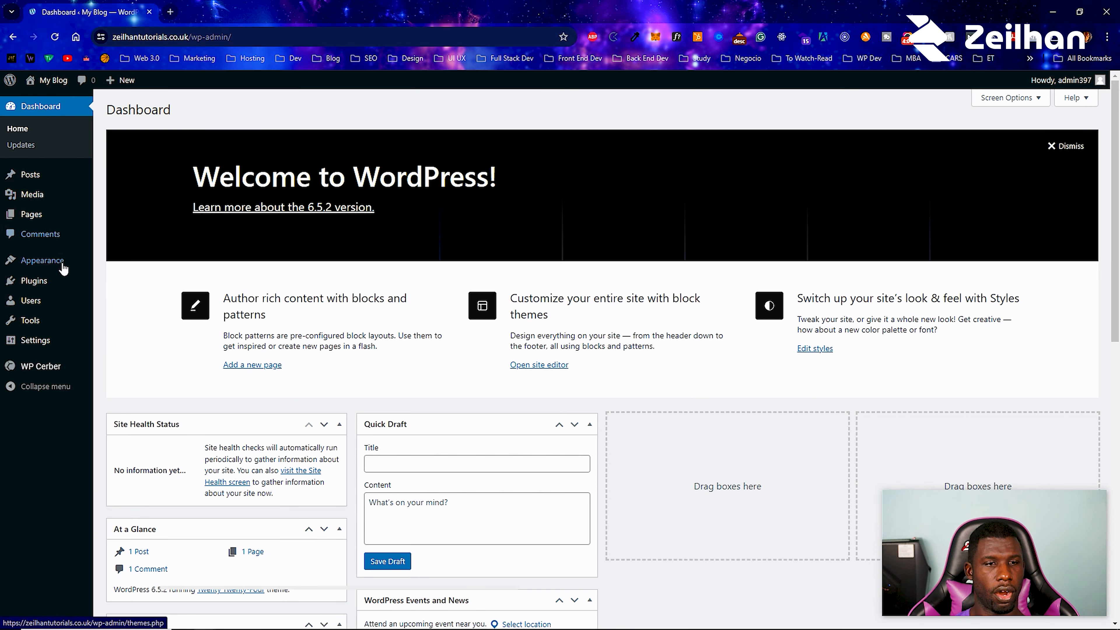
pyautogui.moveTo(51, 353)
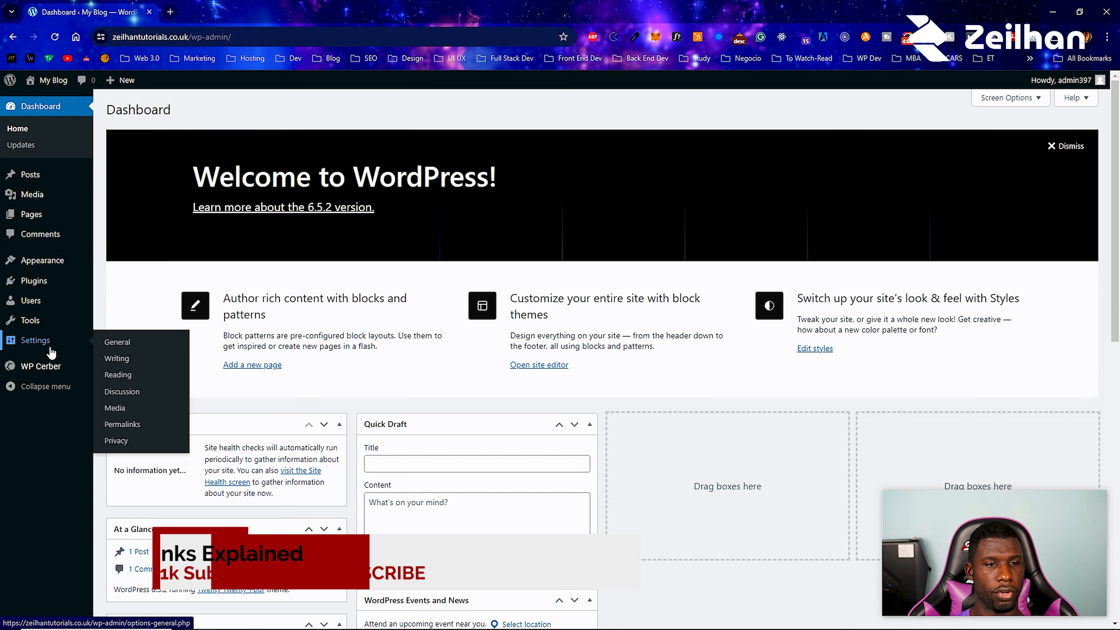
pyautogui.click(155, 429)
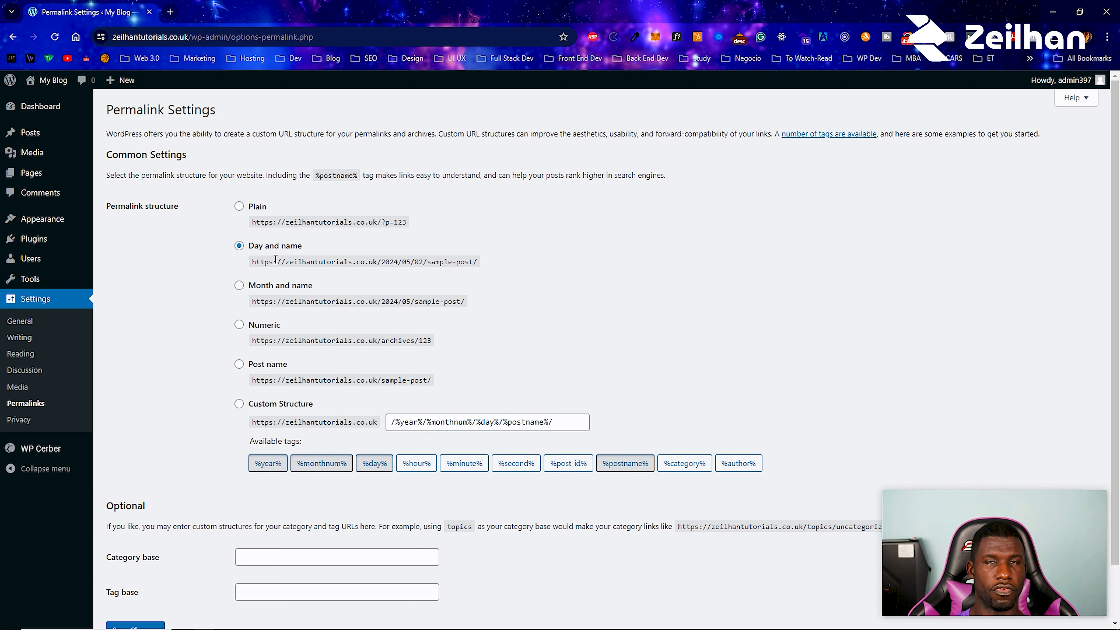
pyautogui.click(239, 364)
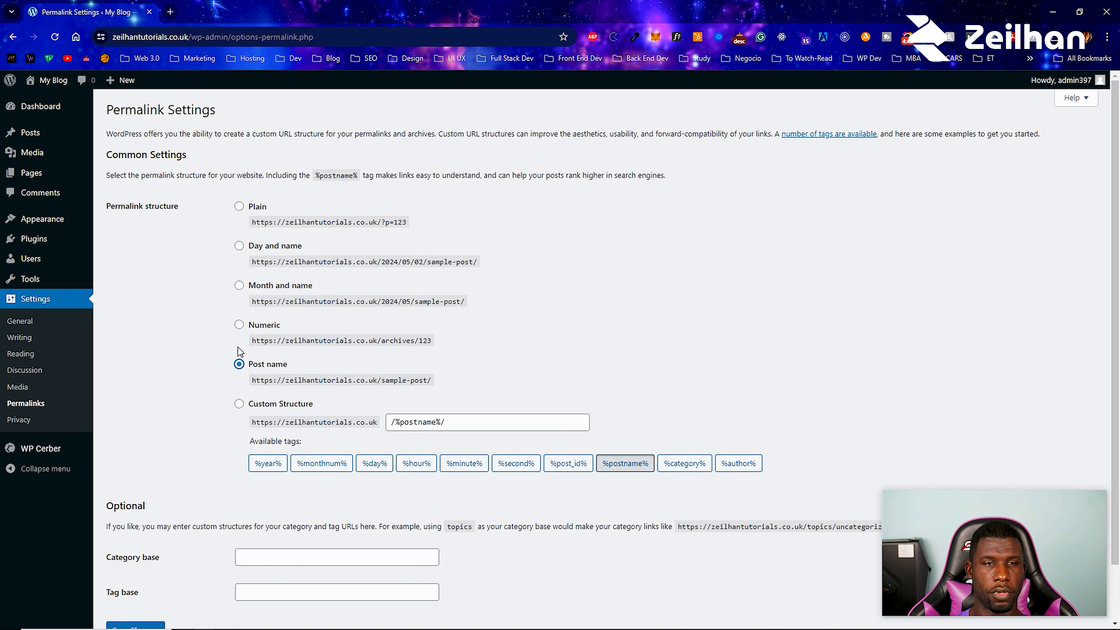
pyautogui.scroll(-1, 211, 318)
pyautogui.click(142, 569)
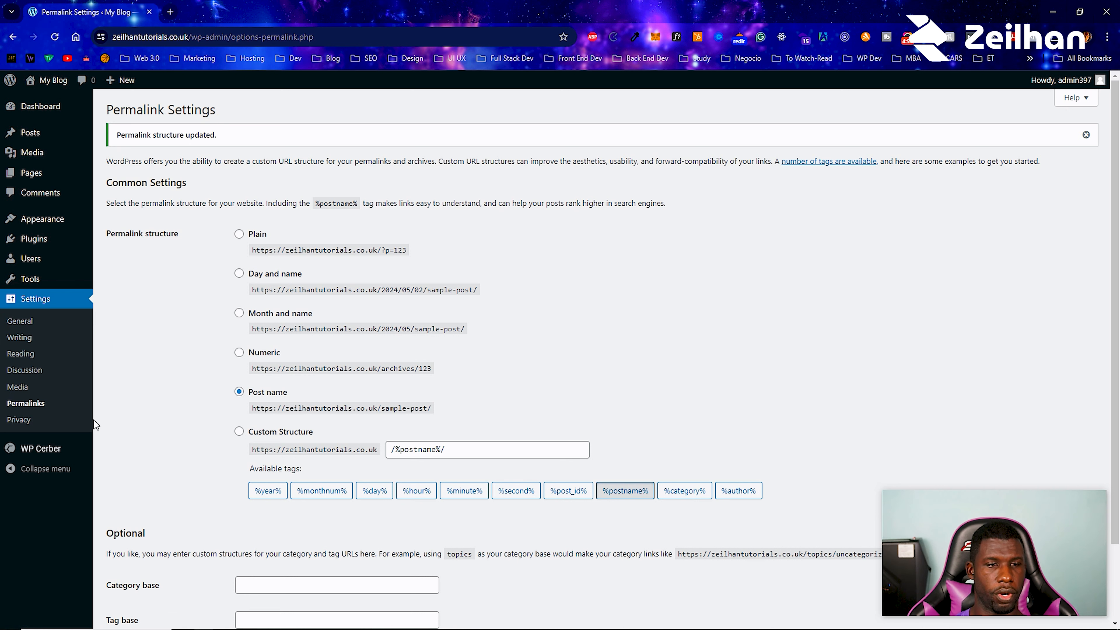
# Step: In the general settings, set the site title to "Zeilhan Wedding |" followed by the couple's first names and "Special Date Is Set! Reserve Now!"
pyautogui.click(19, 330)
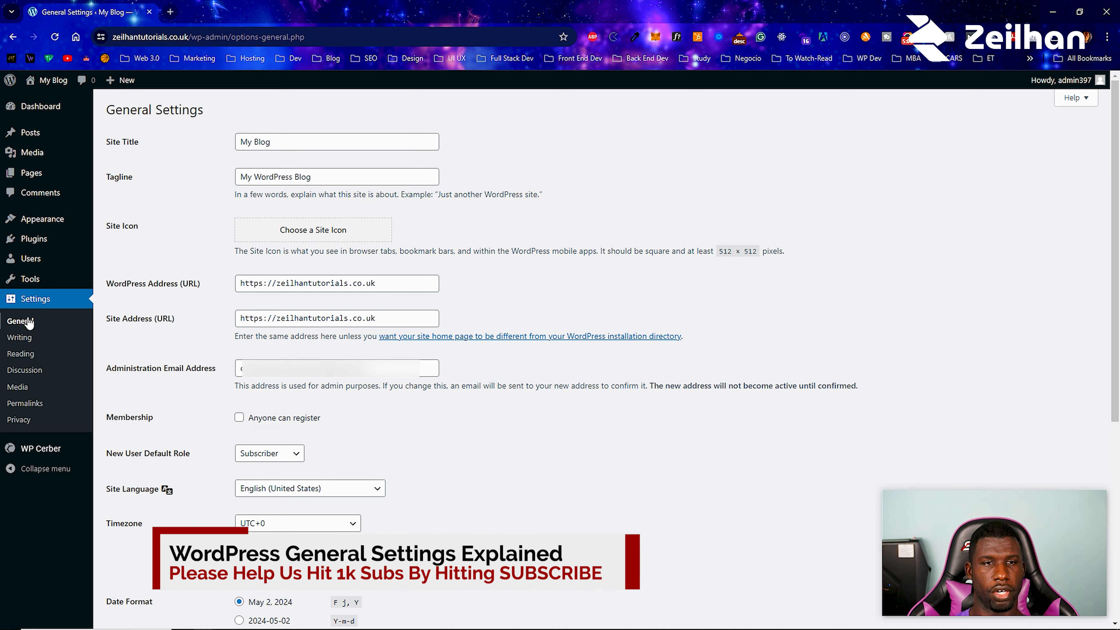
pyautogui.moveTo(300, 142); pyautogui.dragTo(225, 157)
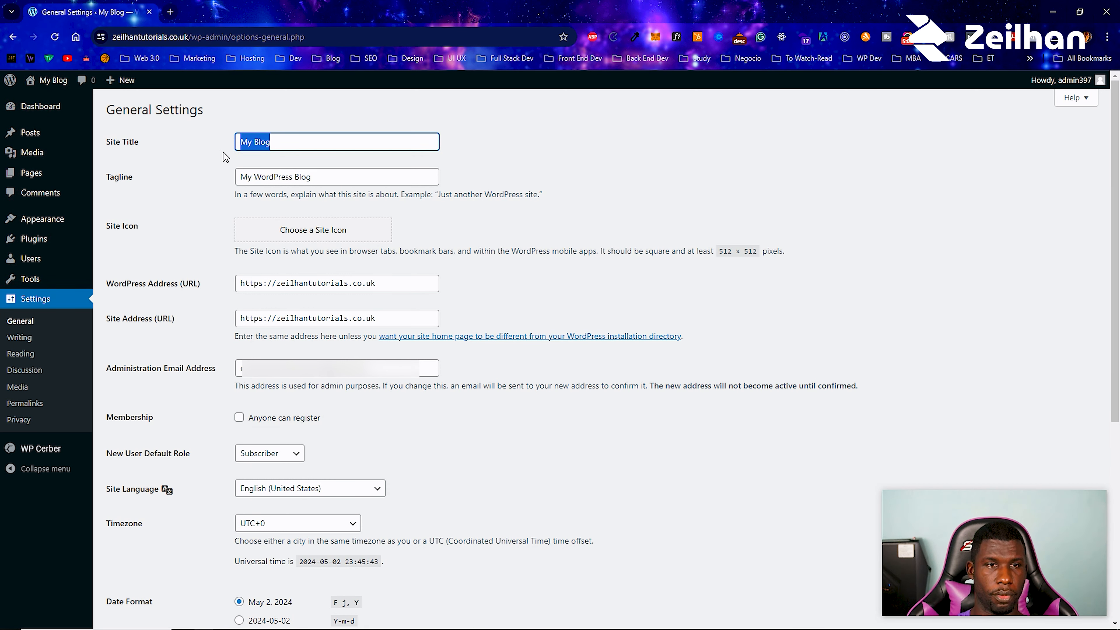
pyautogui.write('Zeilhan W')
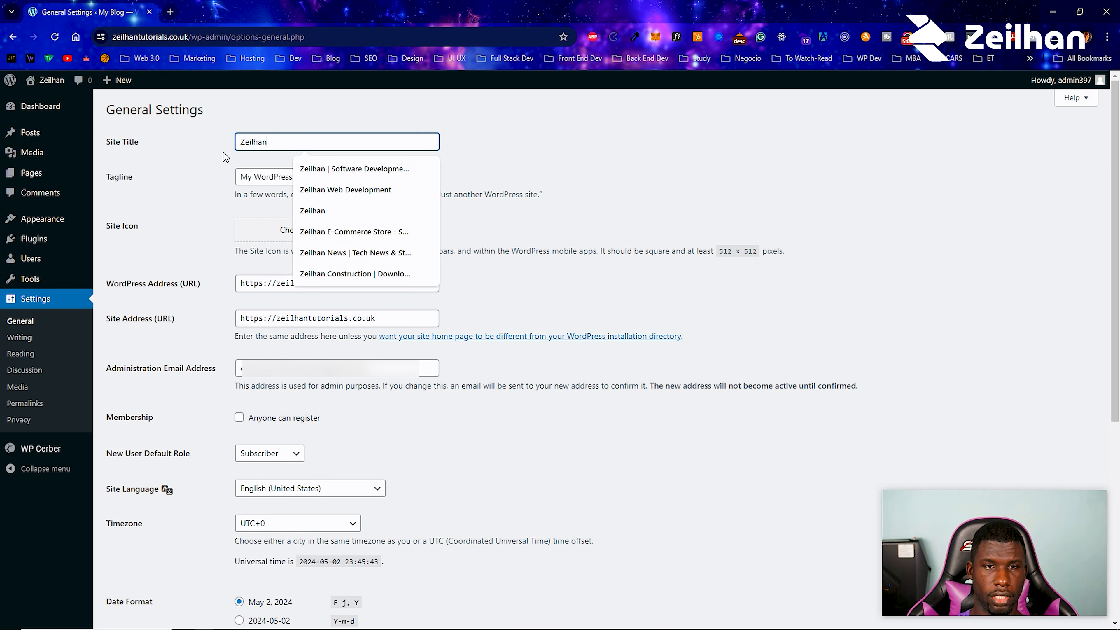
pyautogui.press('BackSpace')
pyautogui.press('BackSpace')
pyautogui.write('Wedding | H')
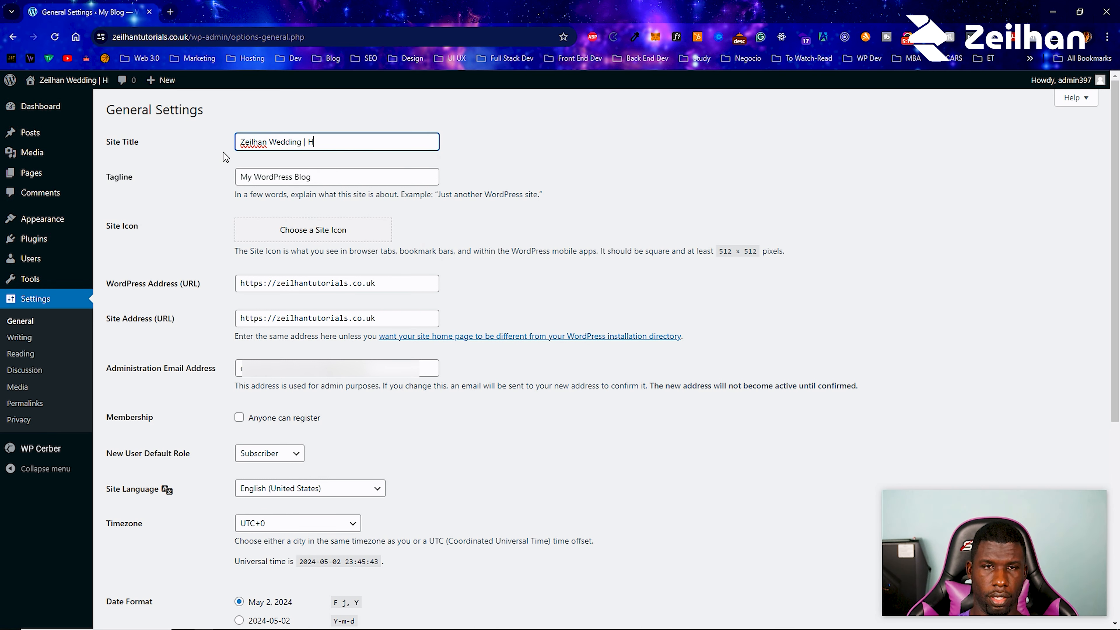
pyautogui.press('BackSpace')
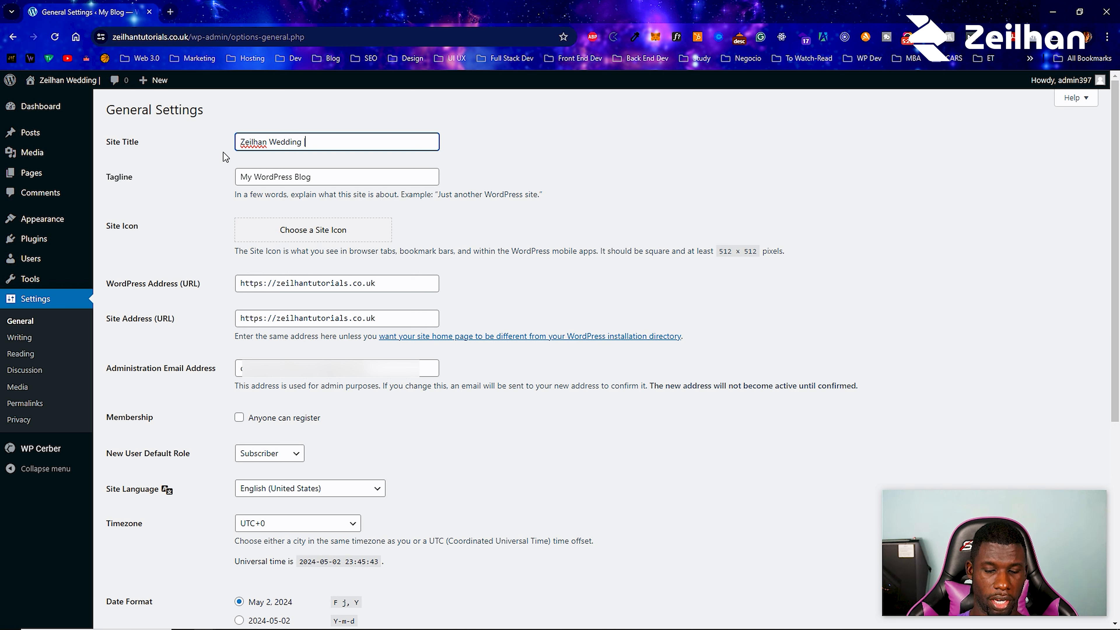
pyautogui.write("Jim & Carla's Special Date Is Set! S")
pyautogui.write('eserve')
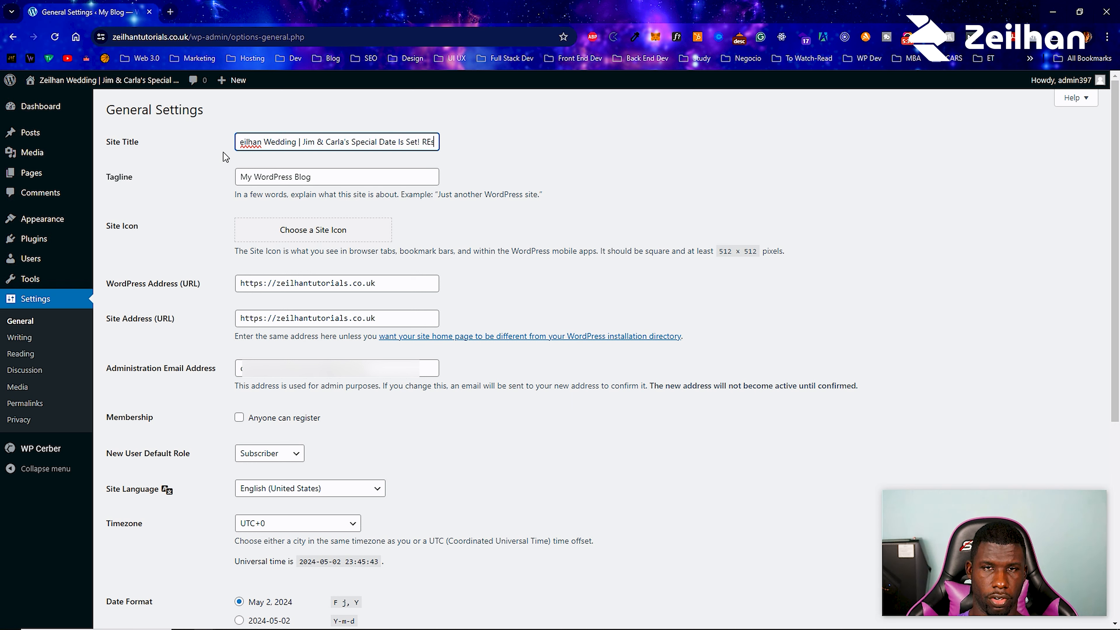
pyautogui.write(' No')
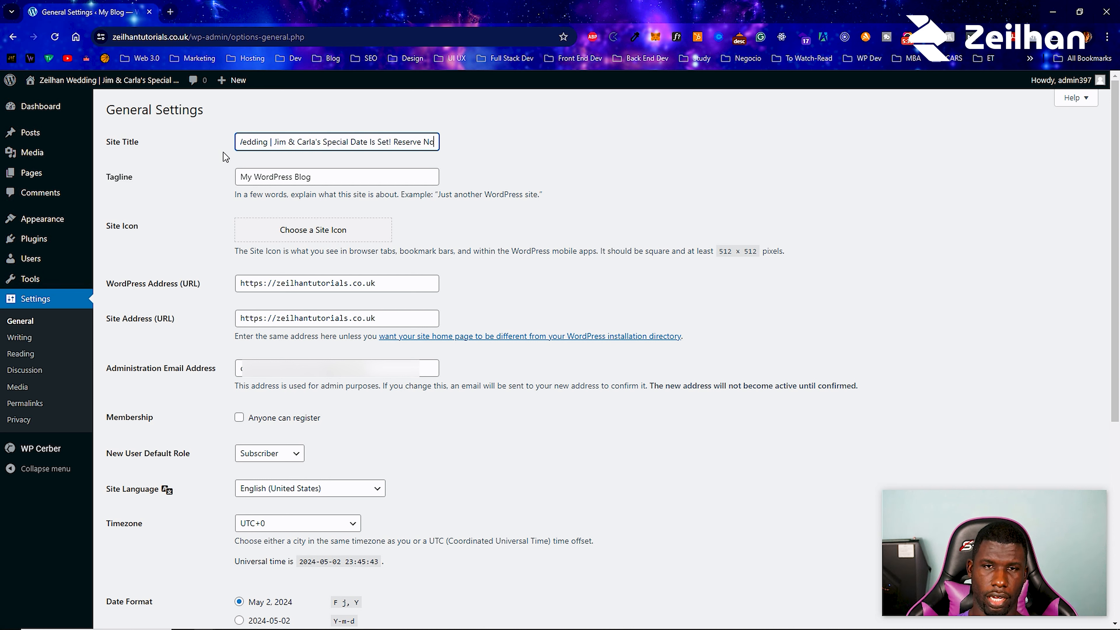
pyautogui.write('w!')
# Step: Copy the part of the site title after the vertical bar and replace the tagline with it
pyautogui.hotkey('ctrl', 'shift', 'Left')
pyautogui.hotkey('ctrl', 'shift', 'Left')
pyautogui.hotkey('ctrl', 'shift', 'Left')
pyautogui.hotkey('ctrl', 'shift', 'Left')
pyautogui.hotkey('ctrl', 'shift', 'Left')
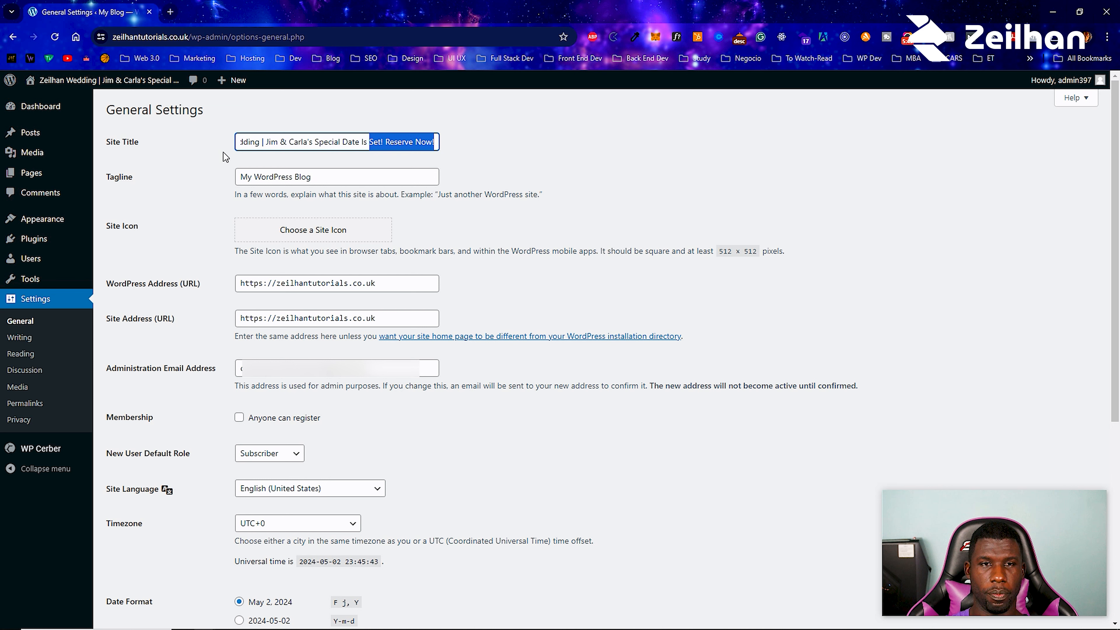
pyautogui.hotkey('ctrl', 'shift', 'Left')
pyautogui.hotkey('ctrl', 'shift', 'Left')
pyautogui.hotkey('ctrl', 'shift', 'Left')
pyautogui.hotkey('ctrl', 'shift', 'Left')
pyautogui.hotkey('ctrl', 'shift', 'Left')
pyautogui.hotkey('ctrl', 'shift', 'Left')
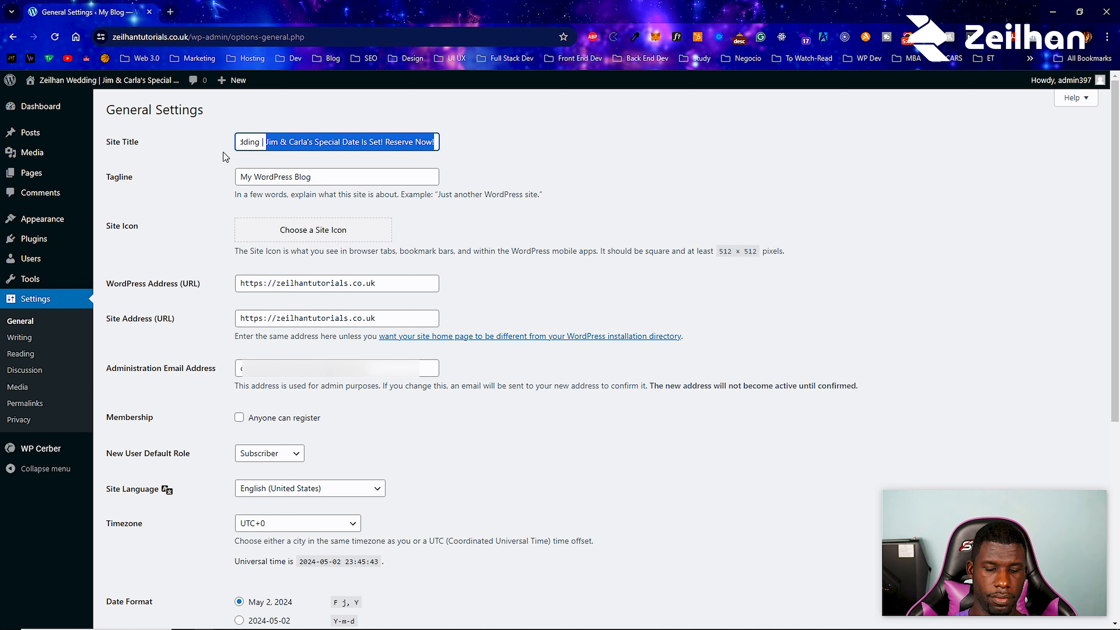
pyautogui.click(241, 177)
pyautogui.hotkey('ctrl', 'shift', 'Right')
pyautogui.hotkey('ctrl', 'shift', 'Right')
pyautogui.hotkey('ctrl', 'shift', 'Right')
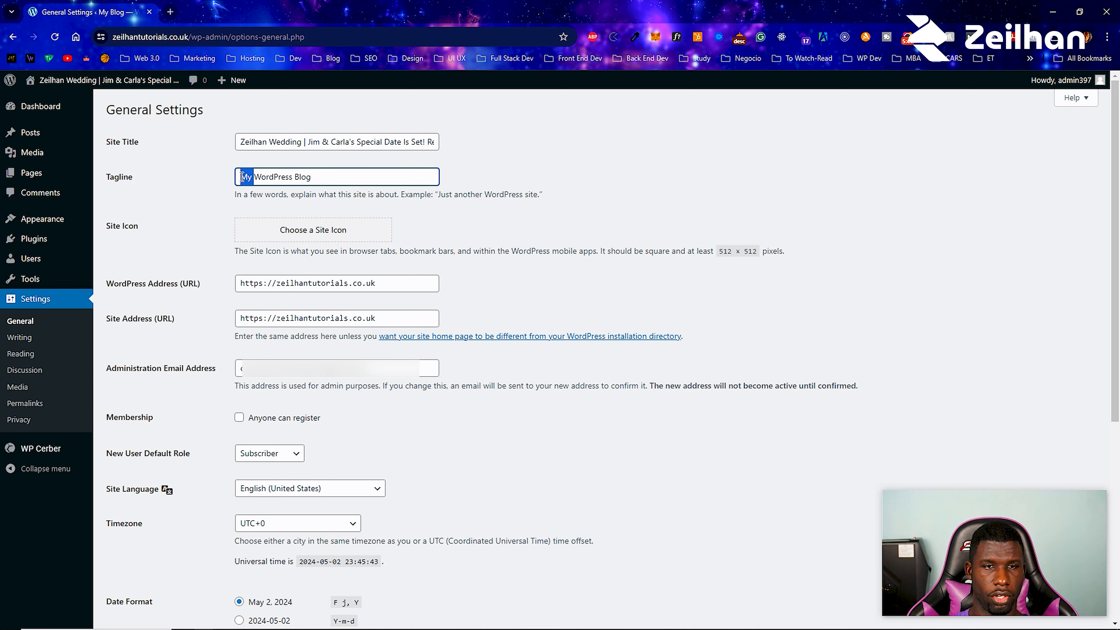
pyautogui.hotkey('ctrl', 'v')
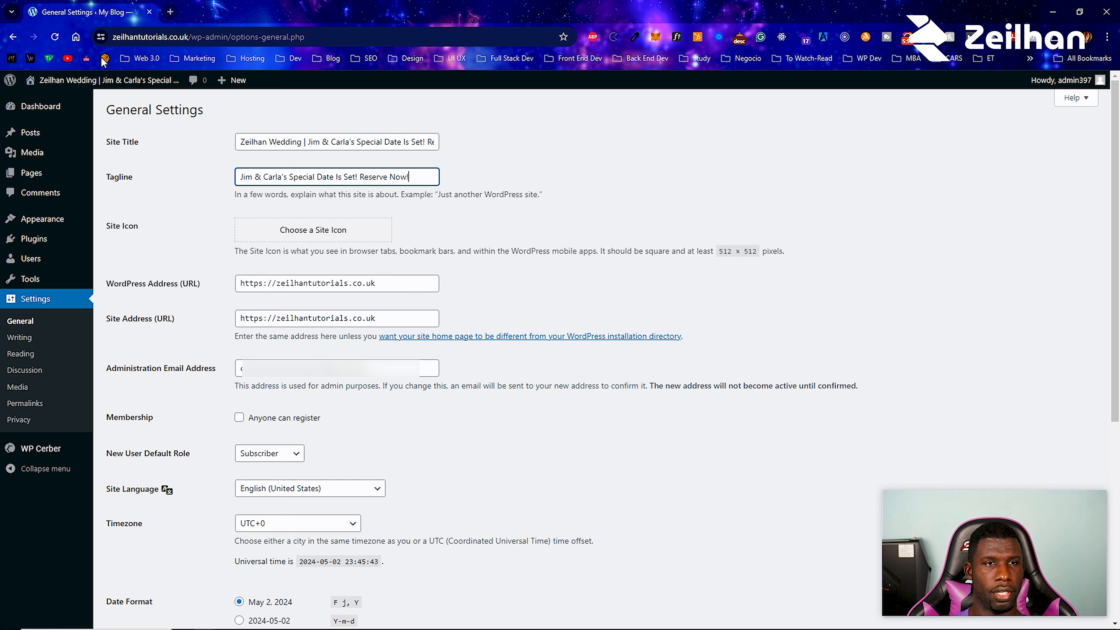
pyautogui.rightClick(73, 61)
pyautogui.click(83, 65)
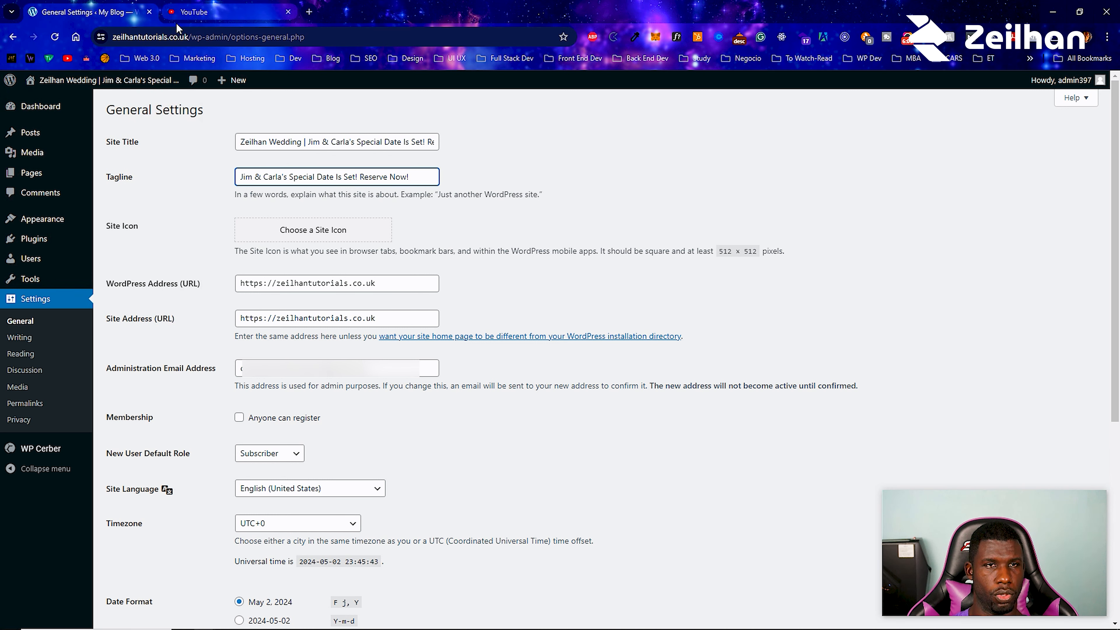
pyautogui.click(288, 12)
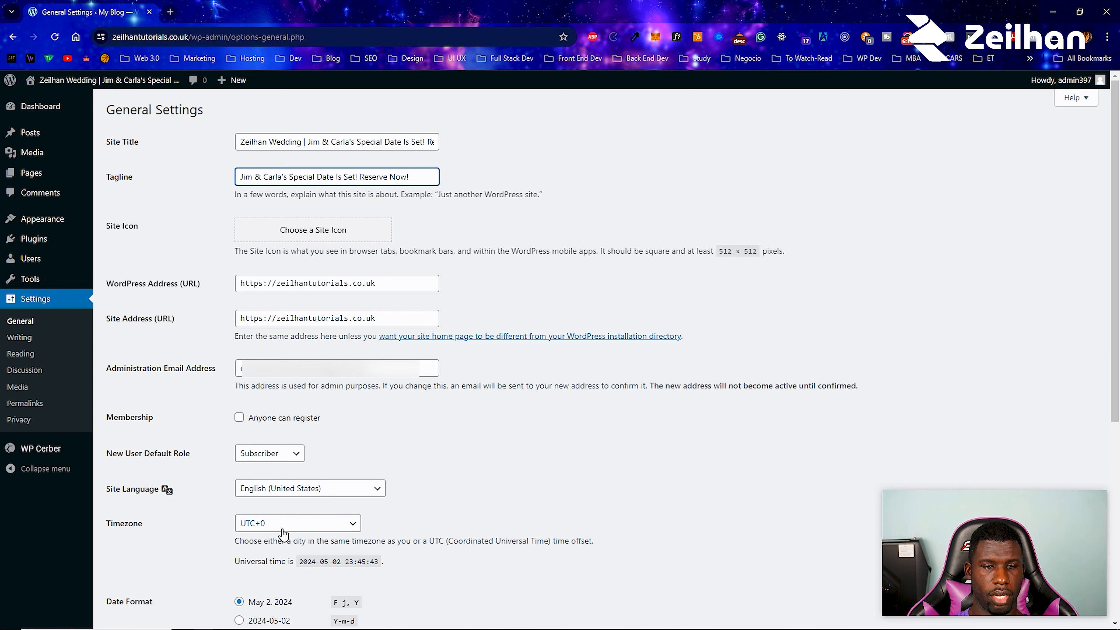
# Step: Set the site's timezone to Jamaica in the general settings
pyautogui.scroll(-5, 282, 534)
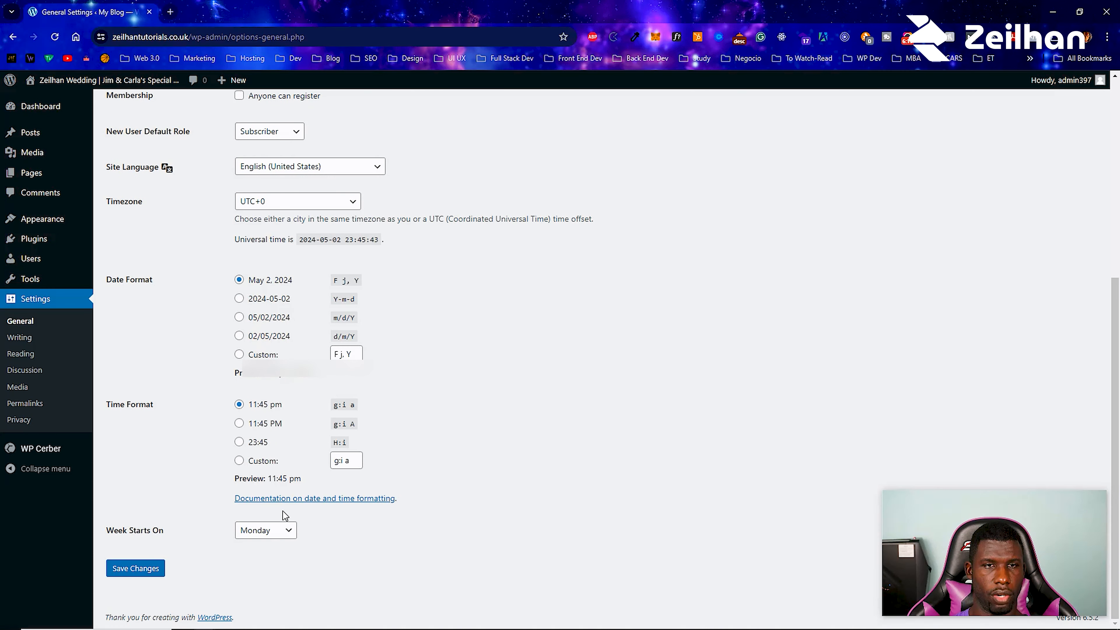
pyautogui.click(264, 202)
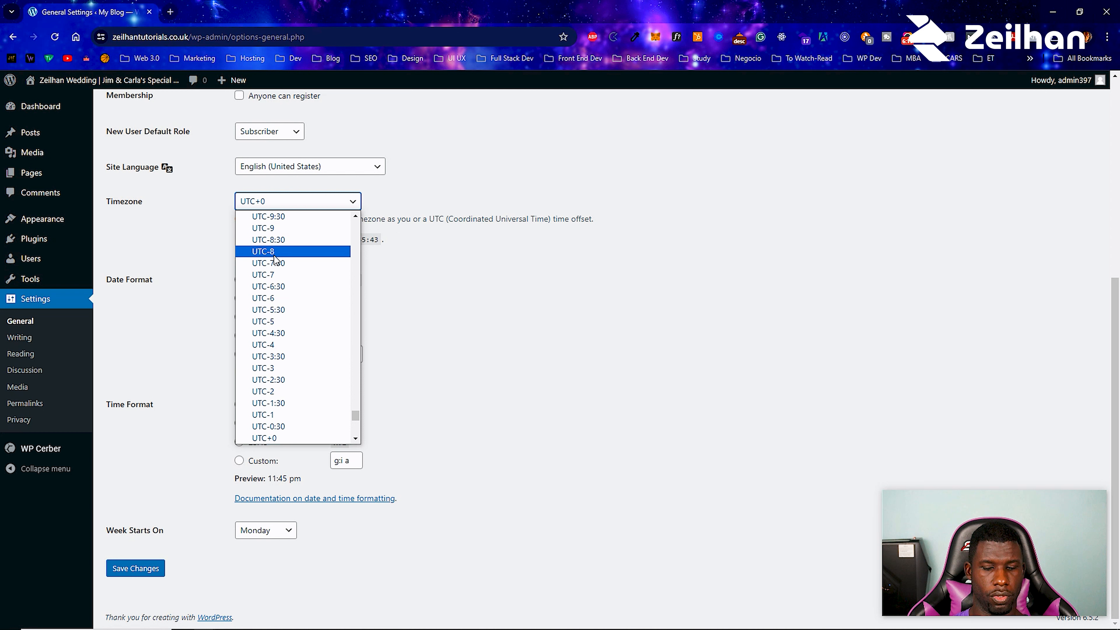
pyautogui.write('juja')
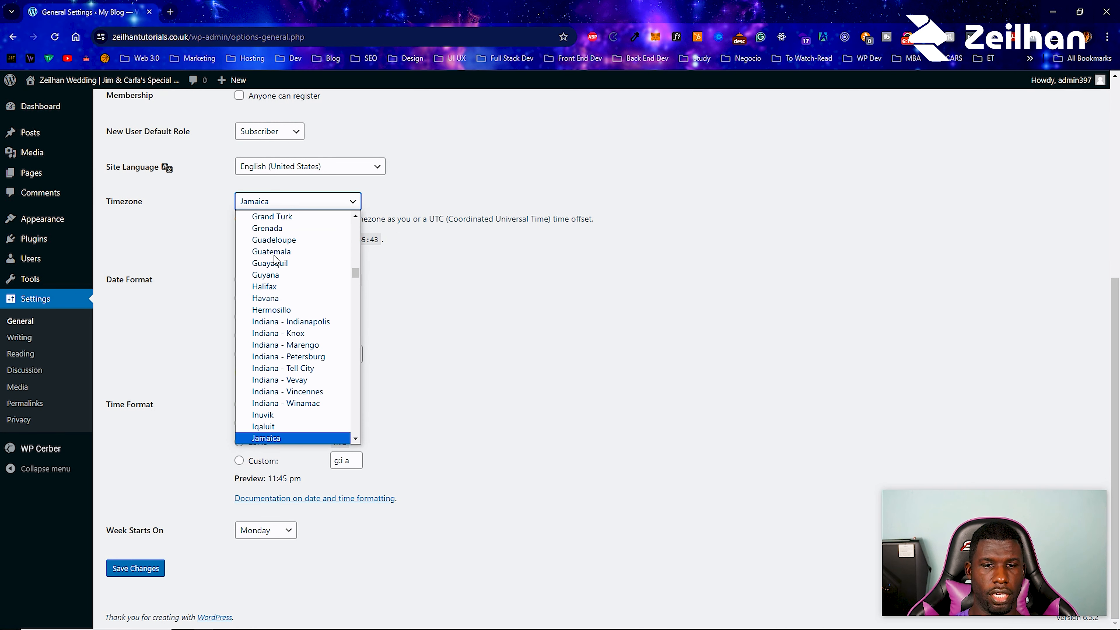
pyautogui.click(298, 438)
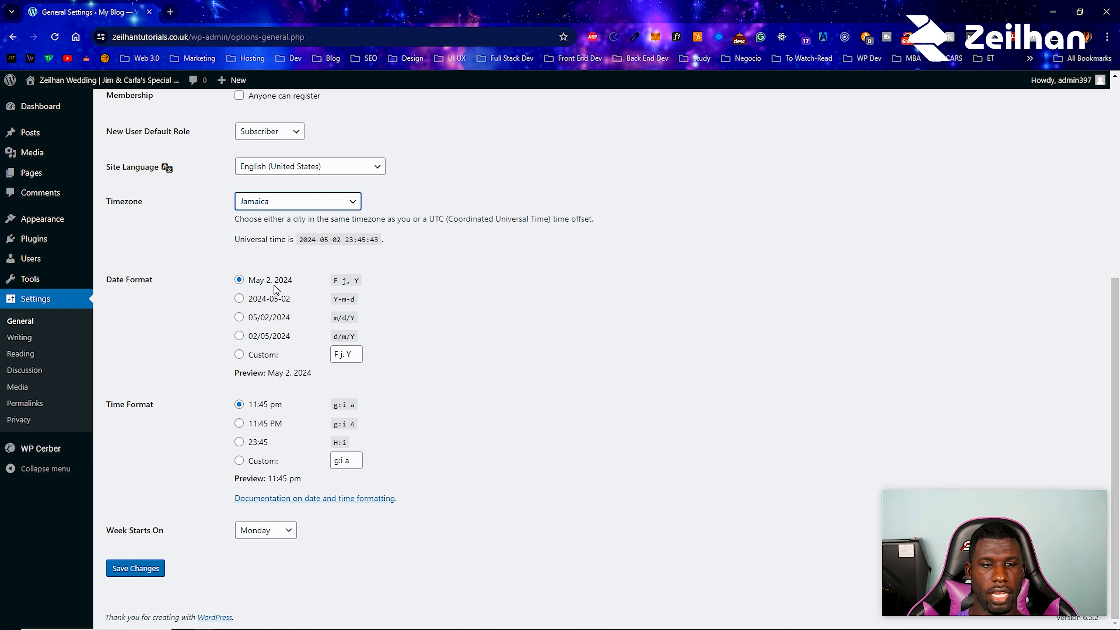
# Step: Set the time format to g:i A and the week start to Sunday, and save the general settings
pyautogui.click(240, 424)
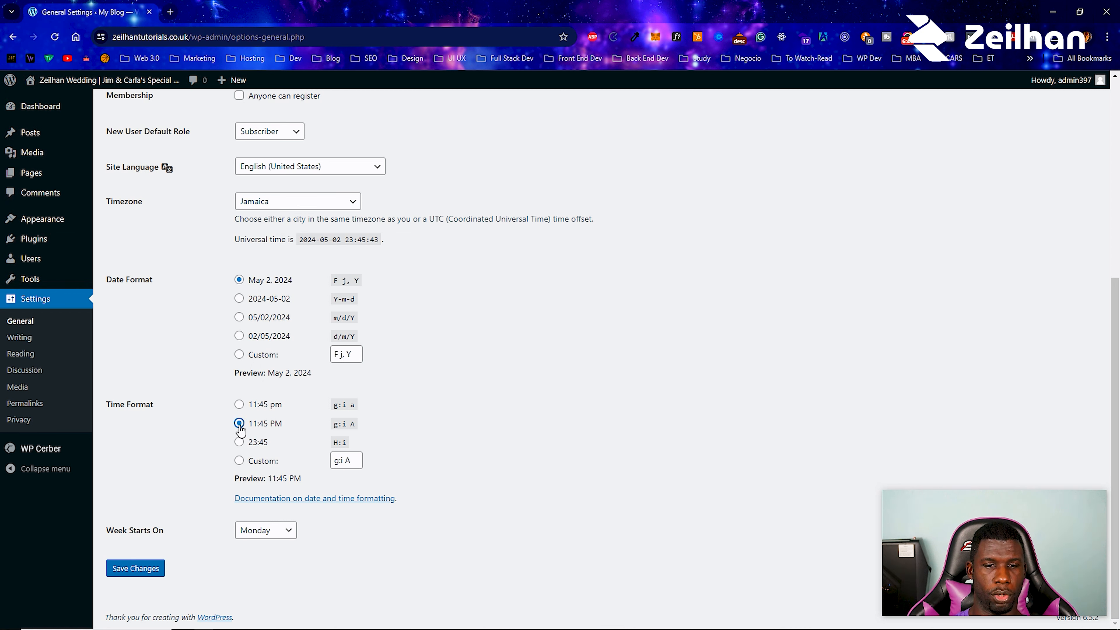
pyautogui.click(253, 530)
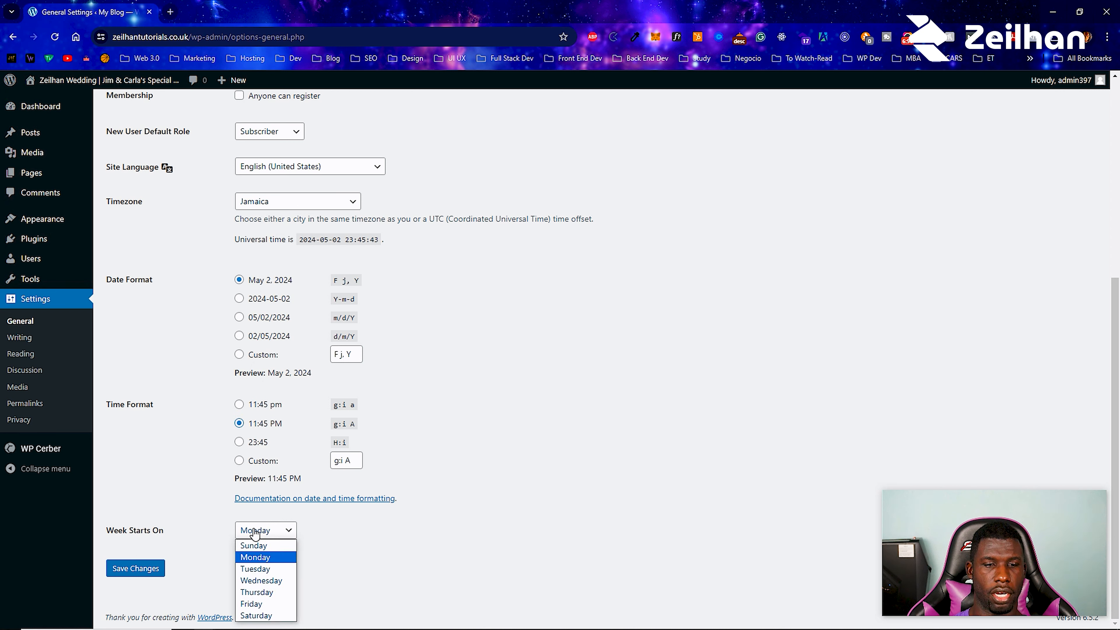
pyautogui.click(256, 545)
pyautogui.click(158, 573)
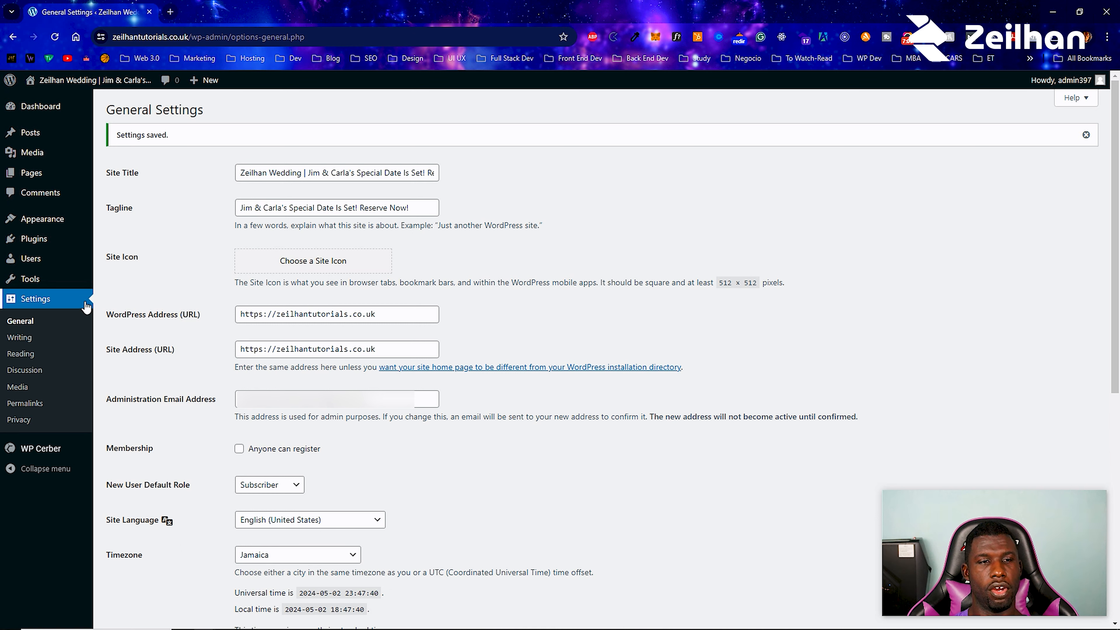
# Step: Open the installed plugins and request deletion of Akismet Anti-spam: Spam Protection, but cancel at the confirmation
pyautogui.moveTo(70, 243)
pyautogui.click(132, 243)
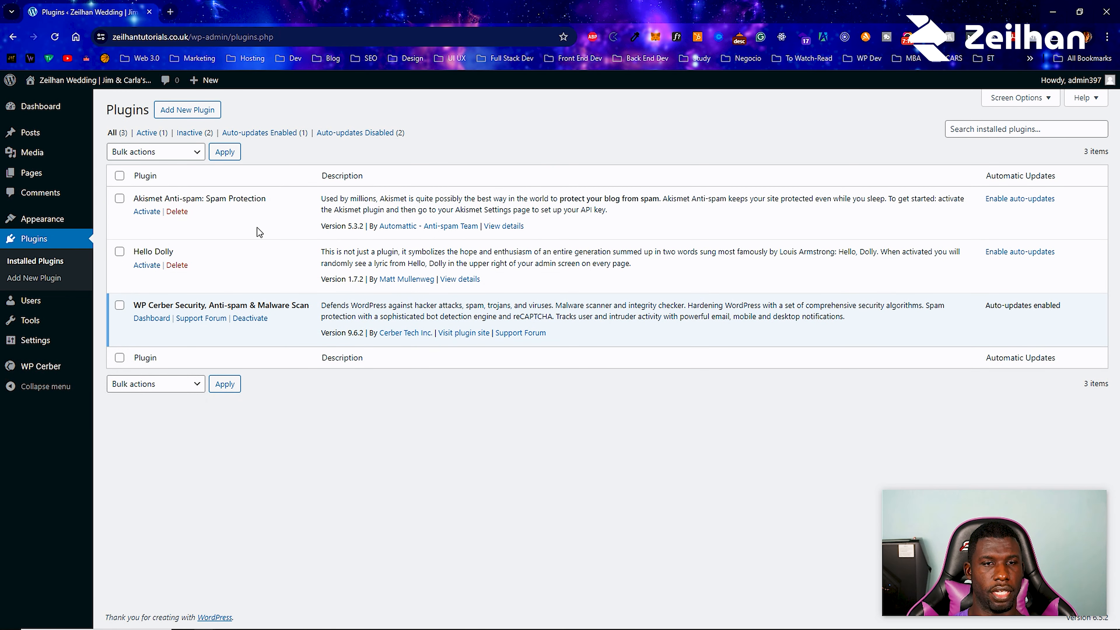
pyautogui.click(175, 213)
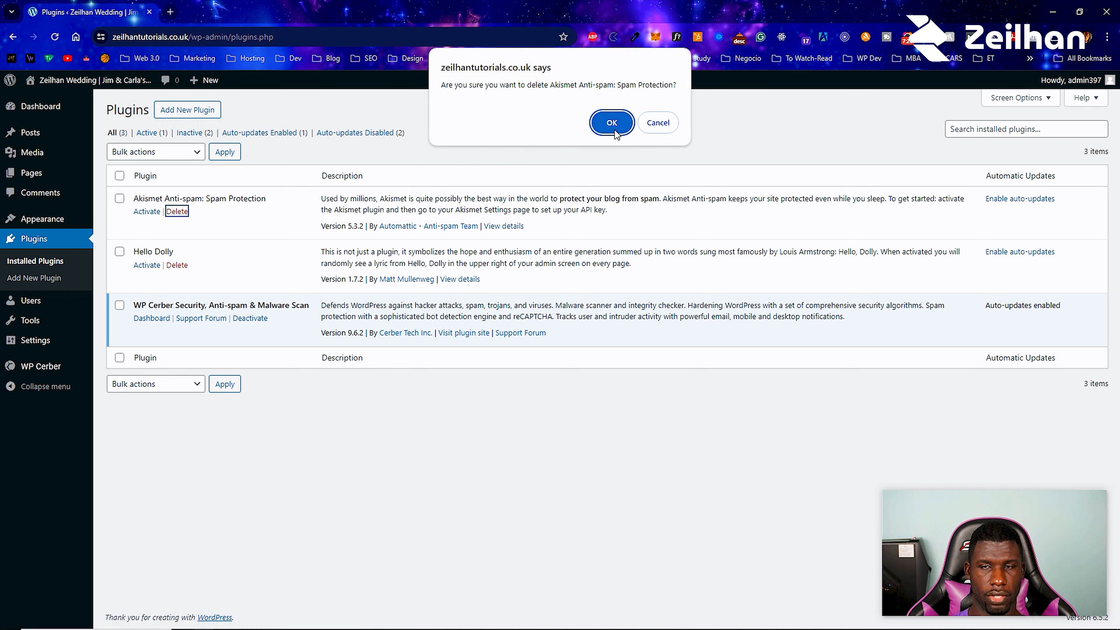
pyautogui.click(658, 128)
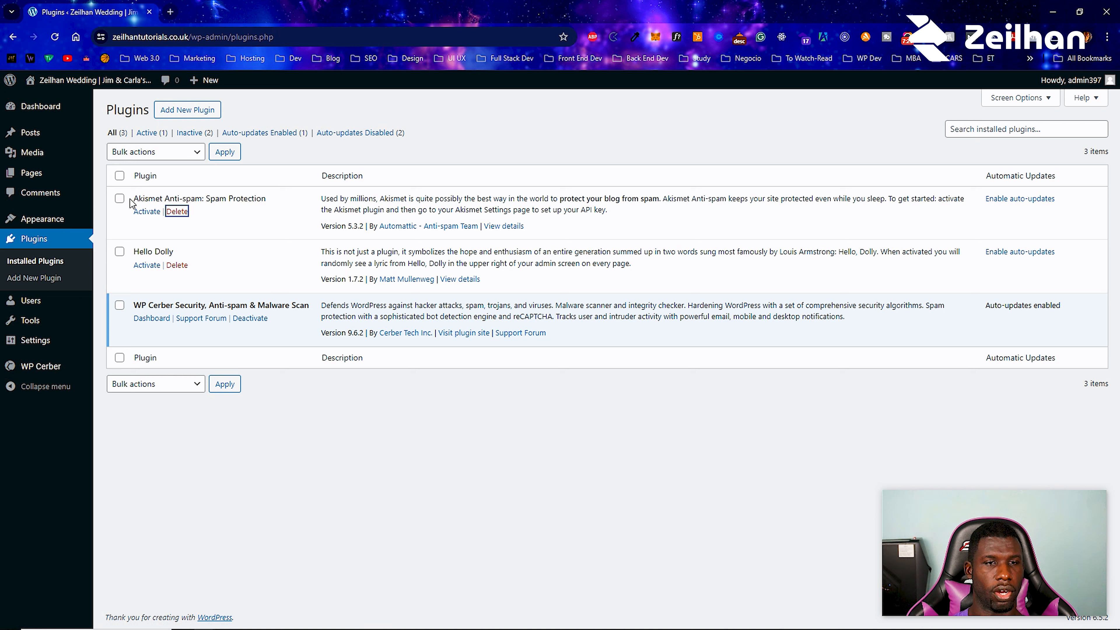
pyautogui.click(120, 176)
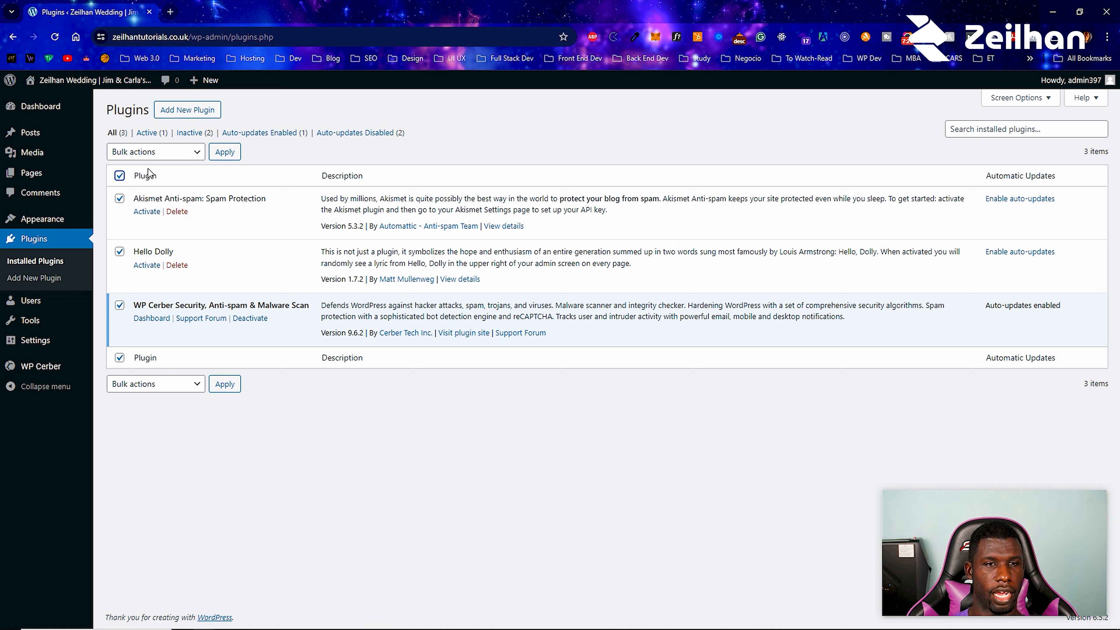
pyautogui.click(149, 152)
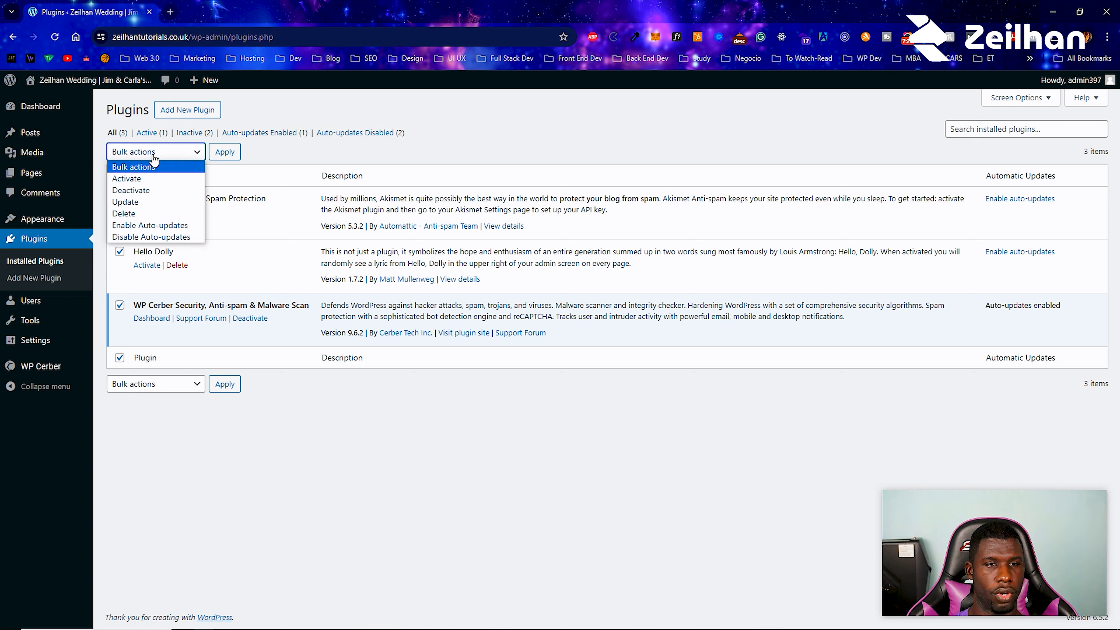
pyautogui.click(273, 155)
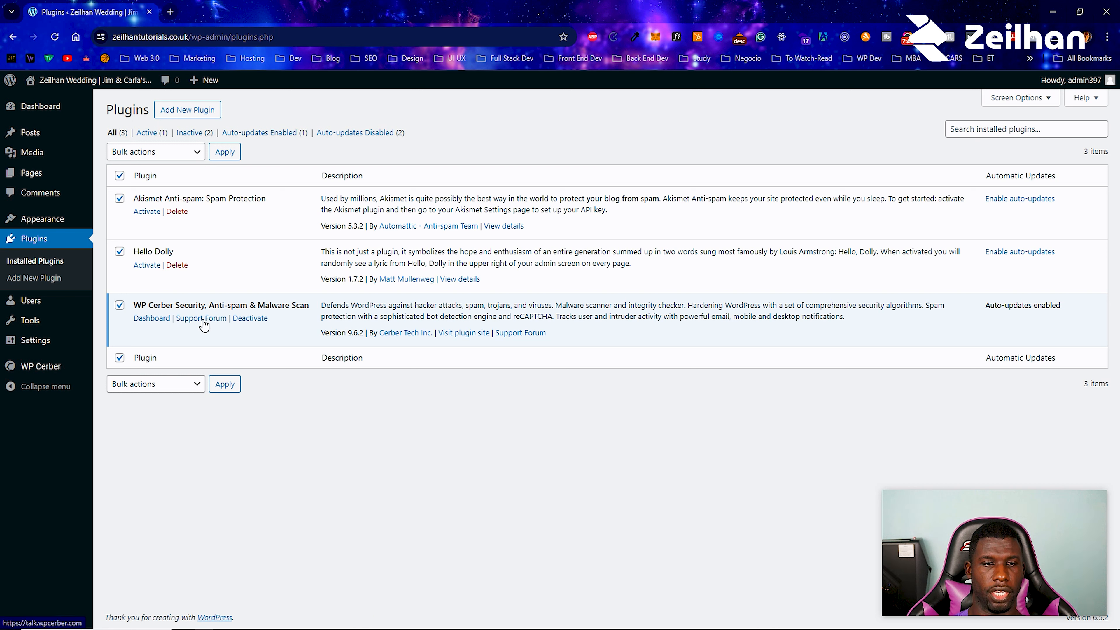
pyautogui.click(119, 176)
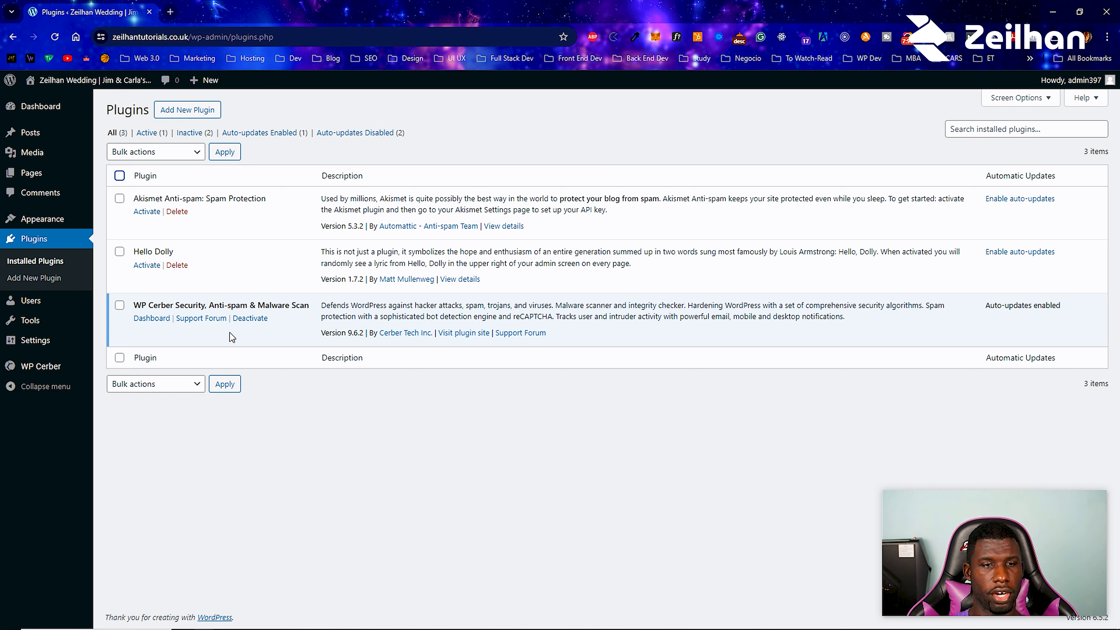
# Step: Search the new plugins for "wedding rsvp", and install and activate the RSVP and Event Management Plugin
pyautogui.click(189, 116)
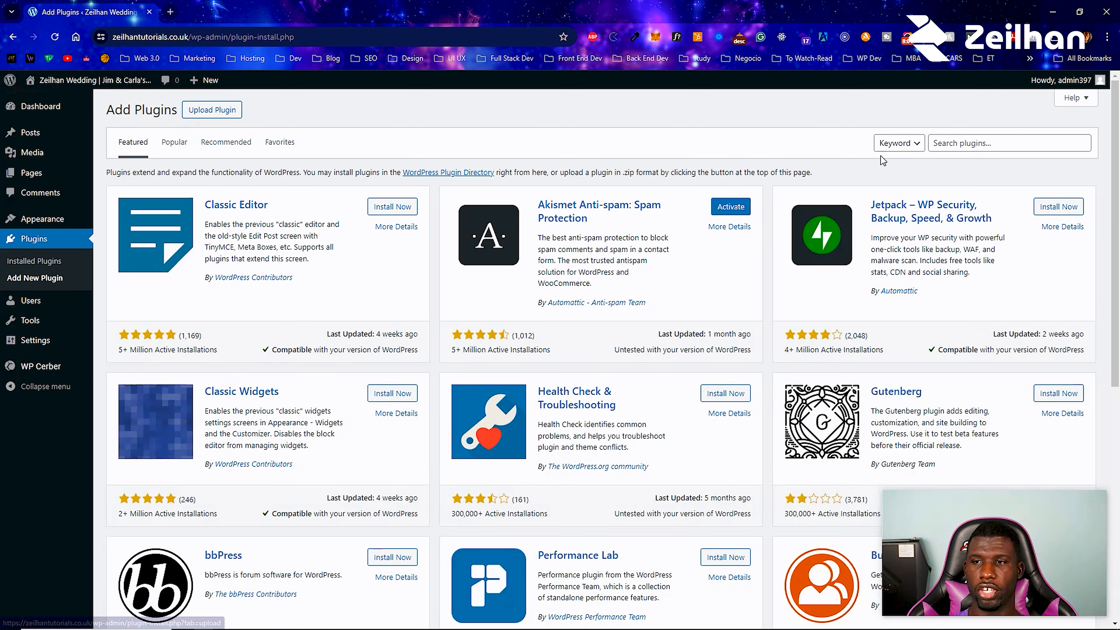
pyautogui.click(944, 150)
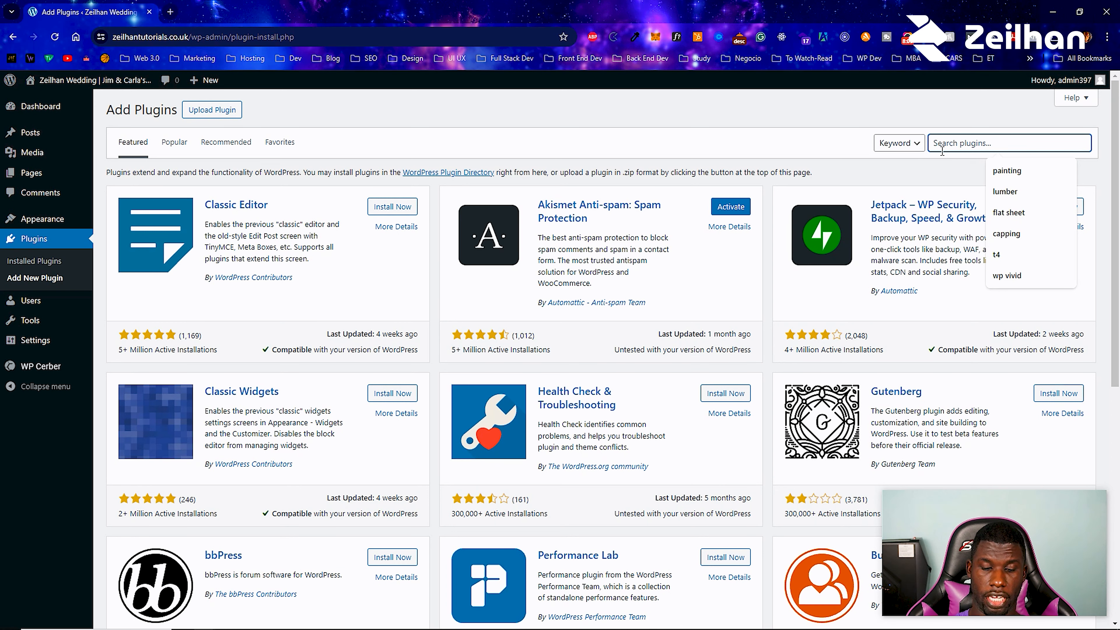
pyautogui.write('wedding rsvp')
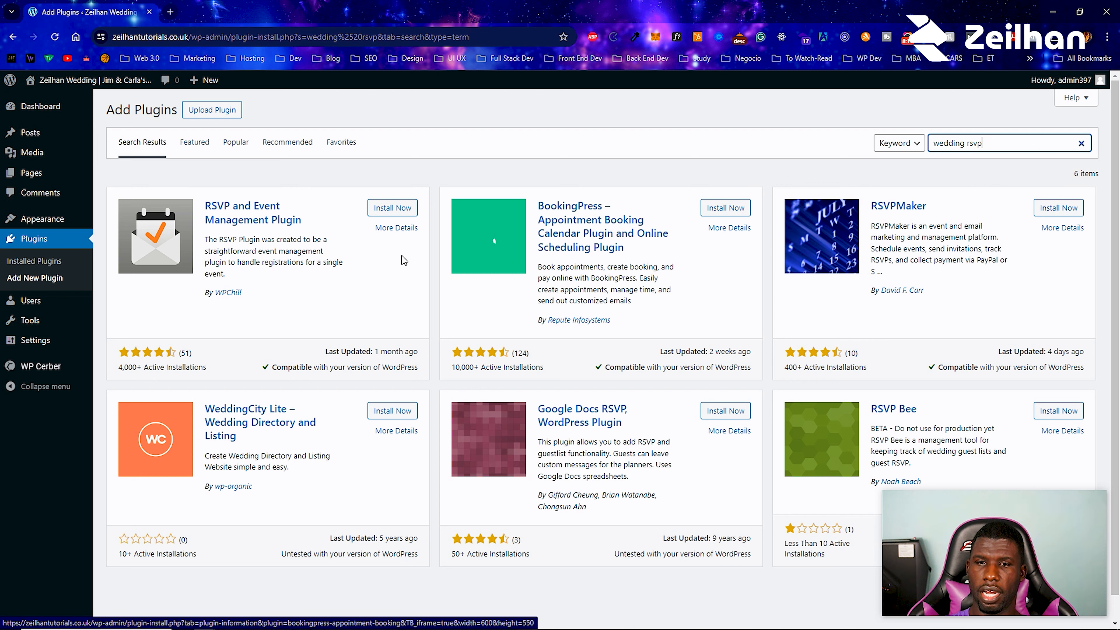
pyautogui.click(390, 209)
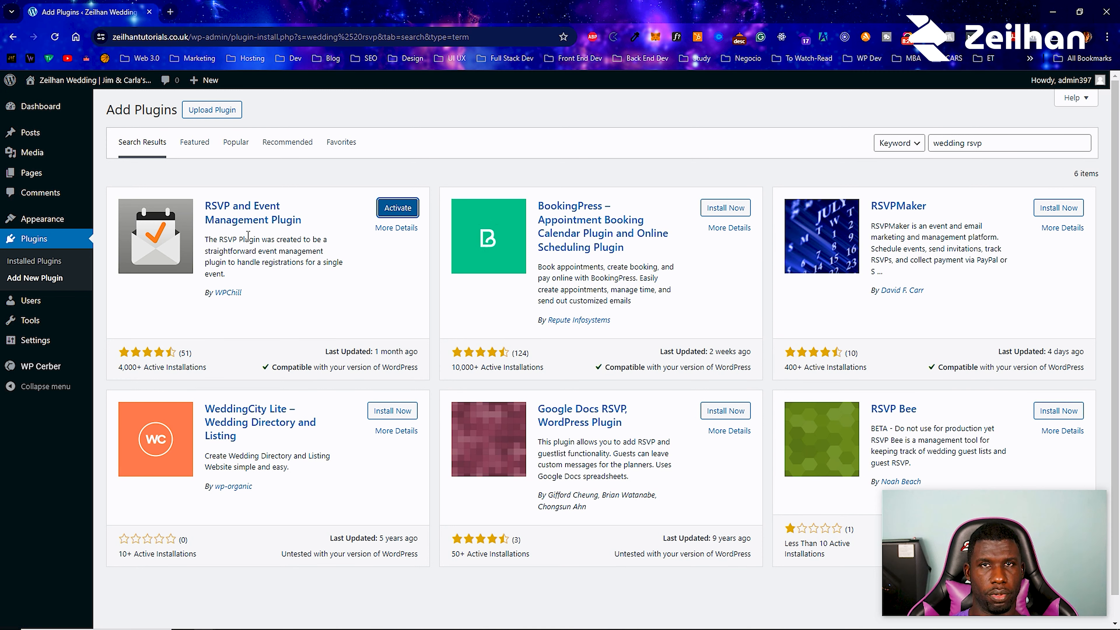
pyautogui.click(392, 213)
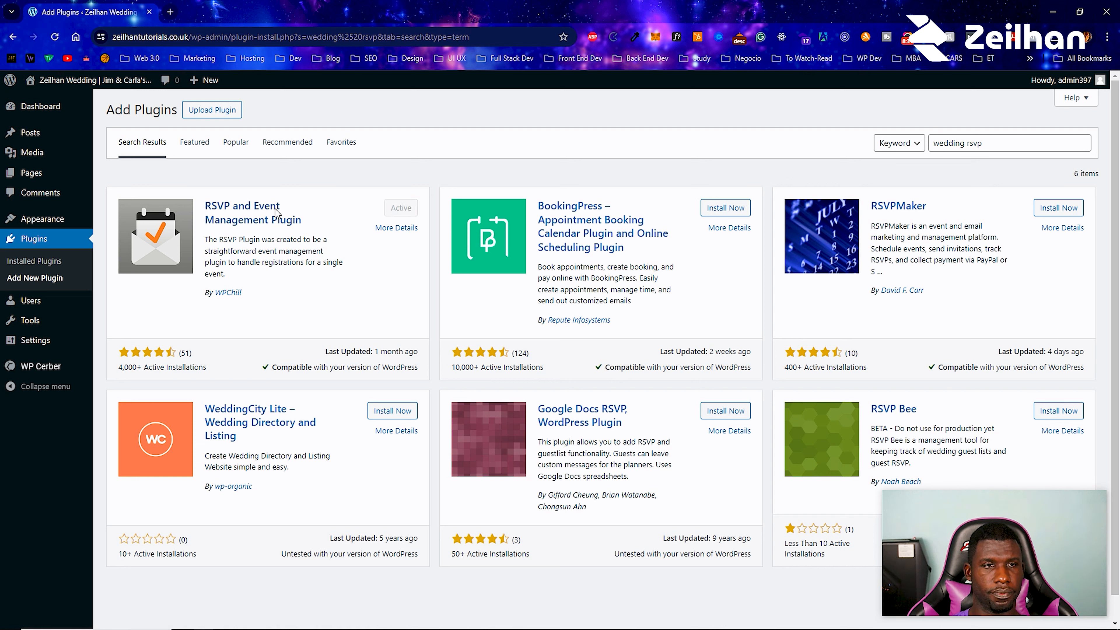
# Step: Reload the admin page and open the RSVP plugin's events page
pyautogui.click(54, 38)
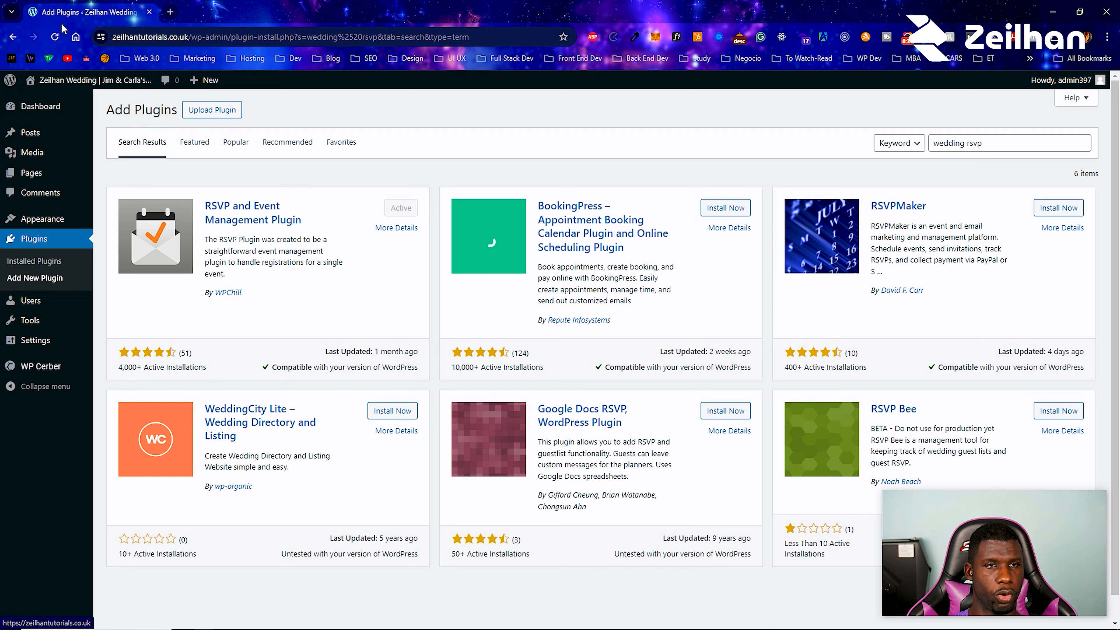
pyautogui.click(55, 37)
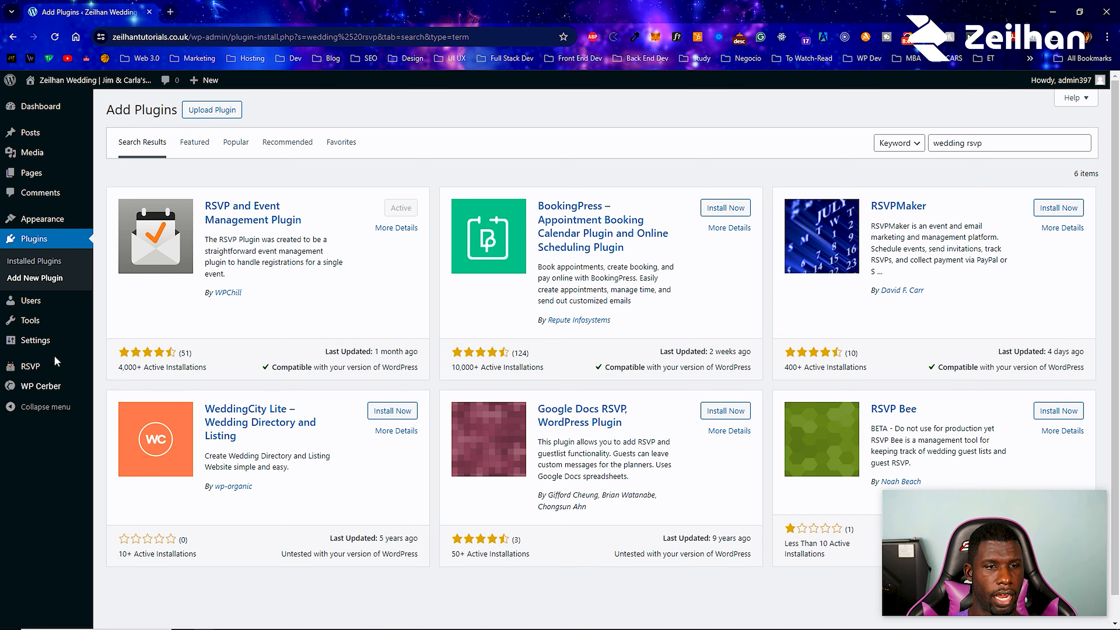
pyautogui.click(51, 367)
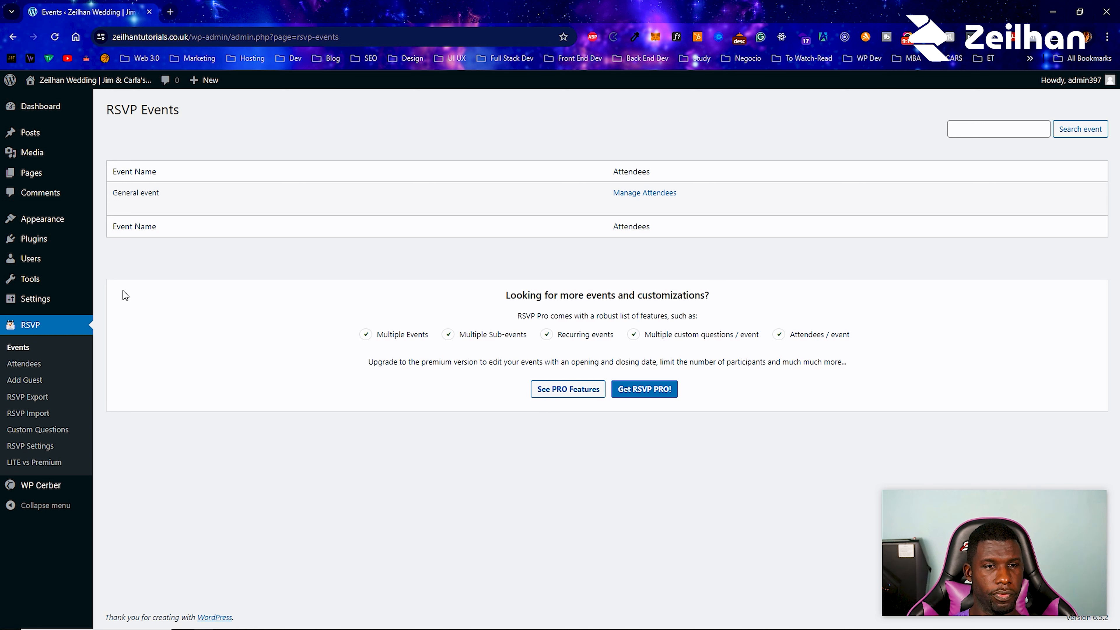
# Step: Return to the installed plugins and deactivate the RSVP plugin
pyautogui.moveTo(28, 245)
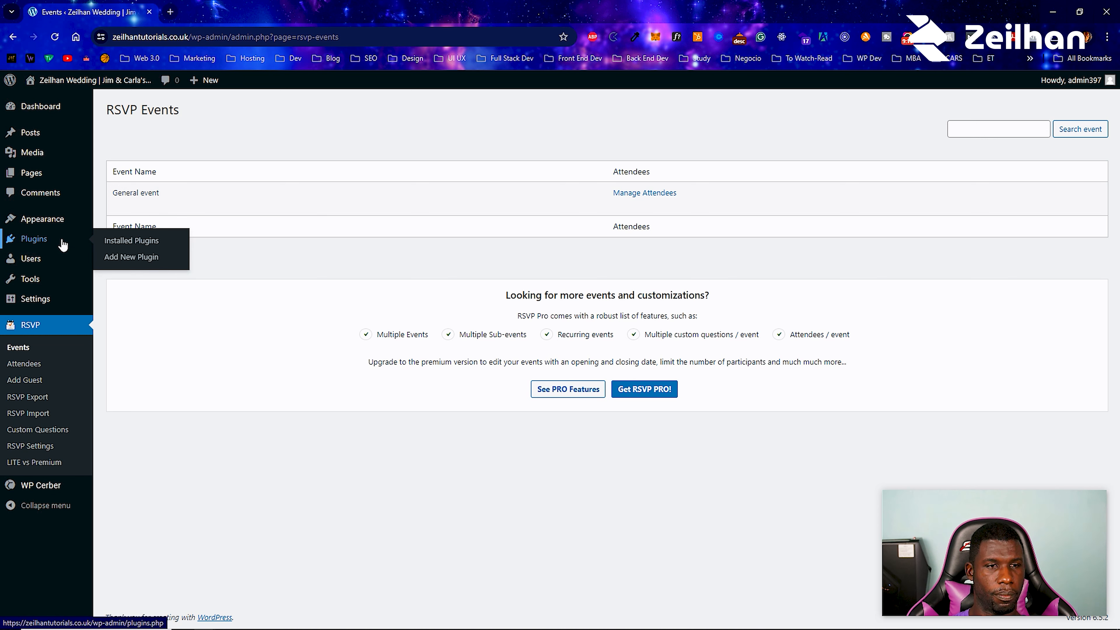
pyautogui.click(178, 246)
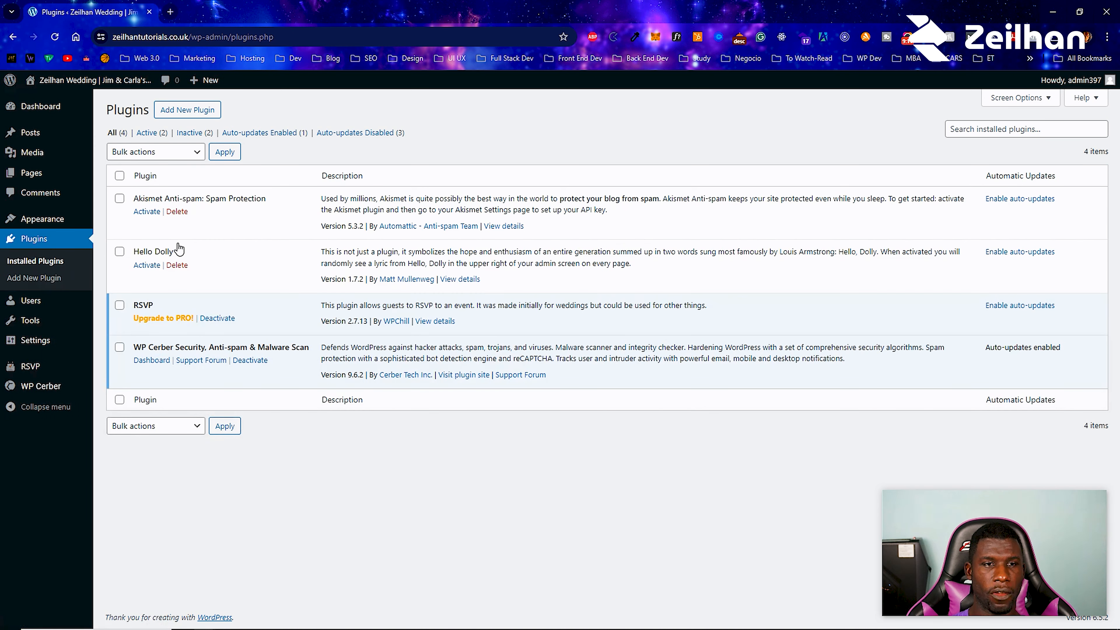
pyautogui.click(218, 318)
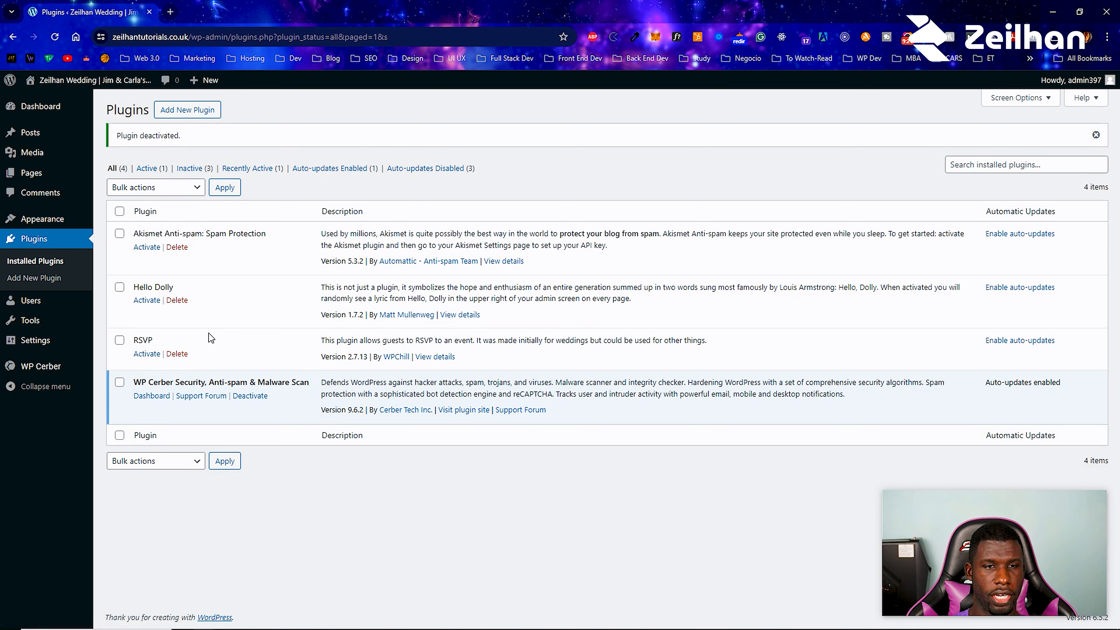
# Step: Bulk delete the Akismet Anti-spam, Hello Dolly and RSVP plugins, leaving WP Cerber Security out of the selection
pyautogui.click(121, 212)
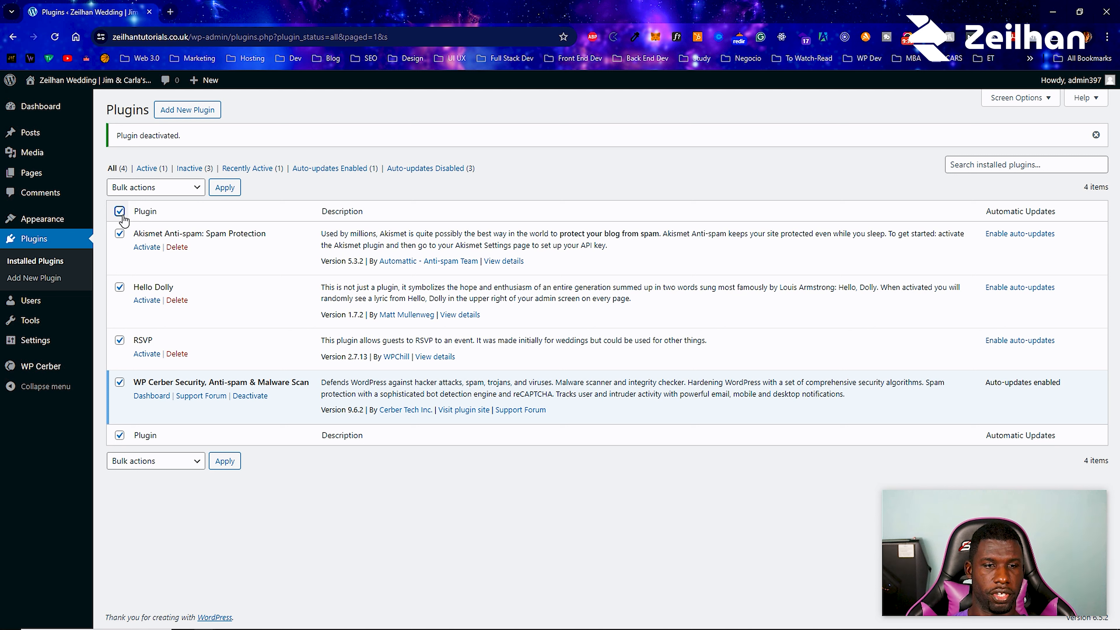
pyautogui.click(119, 384)
pyautogui.click(149, 463)
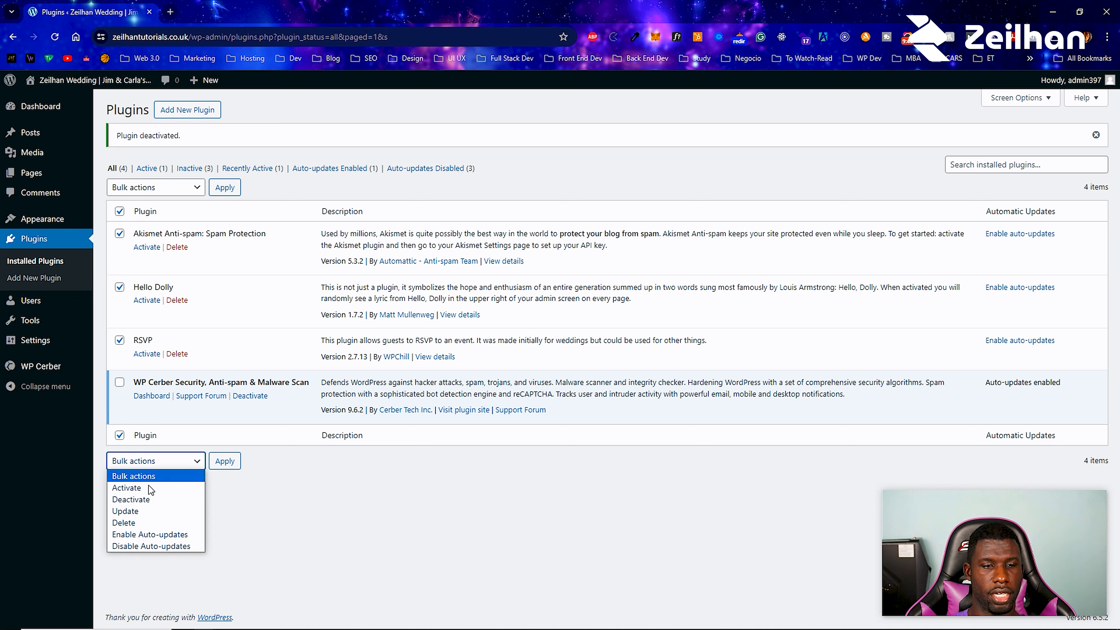
pyautogui.click(150, 522)
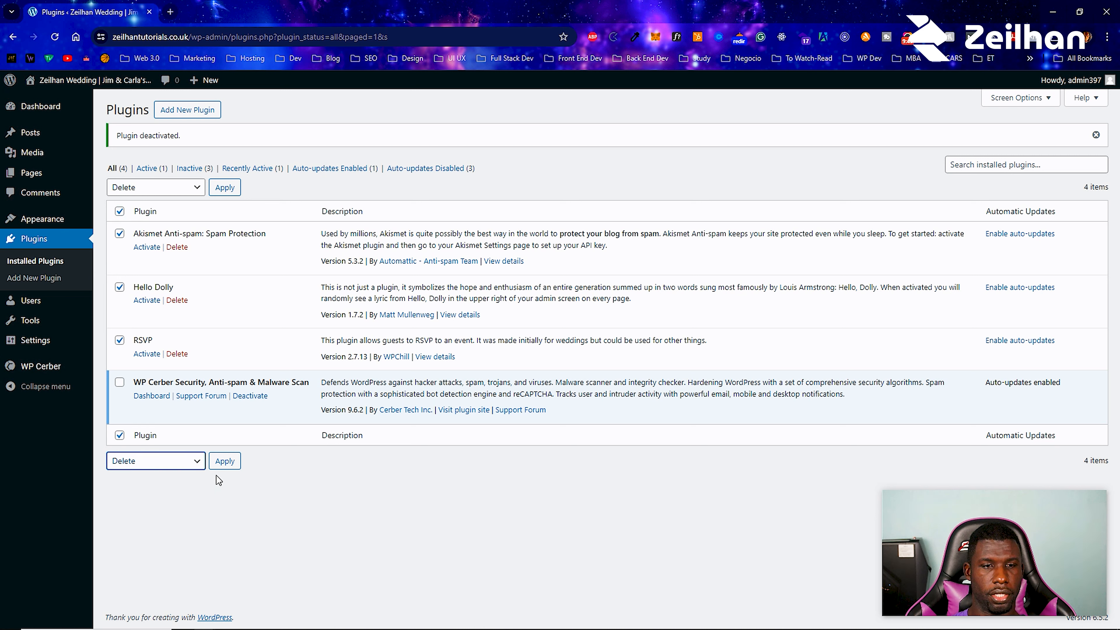
pyautogui.click(226, 466)
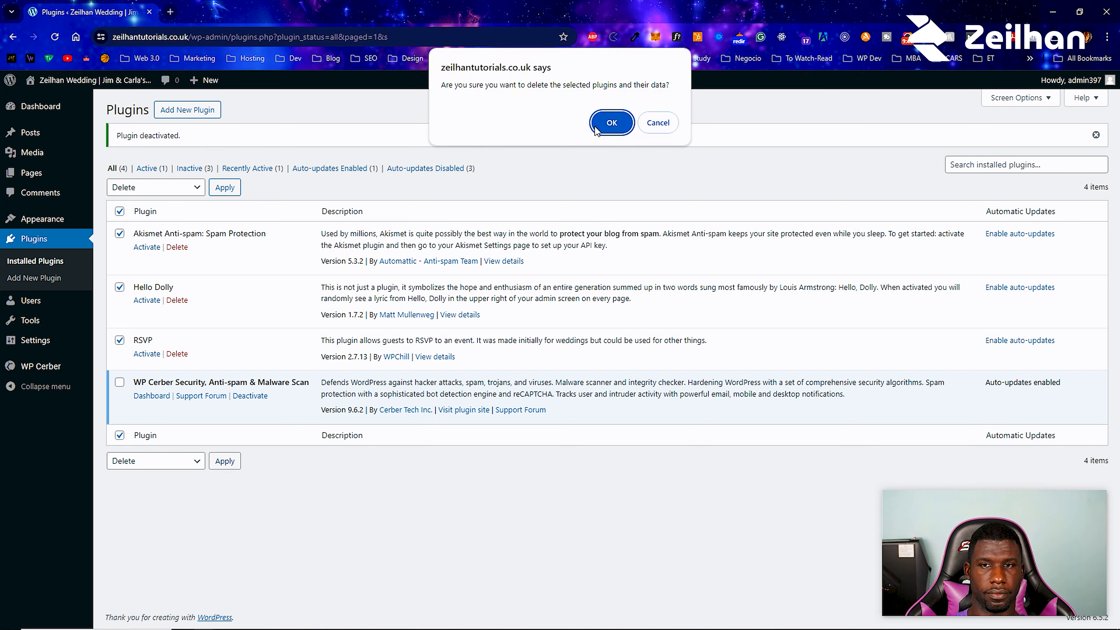
pyautogui.click(595, 125)
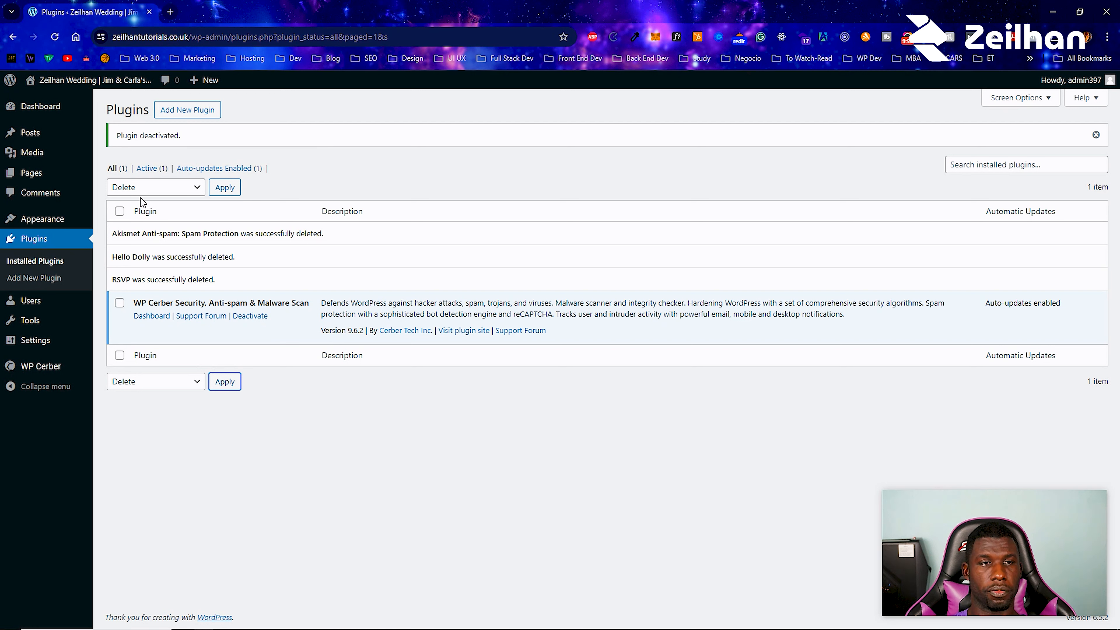
# Step: Open the installed themes, look over the live site's homepage in a separate browser tab, and return to the themes
pyautogui.moveTo(55, 221)
pyautogui.click(123, 220)
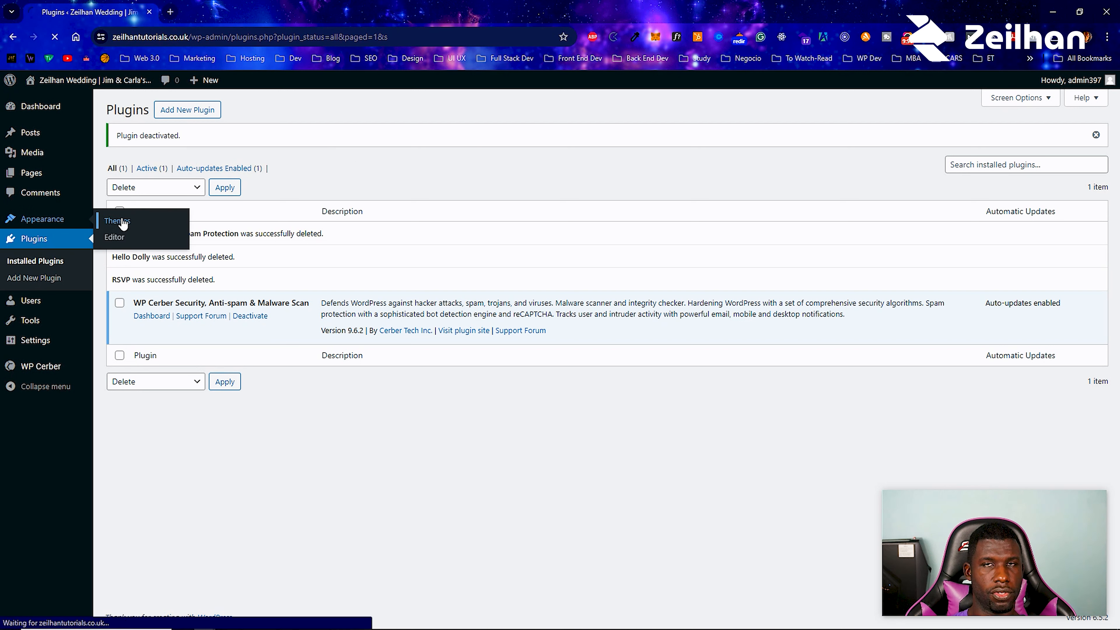
pyautogui.keyDown('ctrl'); pyautogui.click(96, 80); pyautogui.keyUp('ctrl')
pyautogui.click(228, 12)
pyautogui.scroll(-8, 524, 281)
pyautogui.scroll(8, 524, 281)
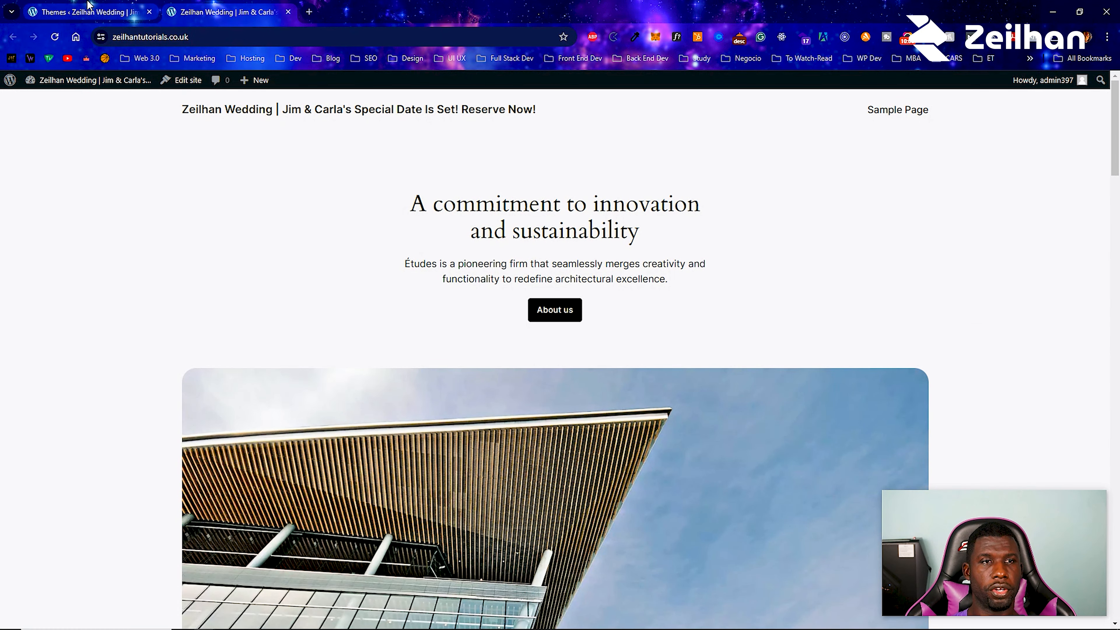
pyautogui.click(88, 12)
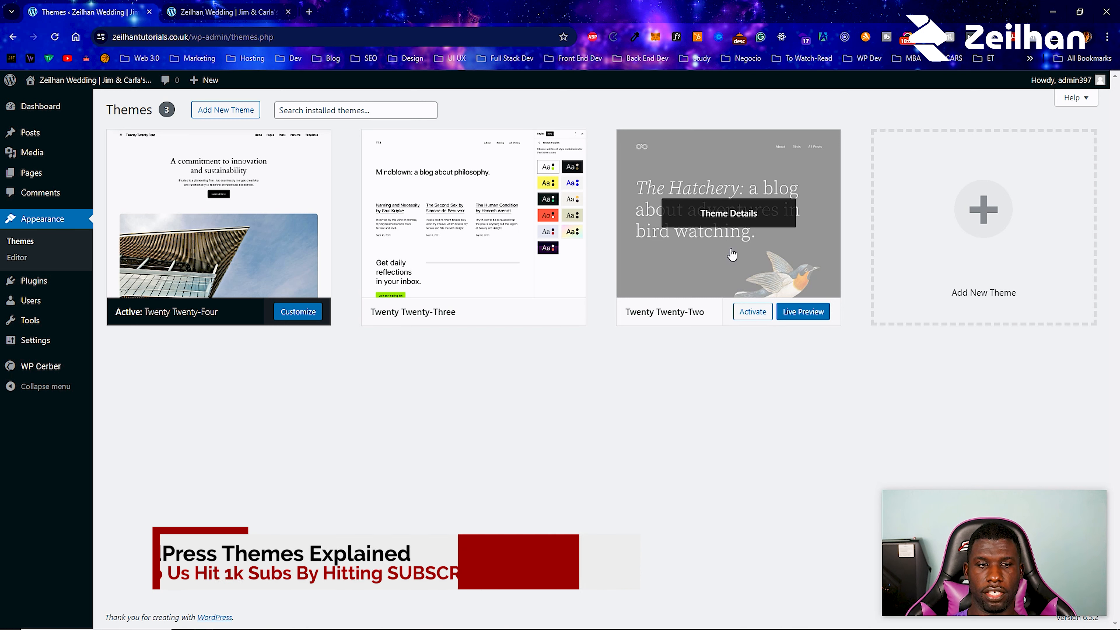
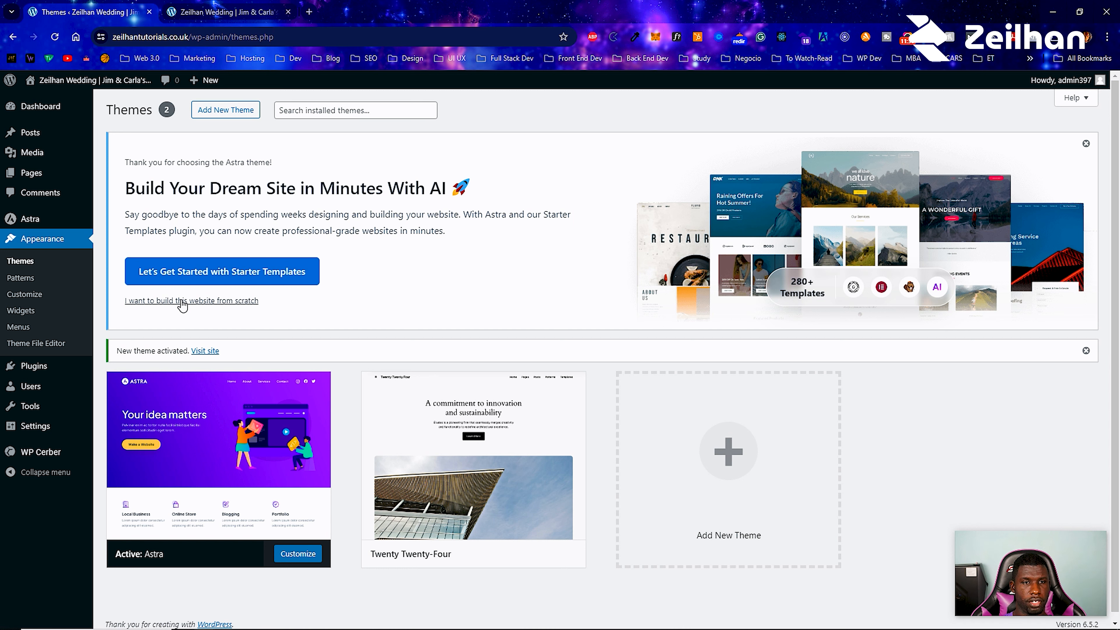
# Step: Dismiss the Astra banner by choosing to build the website from scratch, and search the new plugins for "astra"
pyautogui.click(182, 302)
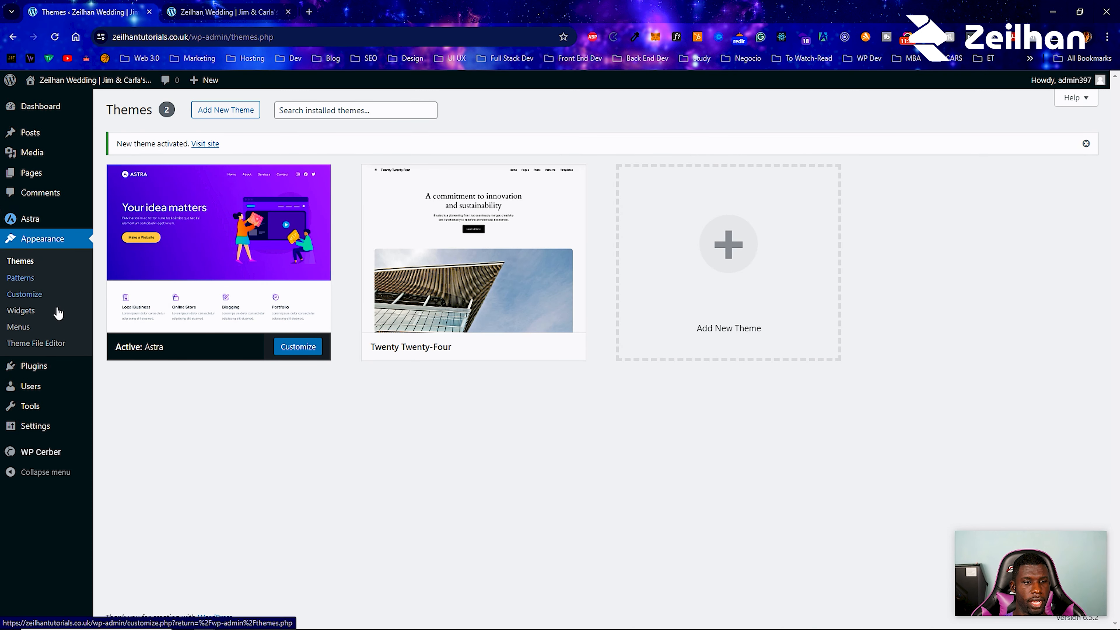
pyautogui.moveTo(66, 372)
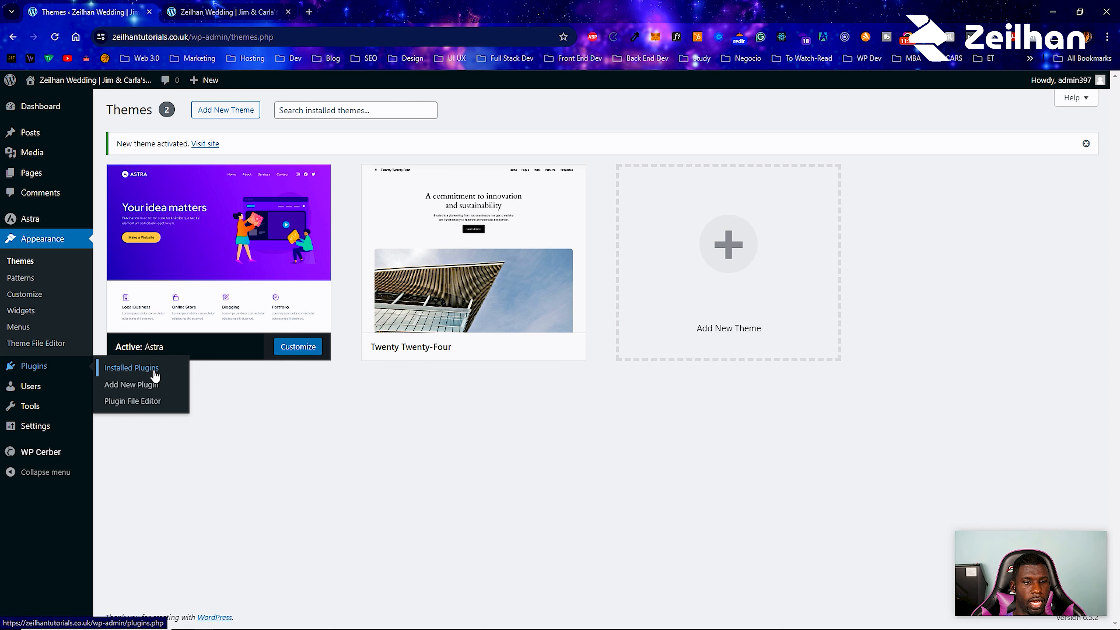
pyautogui.click(132, 384)
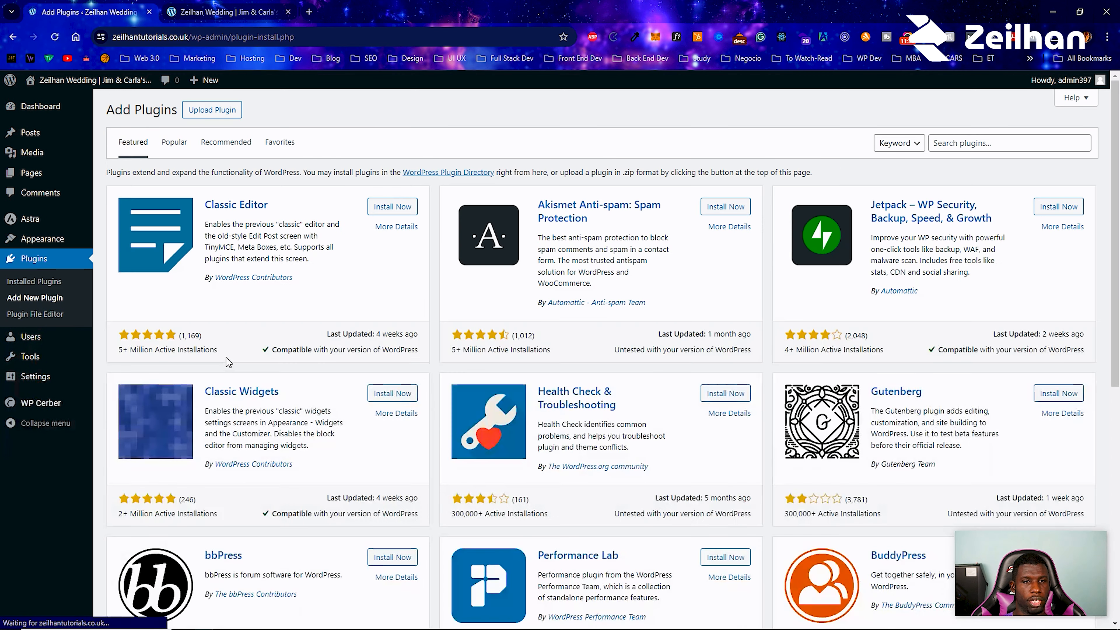
pyautogui.click(979, 137)
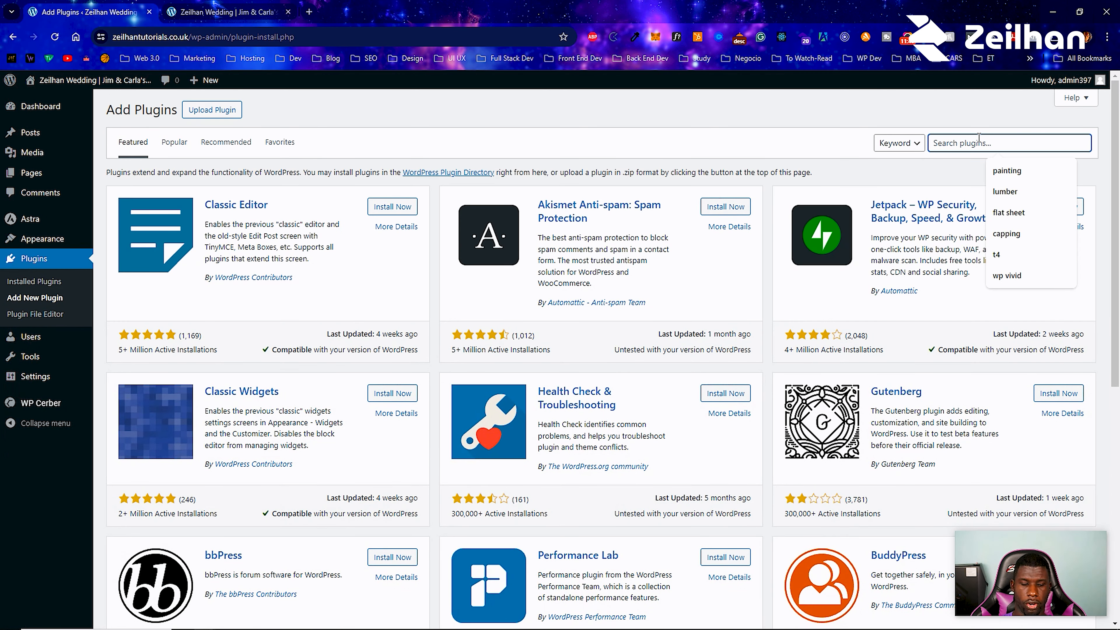
pyautogui.write('astra')
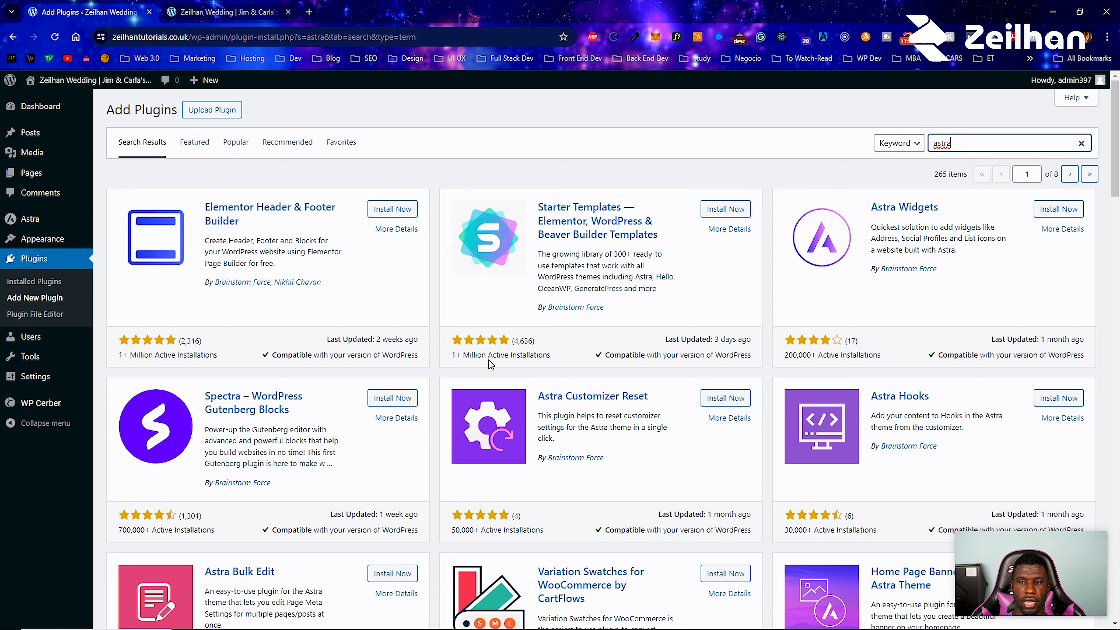
# Step: Install and activate the plugin Starter Templates — Elementor, WordPress & Beaver Builder Templates, and reload the admin page
pyautogui.click(736, 216)
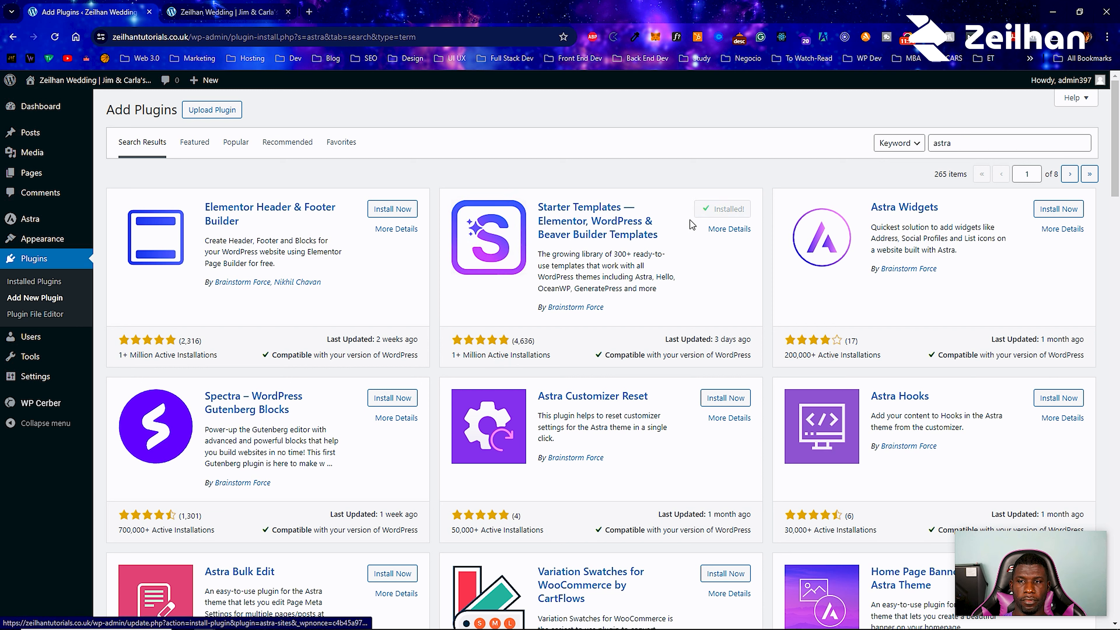
pyautogui.click(721, 215)
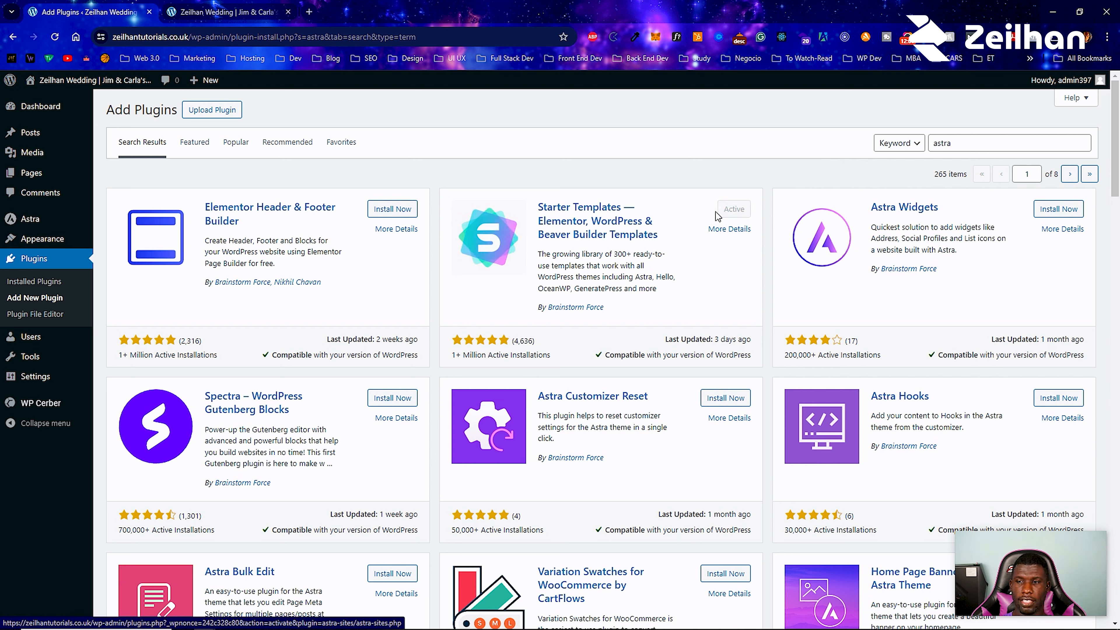
pyautogui.click(55, 37)
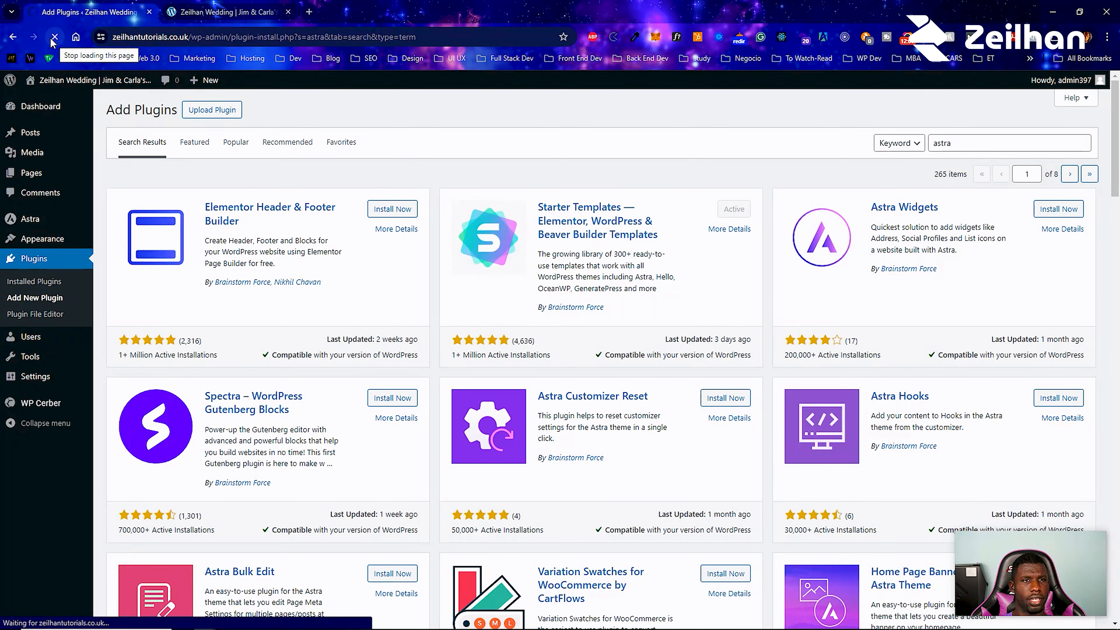
# Step: Open the live site in another browser tab and compare its homepage with the one in the earlier site tab
pyautogui.moveTo(88, 80)
pyautogui.rightClick(44, 100)
pyautogui.click(128, 108)
pyautogui.click(394, 5)
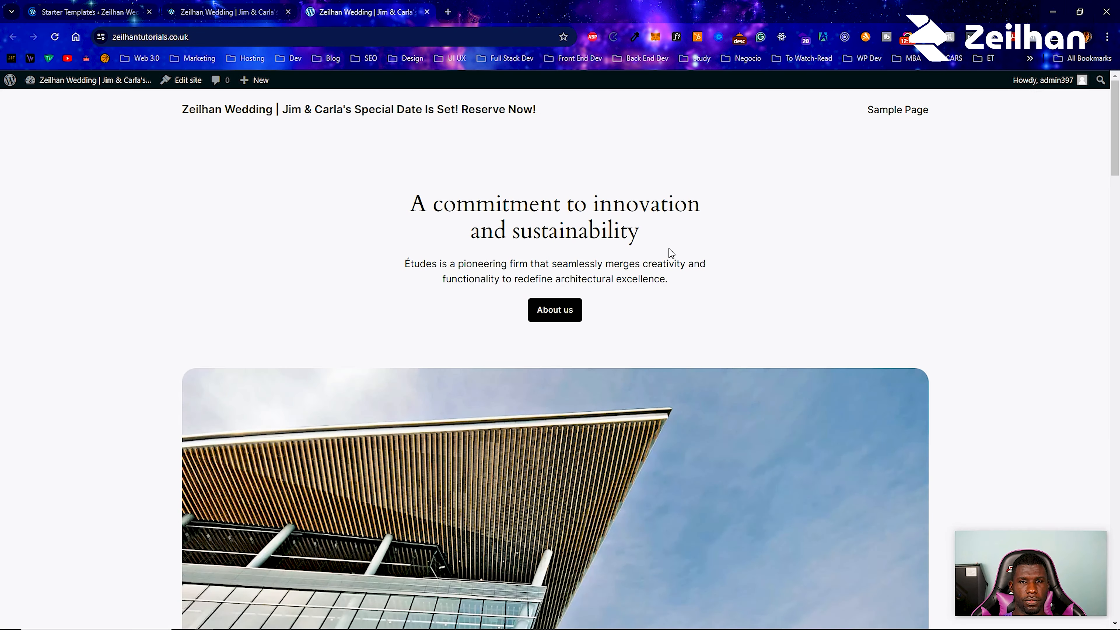
pyautogui.scroll(-15, 593, 242)
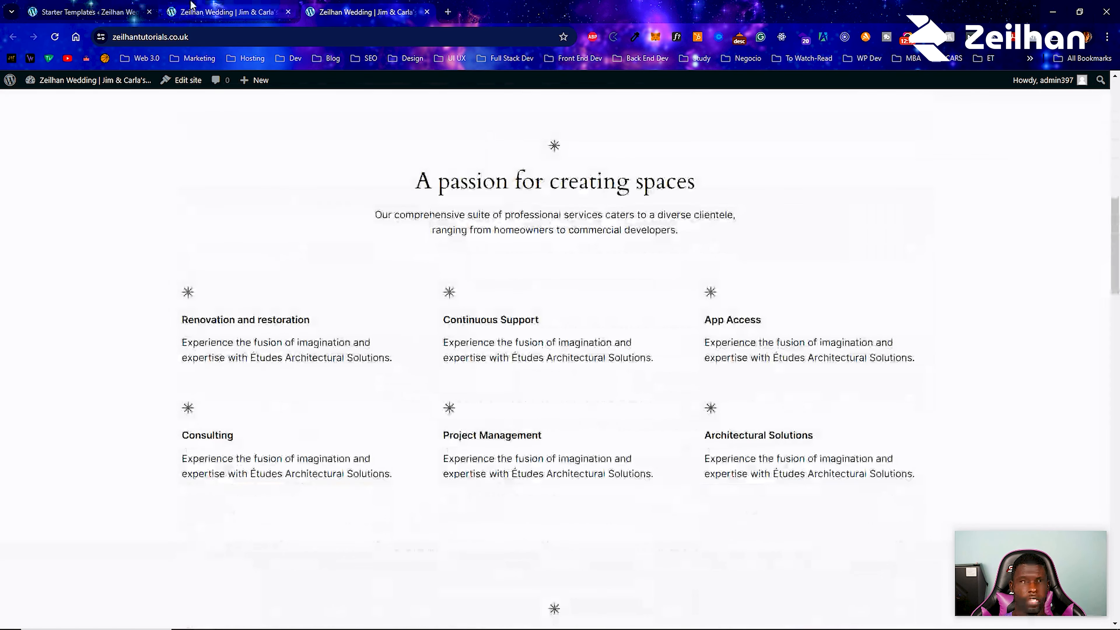
pyautogui.click(191, 5)
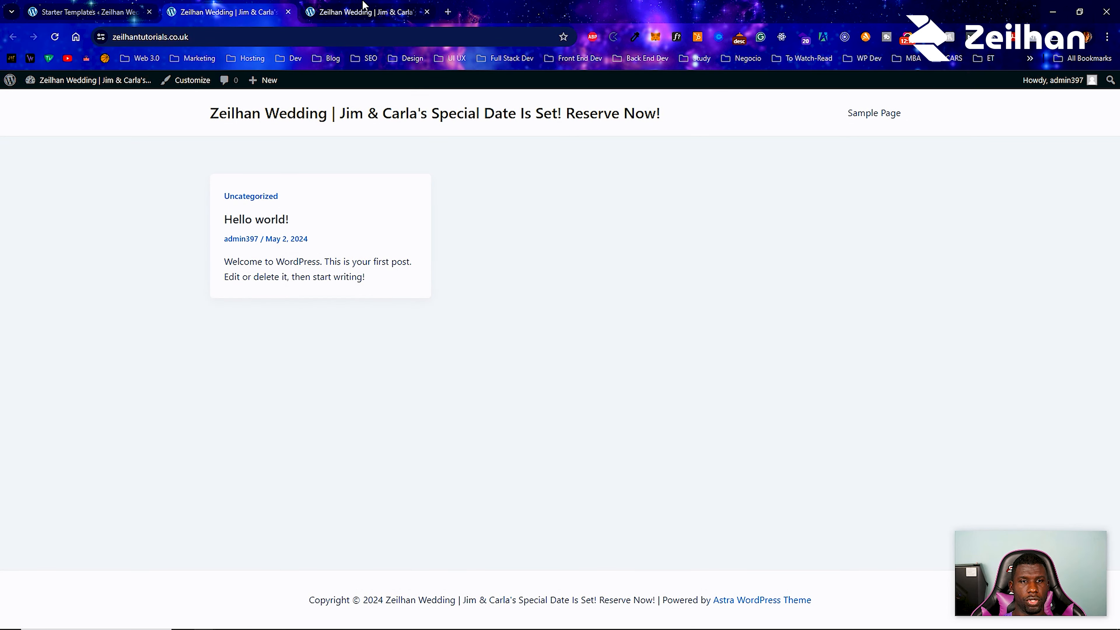
# Step: Look over the homepage with the previous theme in the other site tab, and return to the Starter Templates page
pyautogui.click(366, 12)
pyautogui.scroll(-10, 426, 271)
pyautogui.scroll(15, 421, 278)
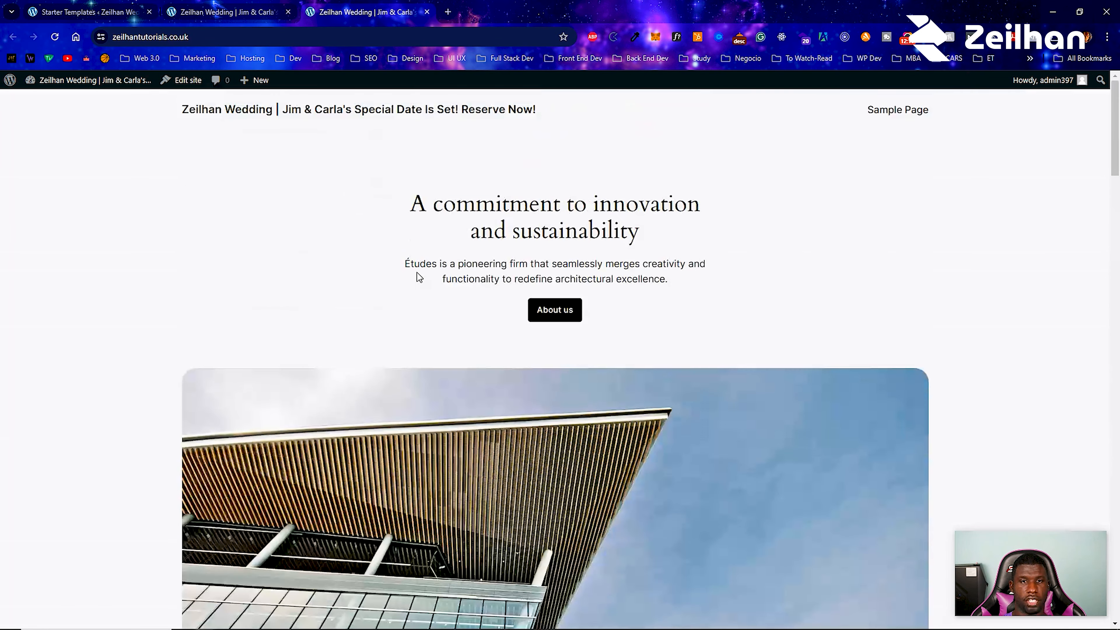
pyautogui.click(199, 6)
pyautogui.click(76, 6)
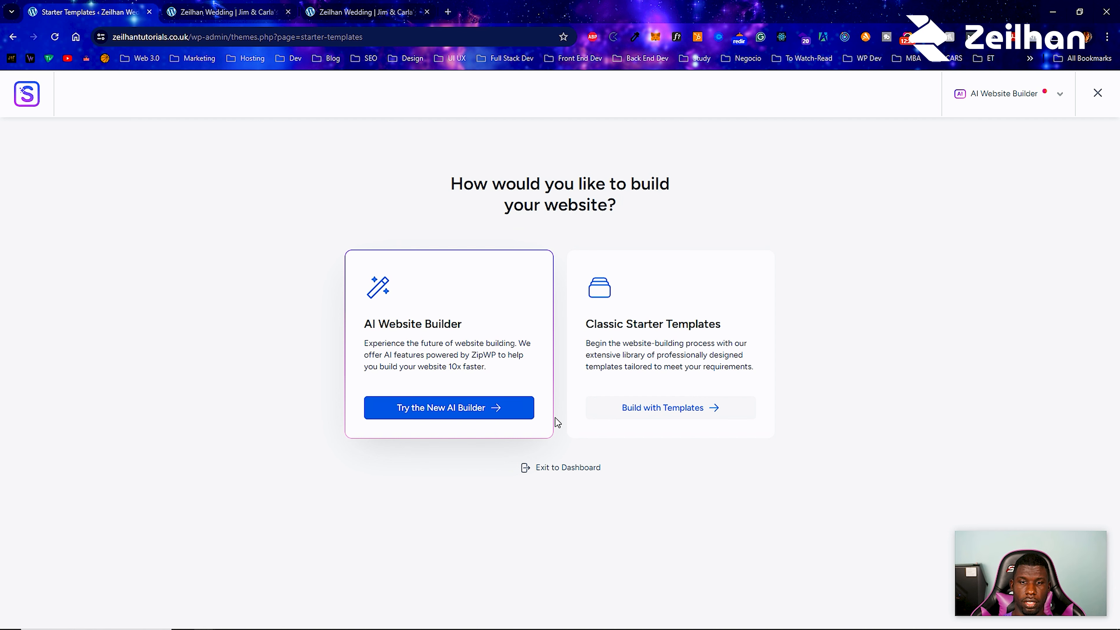
# Step: Choose to build with Classic Starter Templates, dismissing the AI builder offer, and filter the library to the Wedding templates under Community events
pyautogui.click(690, 416)
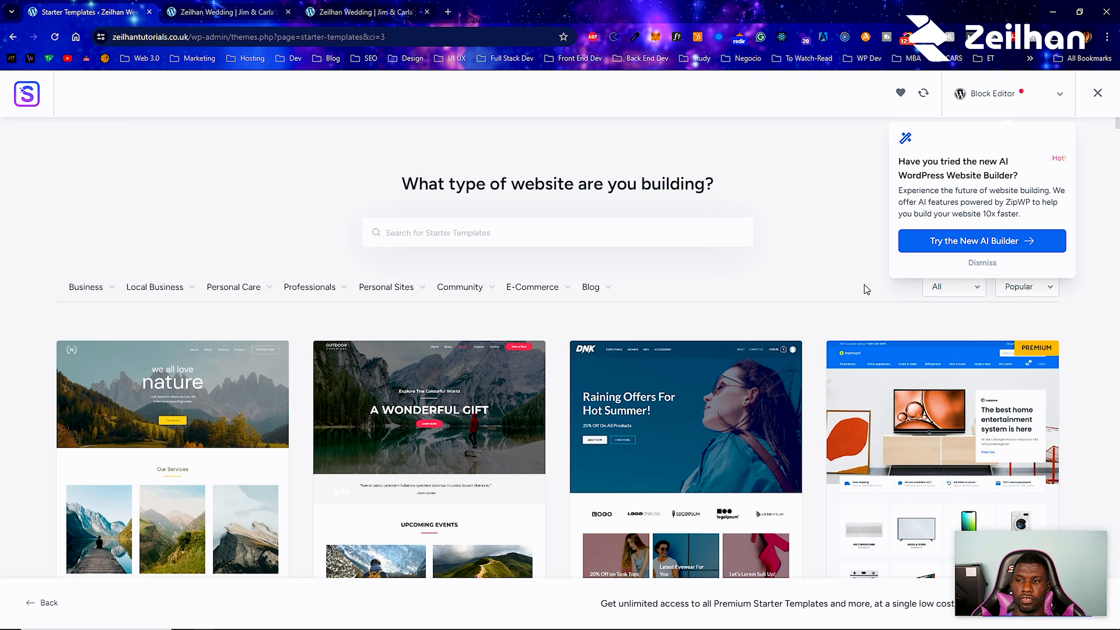
pyautogui.click(982, 263)
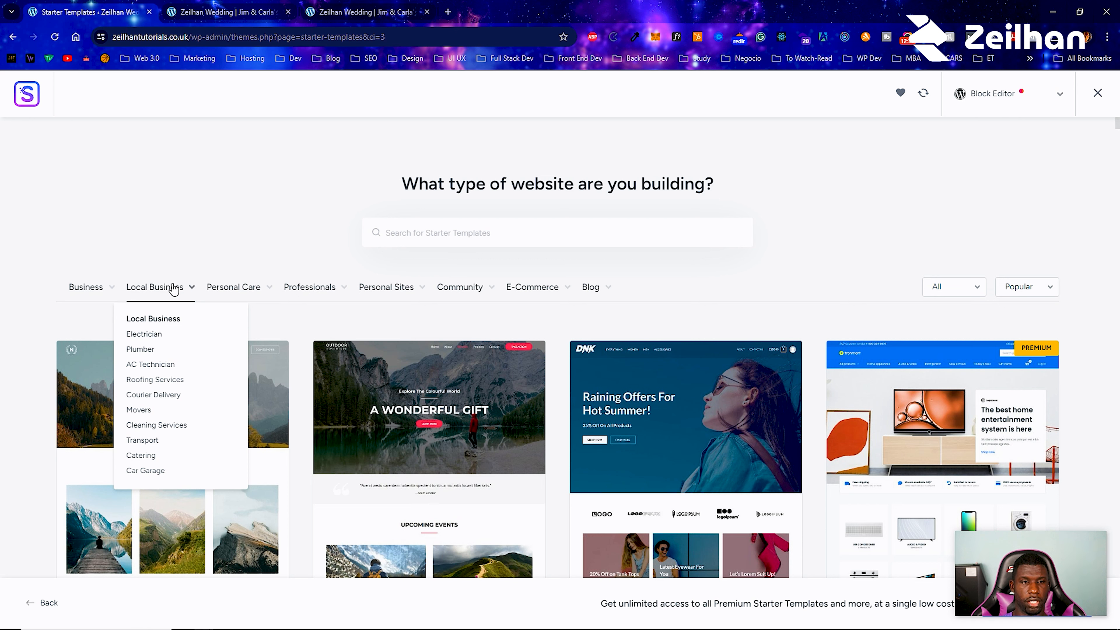
pyautogui.moveTo(597, 291)
pyautogui.moveTo(472, 290)
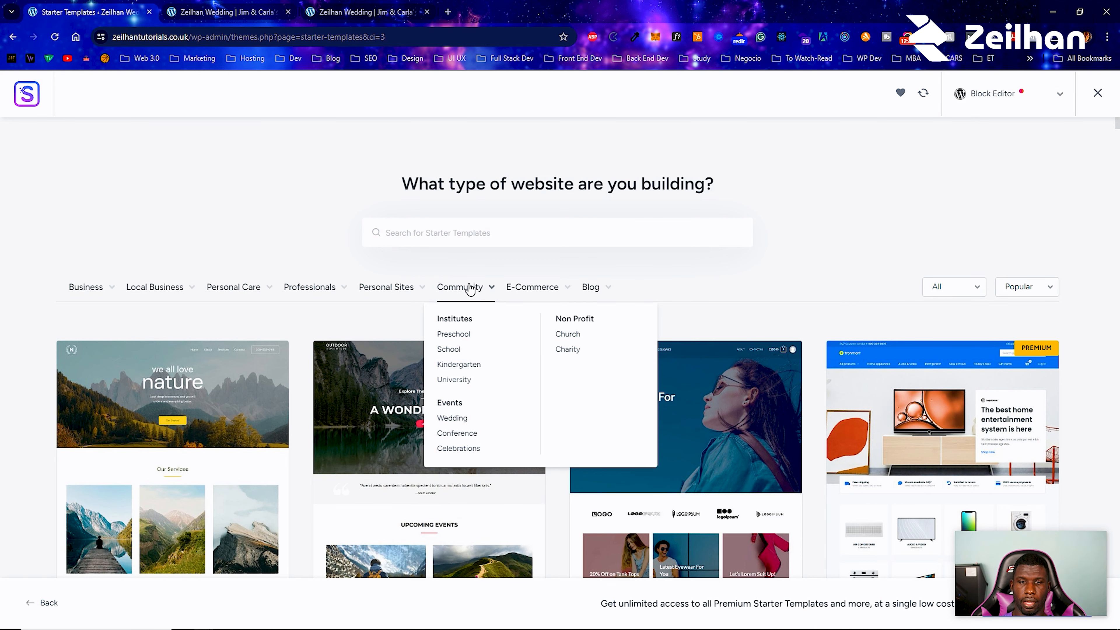
pyautogui.click(453, 418)
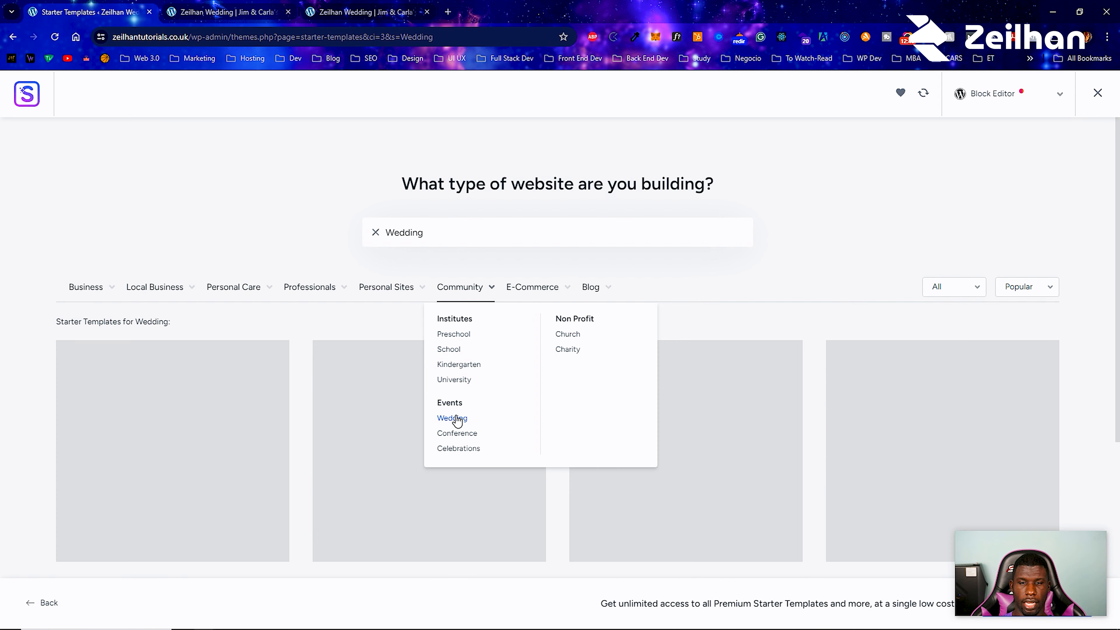
pyautogui.moveTo(616, 294)
pyautogui.scroll(-3, 740, 213)
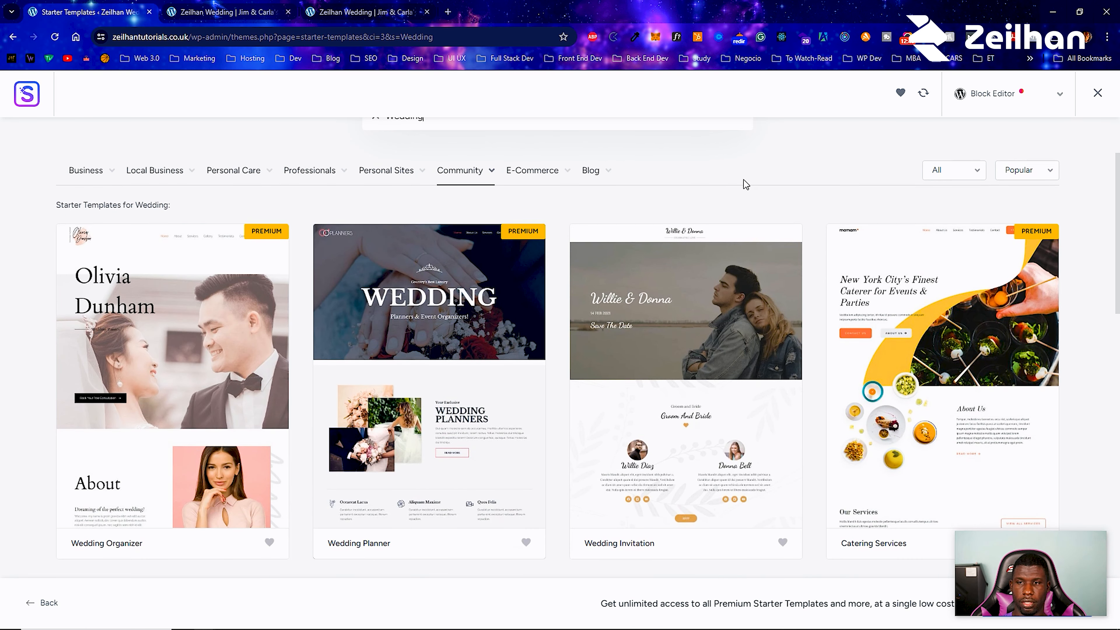
pyautogui.scroll(-2, 728, 281)
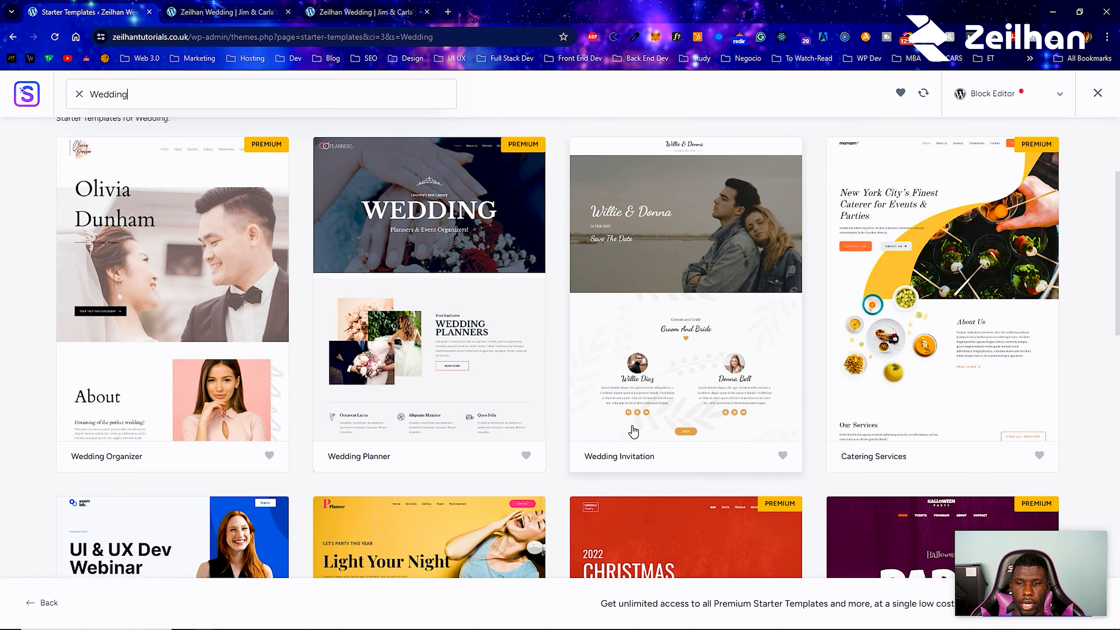
# Step: Switch the template library to the Elementor page builder and open the free Wedding Invitation template from the Wedding category
pyautogui.click(677, 302)
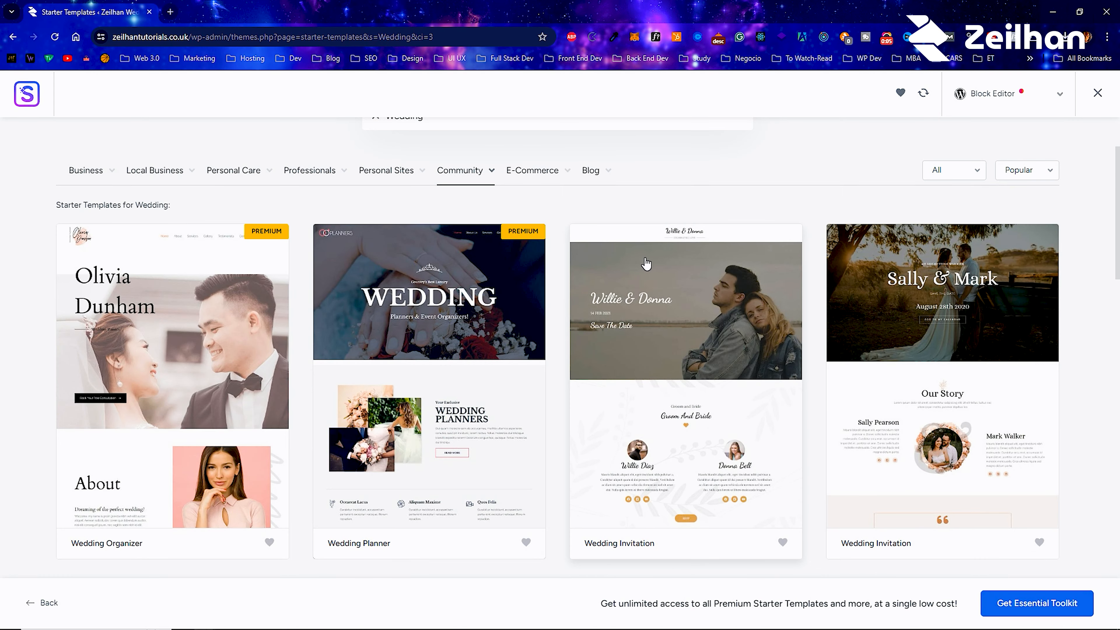
pyautogui.click(1007, 106)
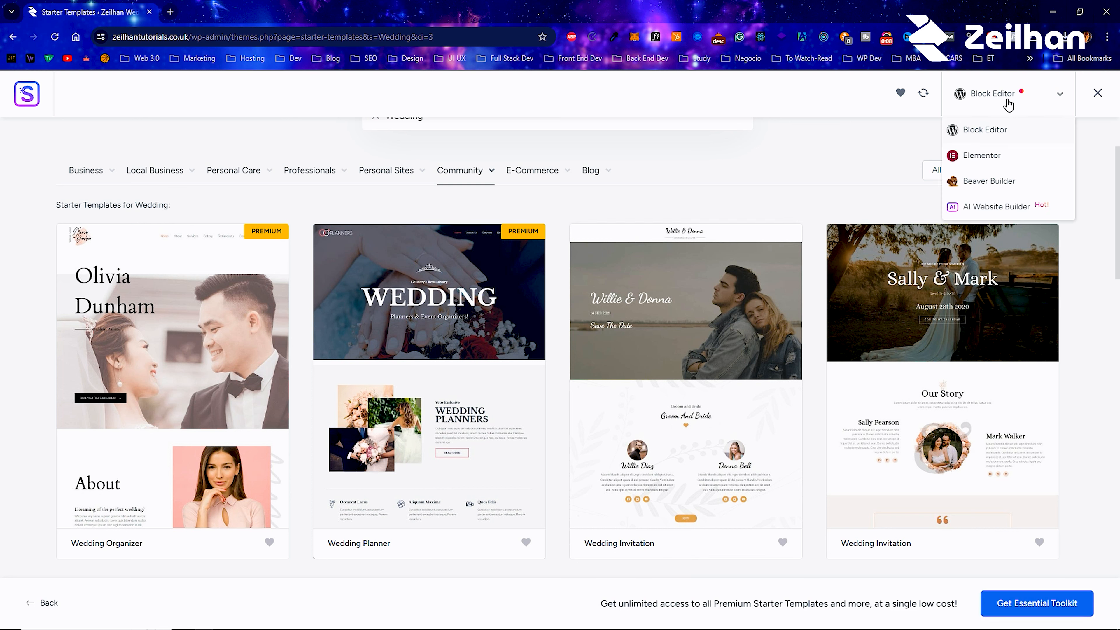
pyautogui.click(987, 159)
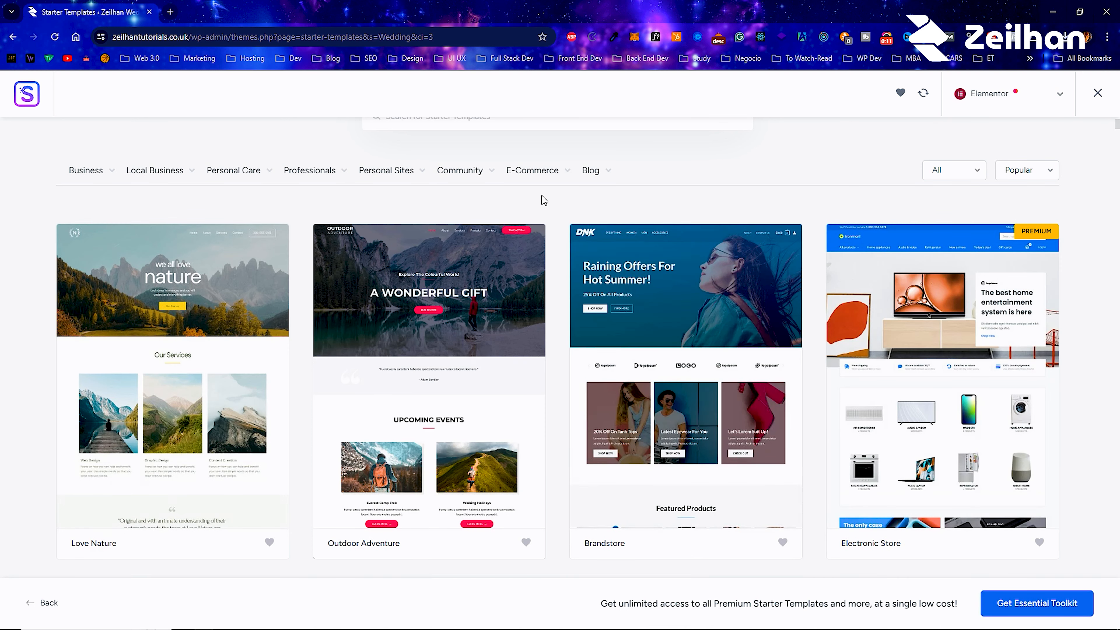
pyautogui.moveTo(457, 179)
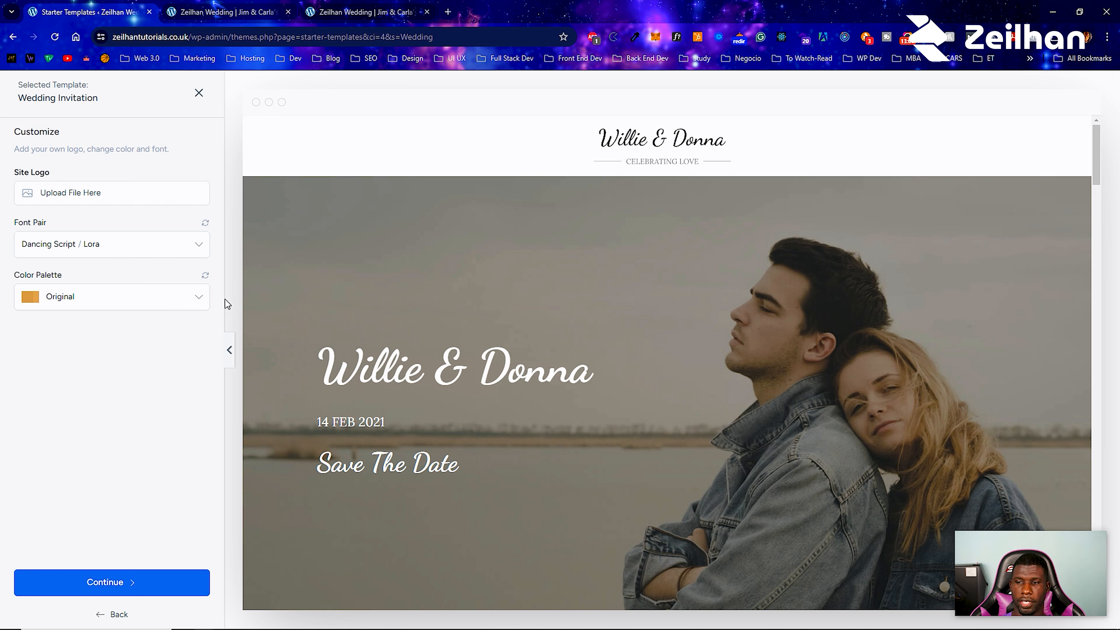
# Step: Look through the Wedding Invitation preview and upload the Zeilhan site logo with a width of 137 px
pyautogui.scroll(-5, 712, 319)
pyautogui.scroll(-8, 713, 321)
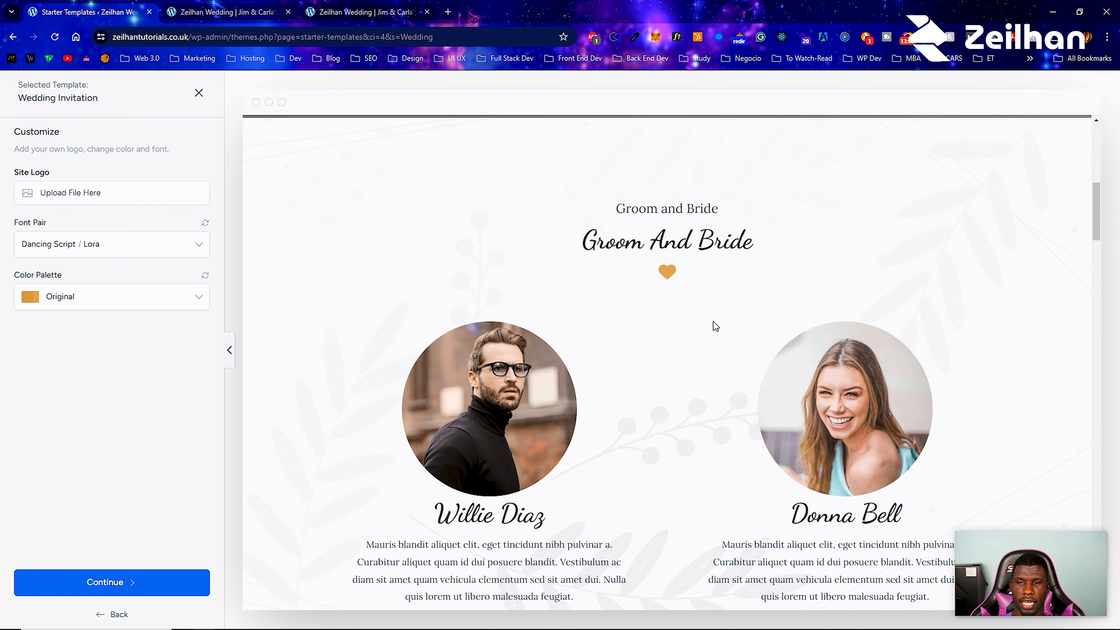
pyautogui.scroll(4, 712, 322)
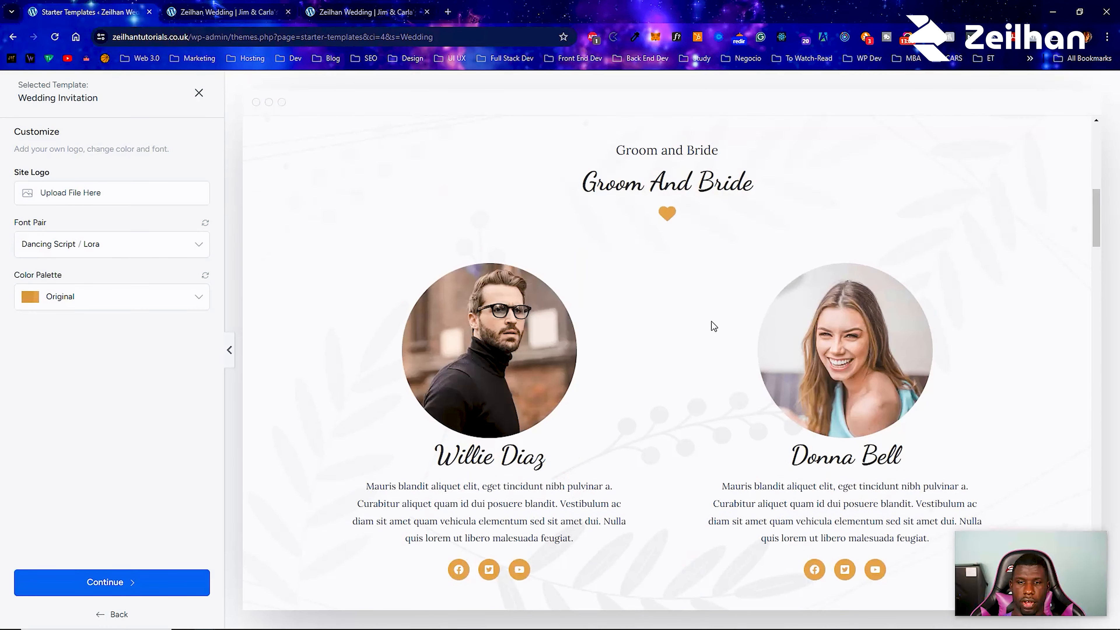
pyautogui.scroll(-8, 713, 325)
pyautogui.click(112, 193)
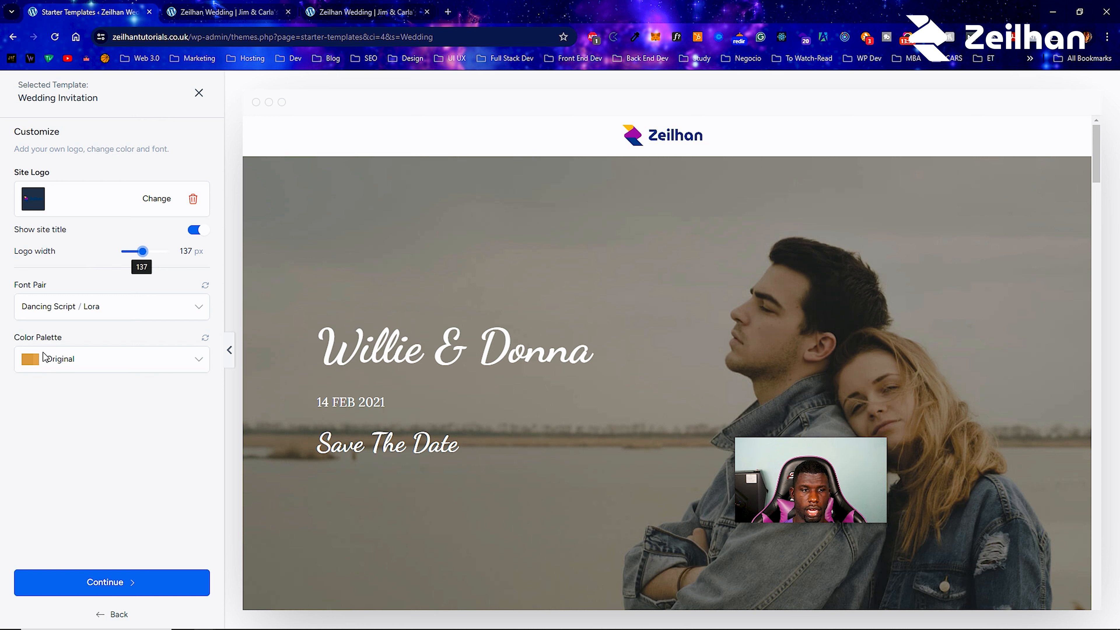
# Step: Try the Style 6 color palette on the Wedding Invitation template and check it in the preview
pyautogui.click(63, 365)
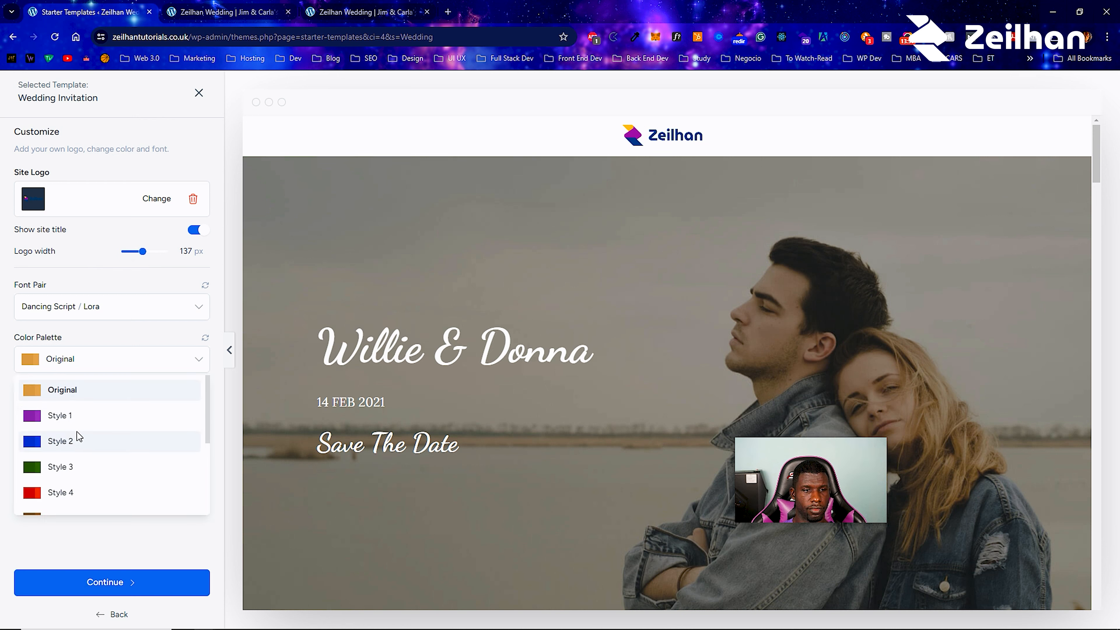
pyautogui.scroll(-5, 582, 370)
pyautogui.scroll(-8, 583, 370)
pyautogui.scroll(-3, 85, 404)
pyautogui.click(83, 404)
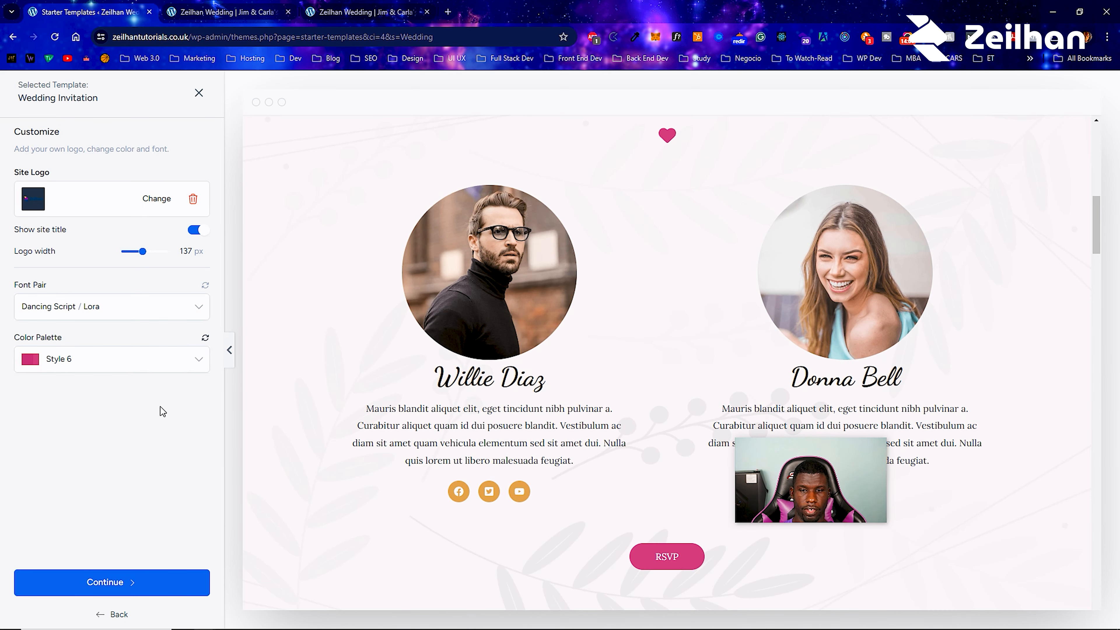
pyautogui.scroll(2, 516, 391)
pyautogui.scroll(5, 515, 392)
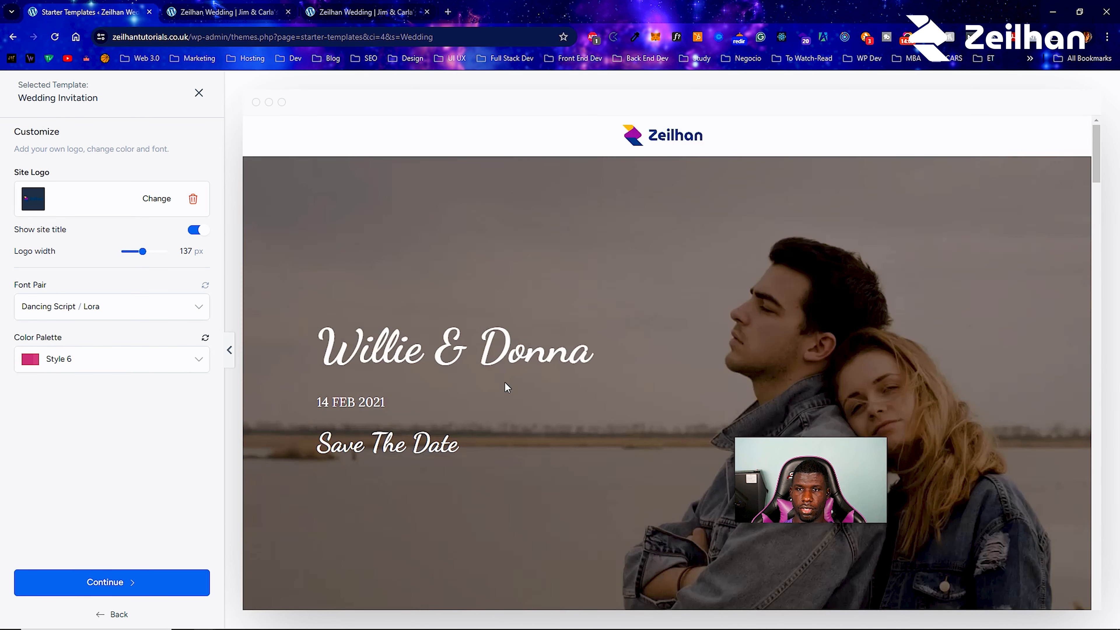
# Step: Try the Style 5, Style 10 and Style 9 color palettes in turn on the template preview
pyautogui.click(99, 359)
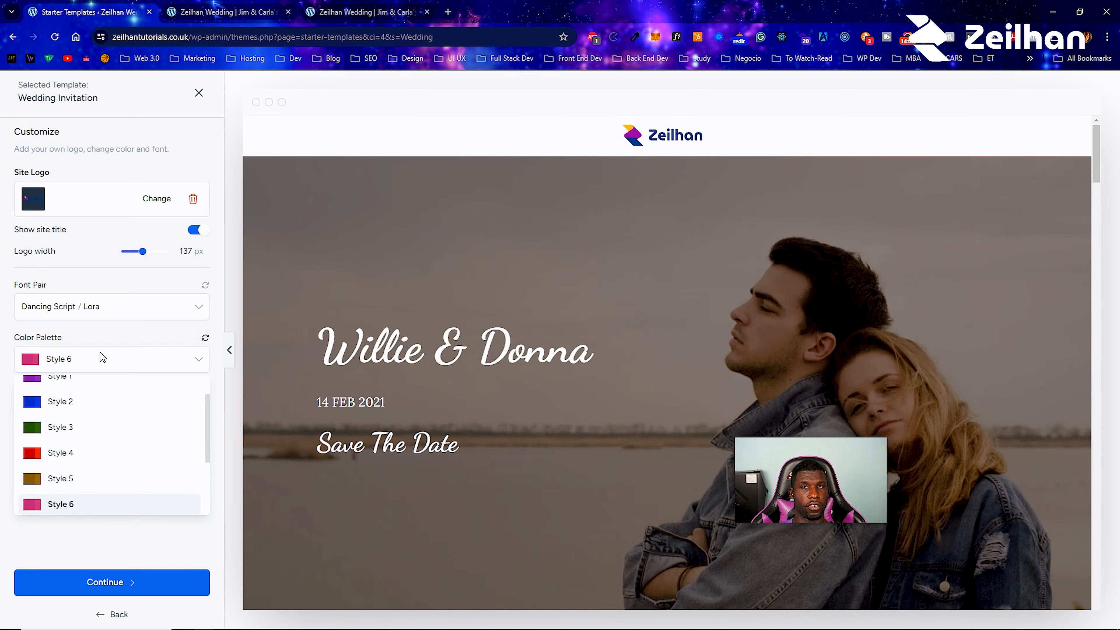
pyautogui.click(60, 478)
pyautogui.click(123, 359)
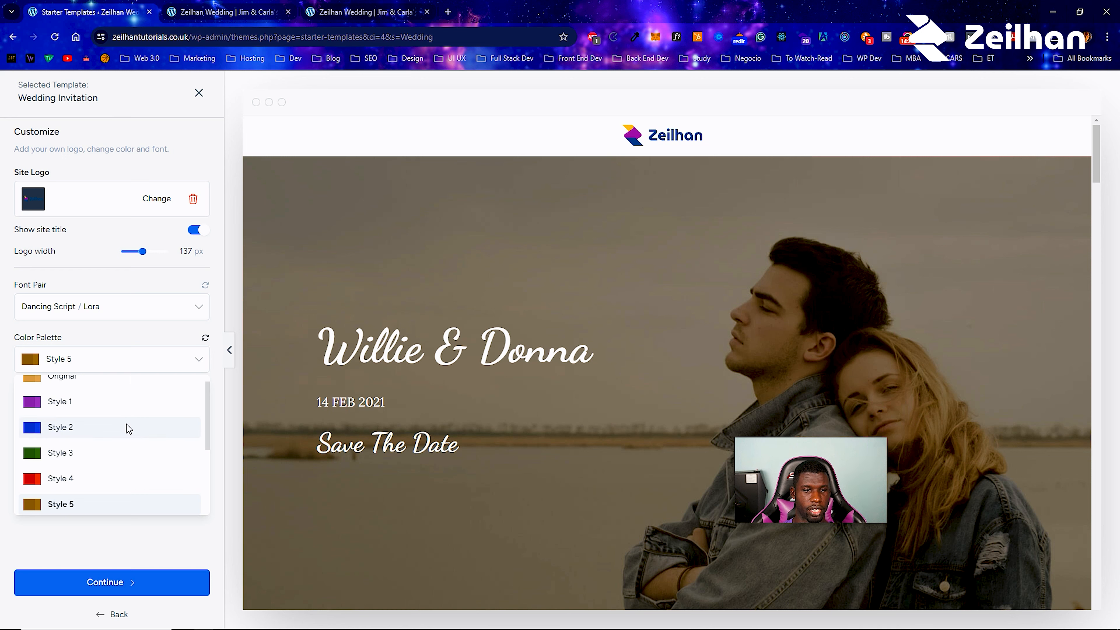
pyautogui.scroll(-3, 125, 431)
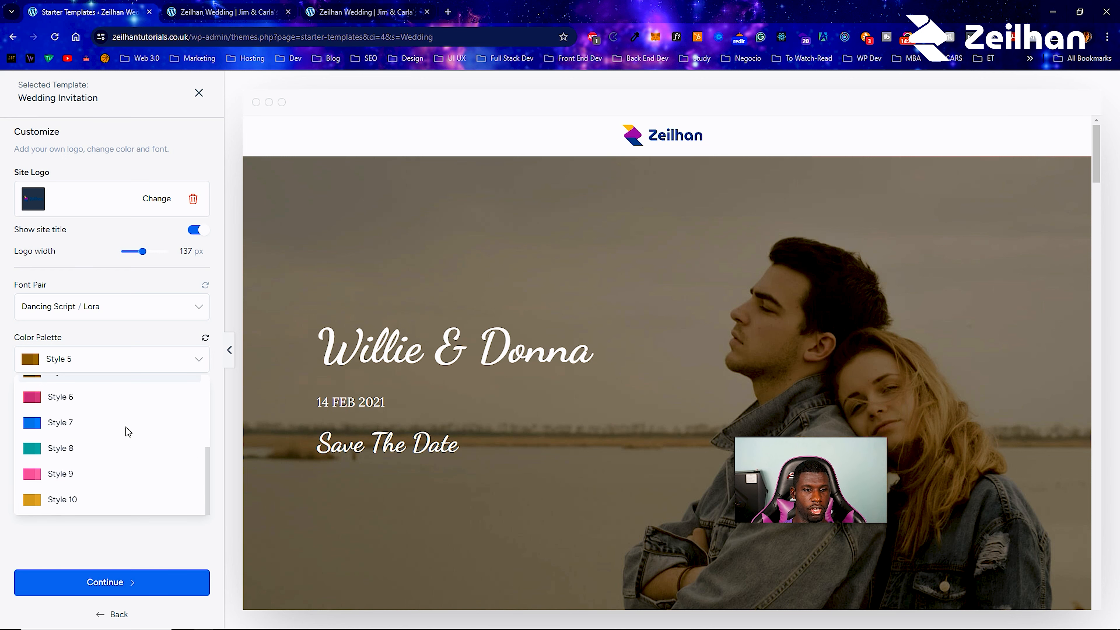
pyautogui.click(98, 501)
pyautogui.click(127, 367)
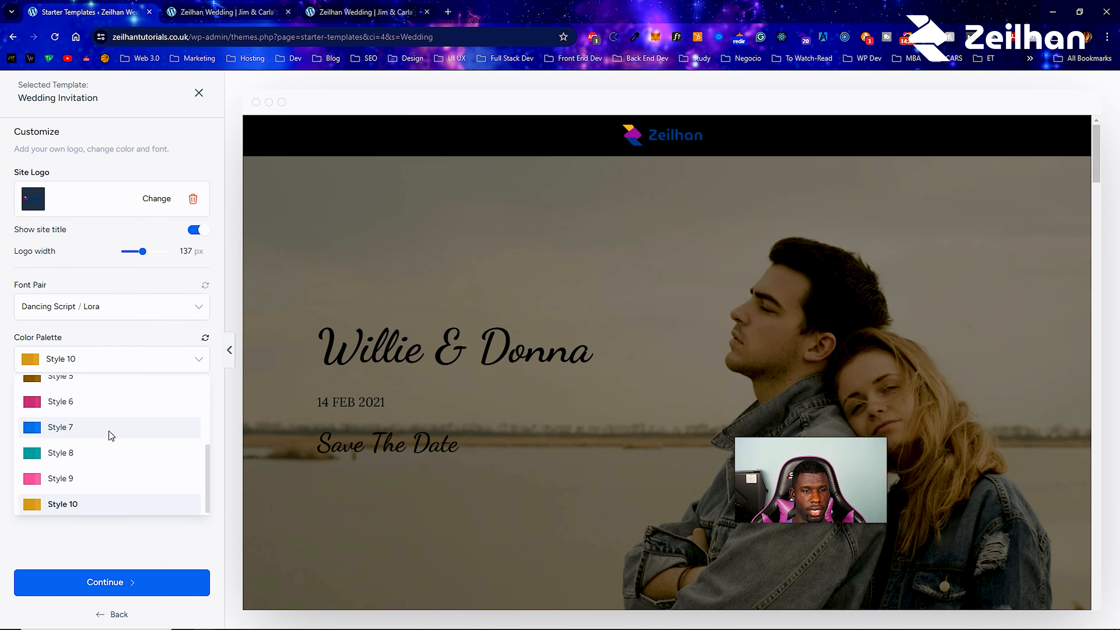
pyautogui.scroll(2, 92, 469)
pyautogui.scroll(-2, 91, 469)
pyautogui.click(91, 472)
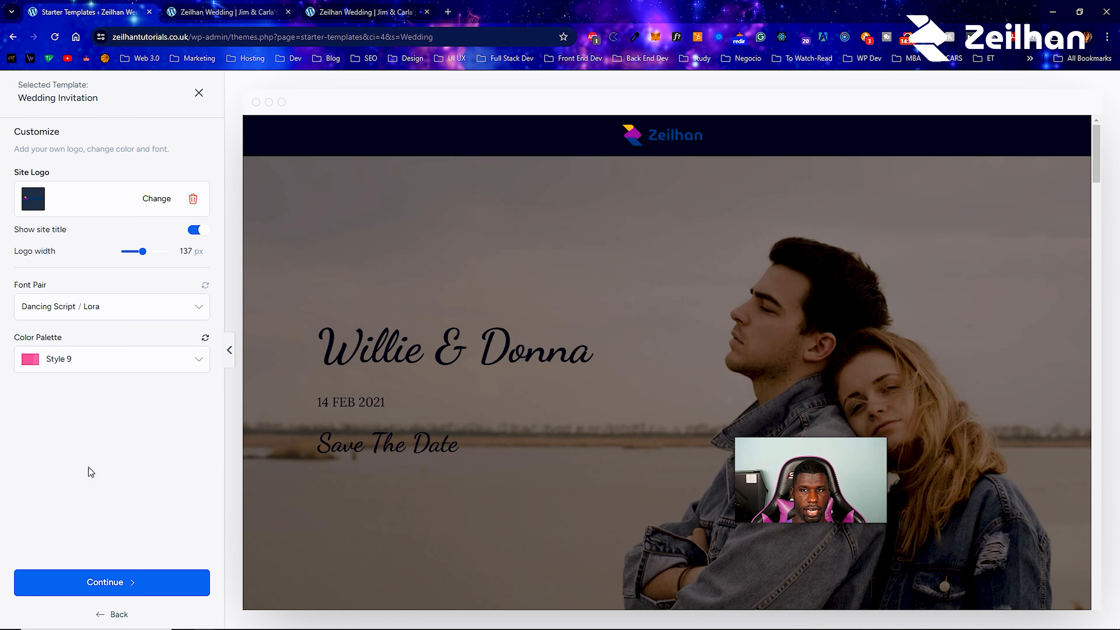
pyautogui.scroll(-5, 405, 342)
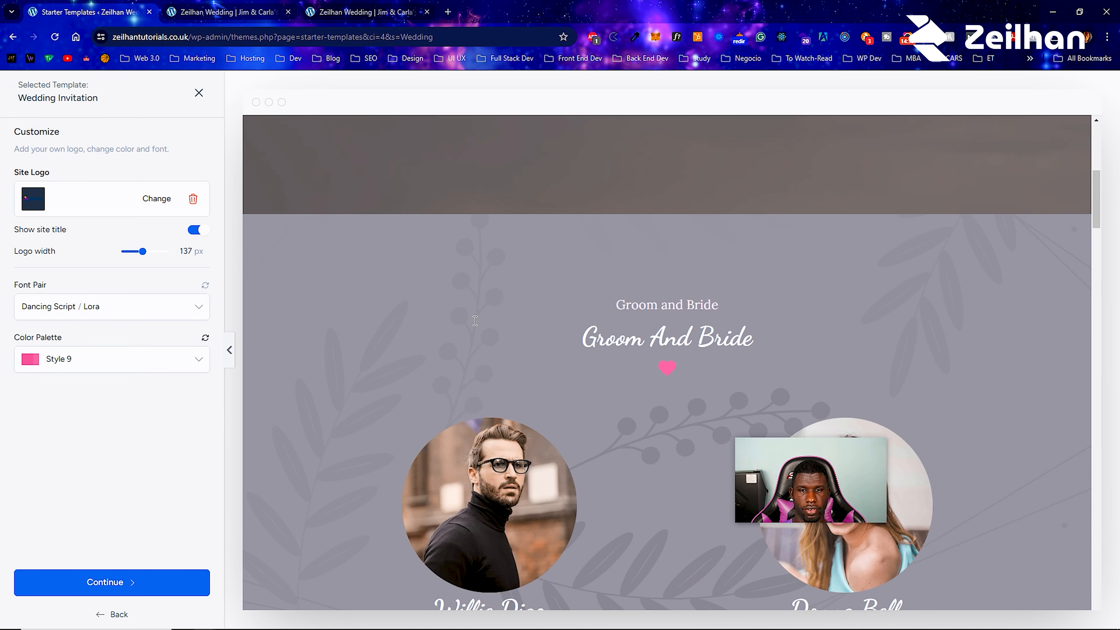
# Step: Set the template's color palette to Style 5, check it in the preview, and continue to the feature selection
pyautogui.click(148, 360)
pyautogui.scroll(2, 124, 441)
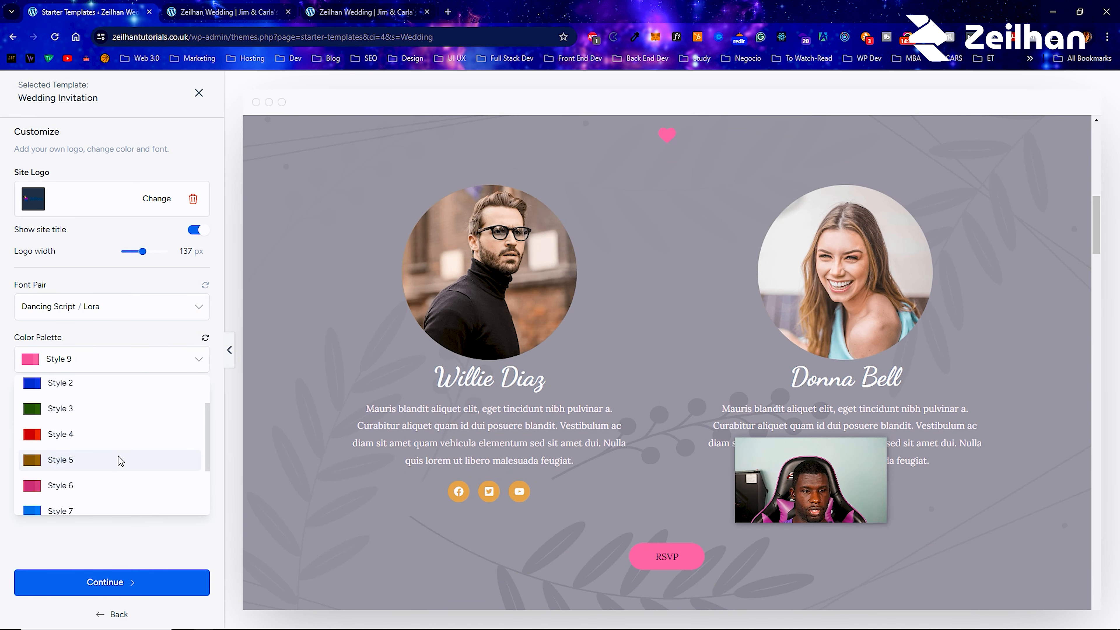
pyautogui.click(117, 458)
pyautogui.scroll(-5, 593, 336)
pyautogui.scroll(-10, 594, 336)
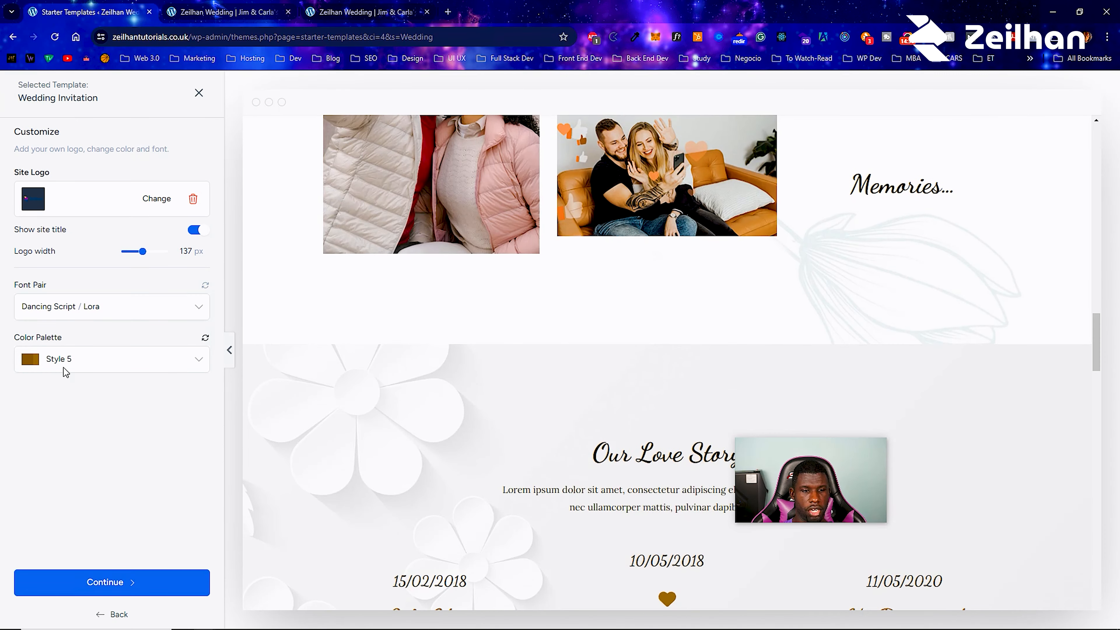
pyautogui.click(94, 587)
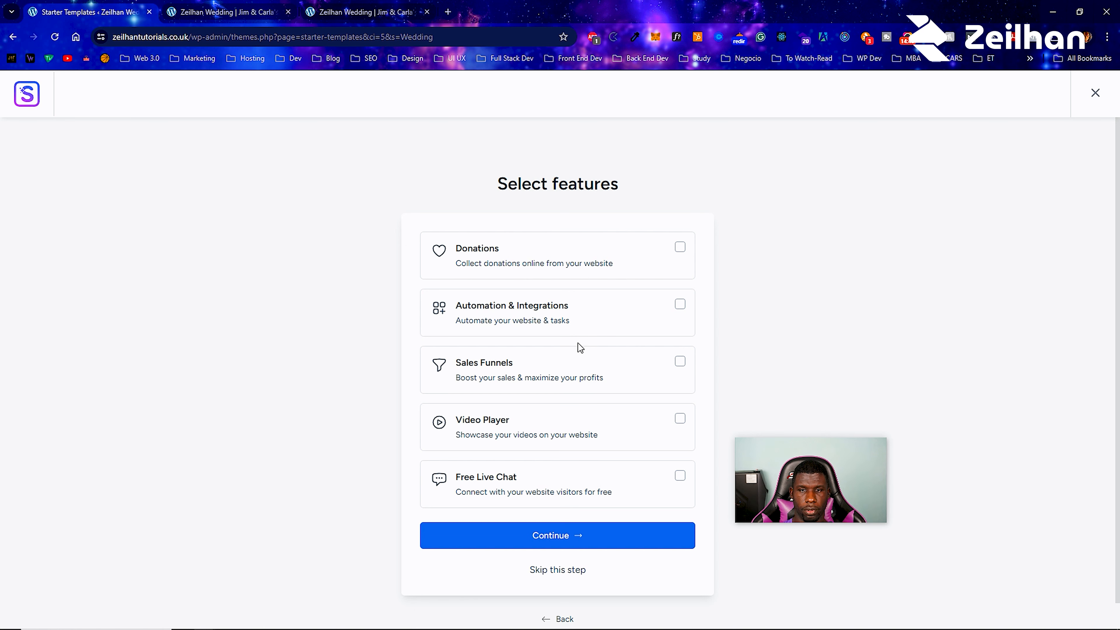
# Step: Continue without extra features, complete the form with name, e-mail, Expert and My Client, and submit it to build the website
pyautogui.click(600, 540)
pyautogui.click(486, 285)
pyautogui.click(483, 305)
pyautogui.click(535, 318)
pyautogui.click(494, 364)
pyautogui.click(598, 319)
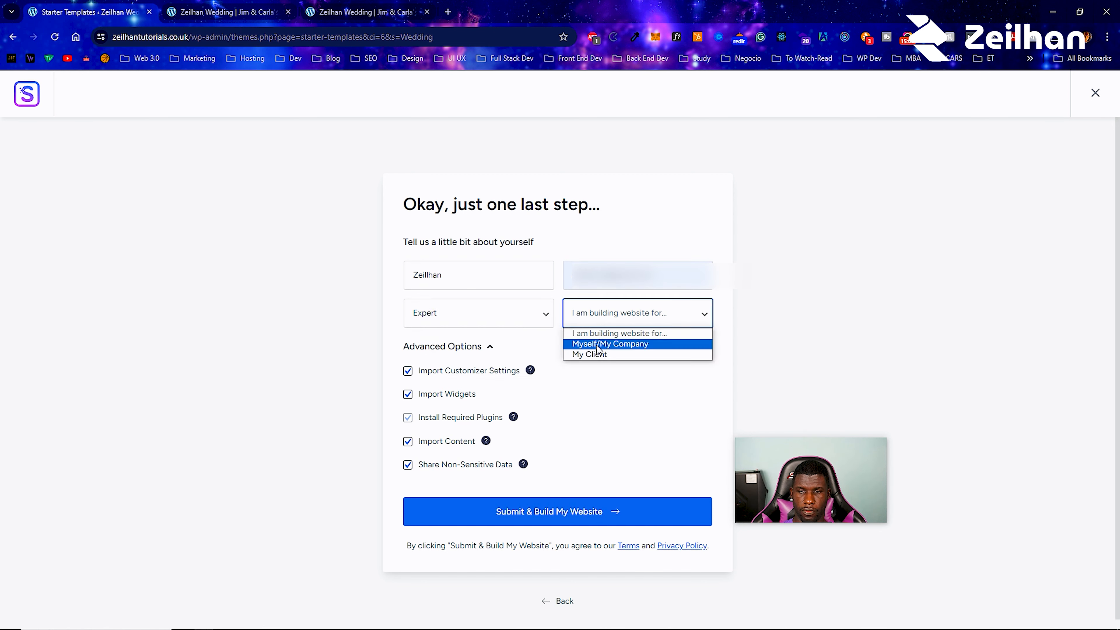
pyautogui.click(597, 355)
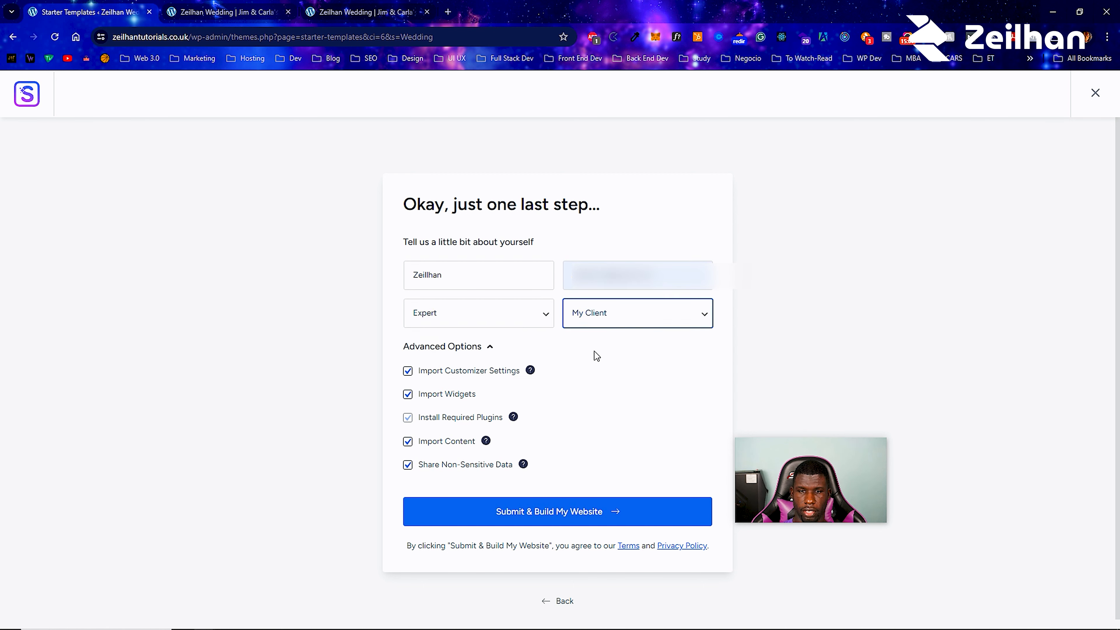
pyautogui.click(546, 520)
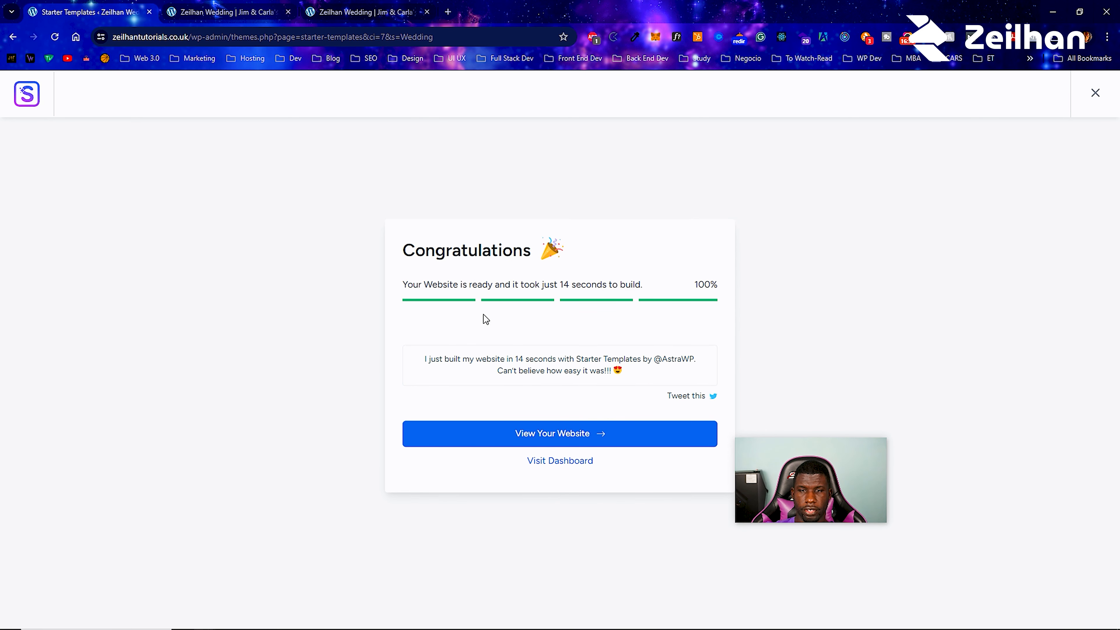
# Step: Open the built website in a new tab, look through its homepage, and compare it with the previous theme's homepage tab
pyautogui.rightClick(527, 434)
pyautogui.press('Escape')
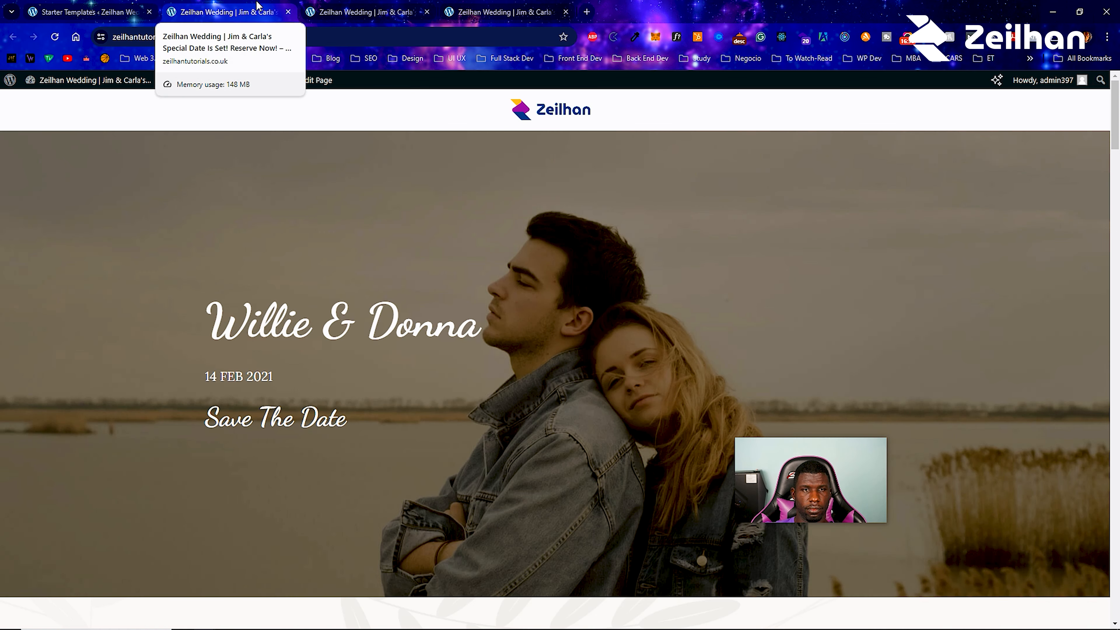
pyautogui.scroll(-10, 329, 207)
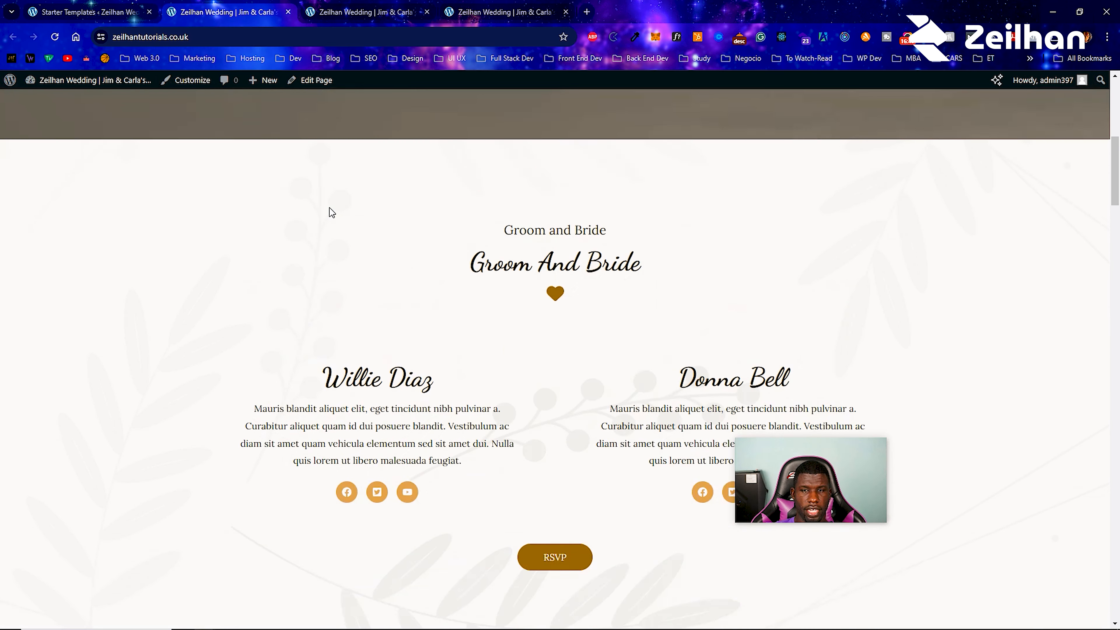
pyautogui.scroll(8, 329, 206)
pyautogui.scroll(-10, 329, 207)
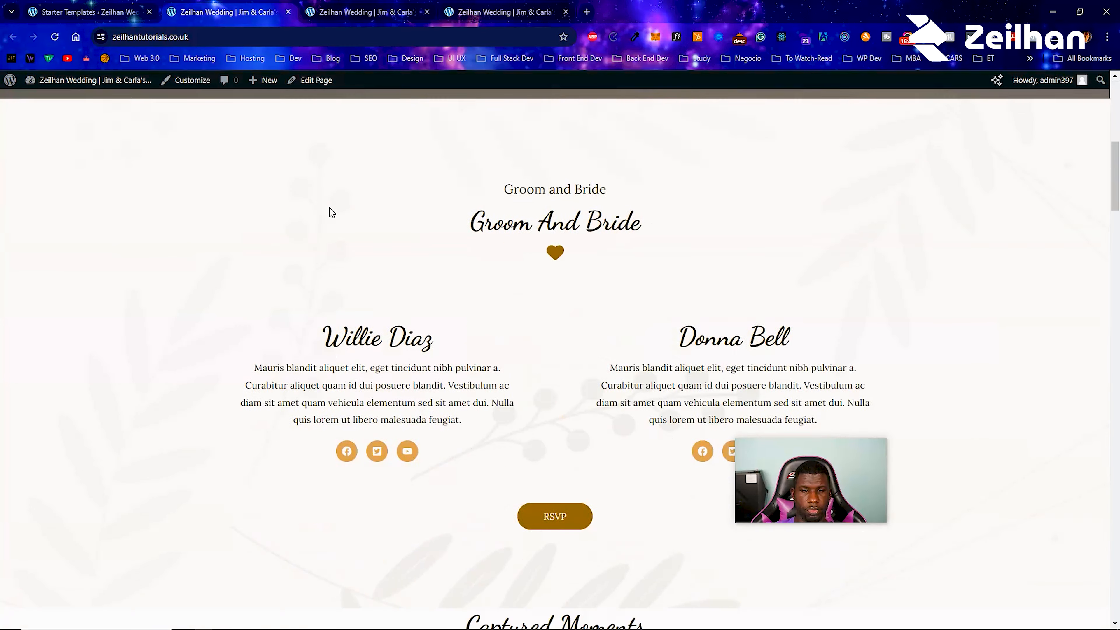
pyautogui.scroll(-10, 331, 212)
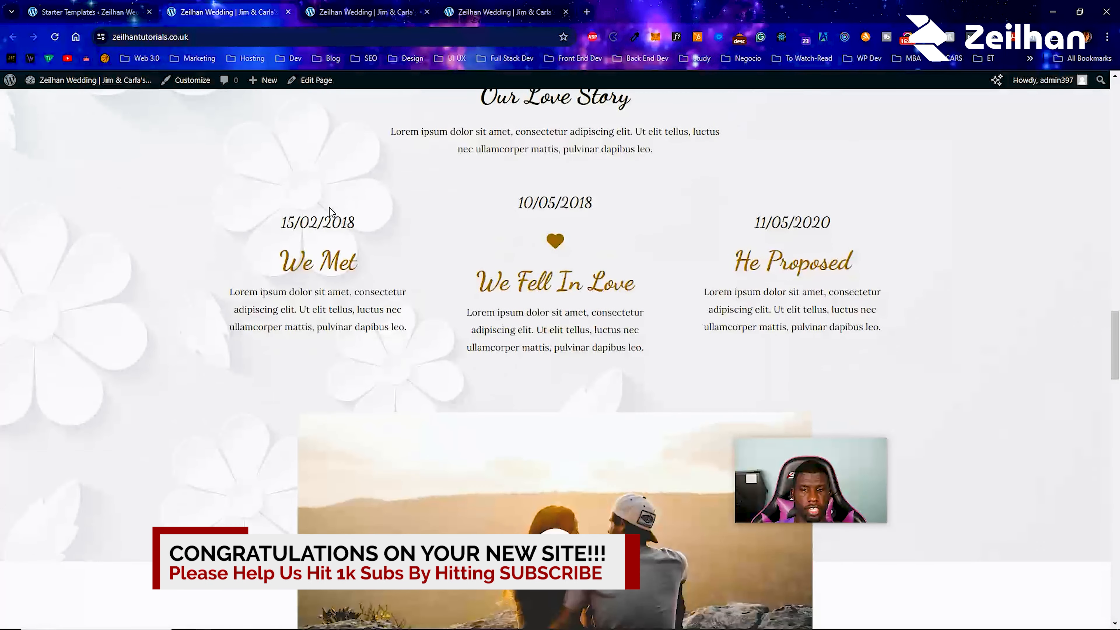
pyautogui.scroll(-8, 331, 212)
pyautogui.click(502, 12)
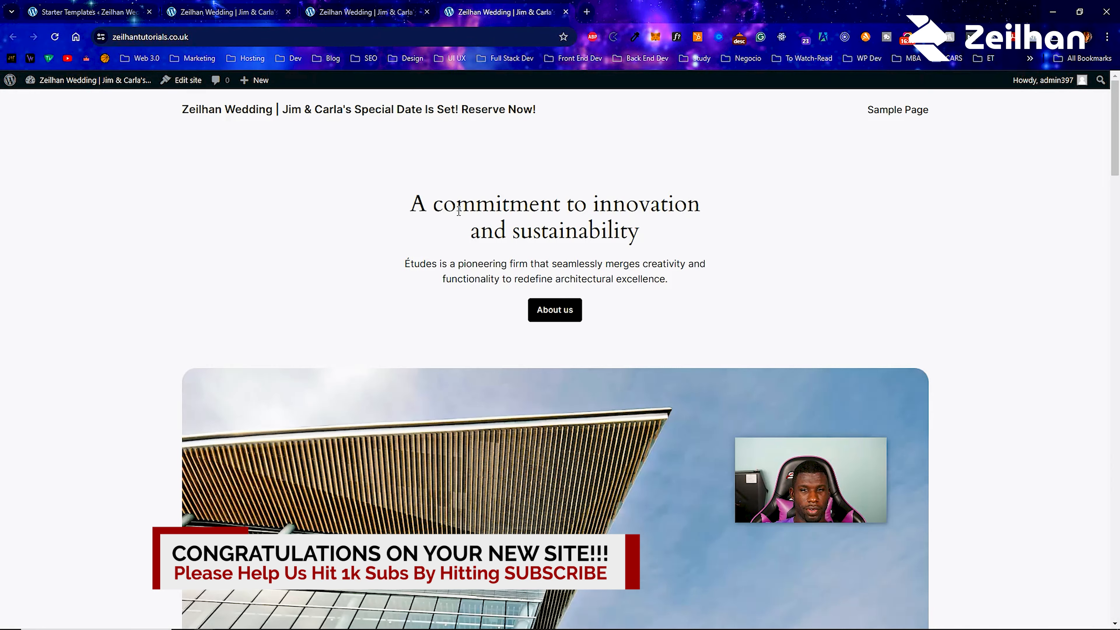
# Step: Look over the original default theme's homepage and close both outdated homepage tabs
pyautogui.scroll(-6, 449, 243)
pyautogui.scroll(-4, 449, 243)
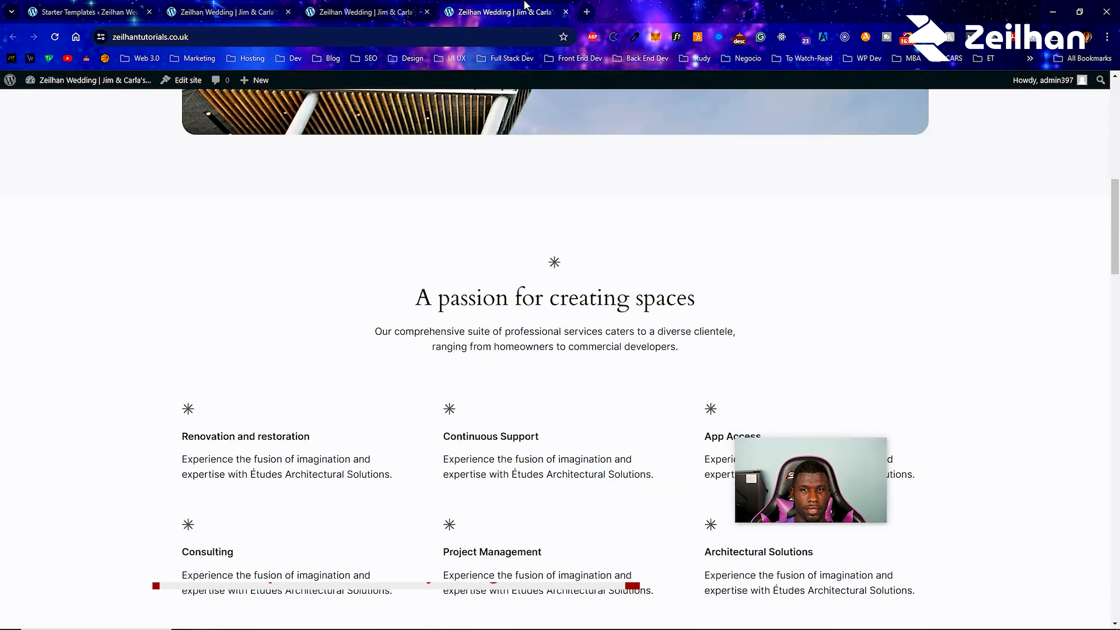
pyautogui.click(566, 11)
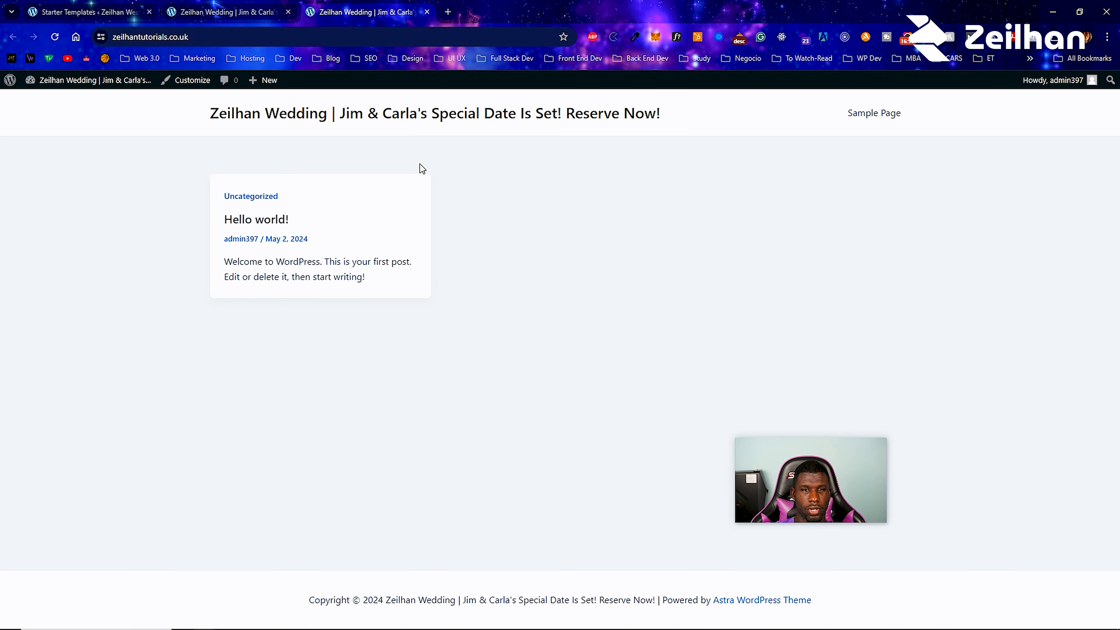
pyautogui.click(427, 13)
# Step: Copy the site address zeilhantutorials.co.uk and look over the new wedding homepage's gallery, couple and hero sections
pyautogui.scroll(10, 449, 201)
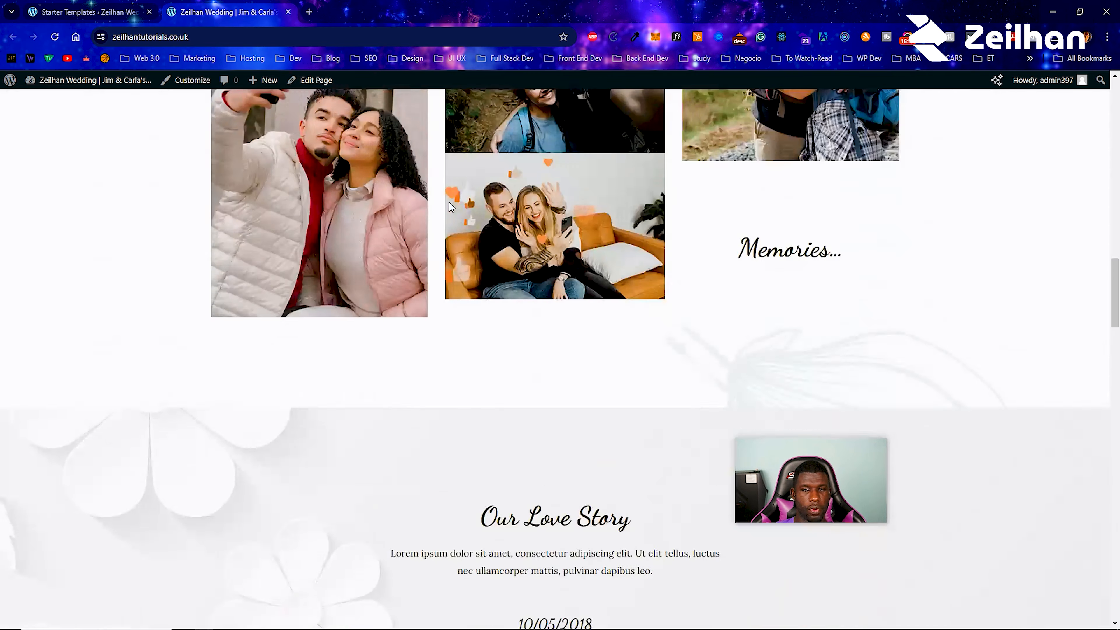
pyautogui.scroll(15, 449, 203)
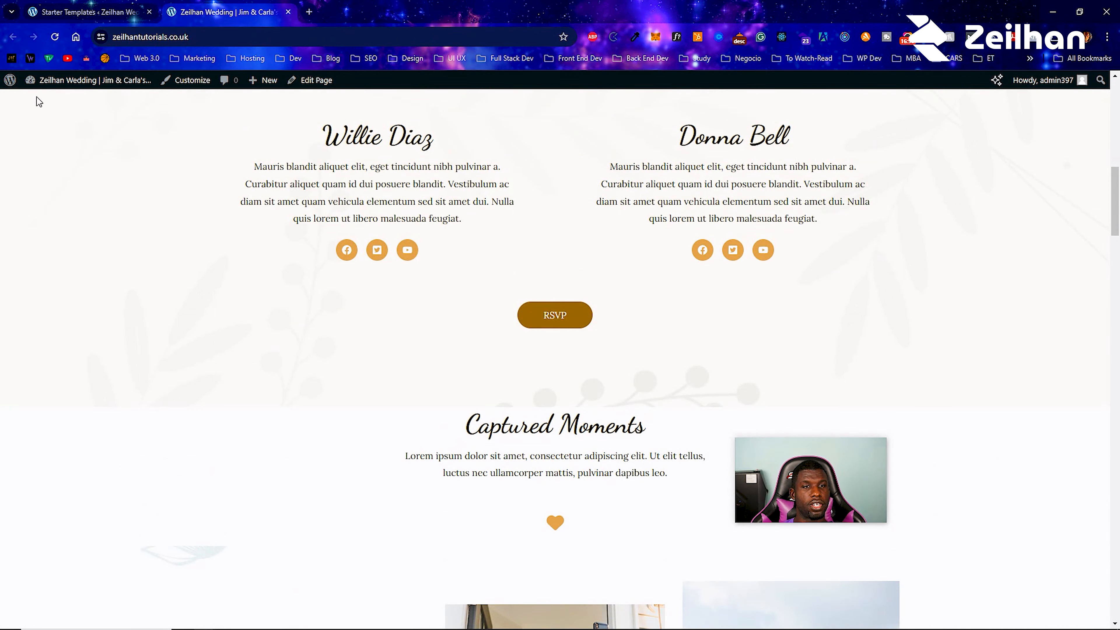
pyautogui.click(132, 37)
pyautogui.rightClick(135, 37)
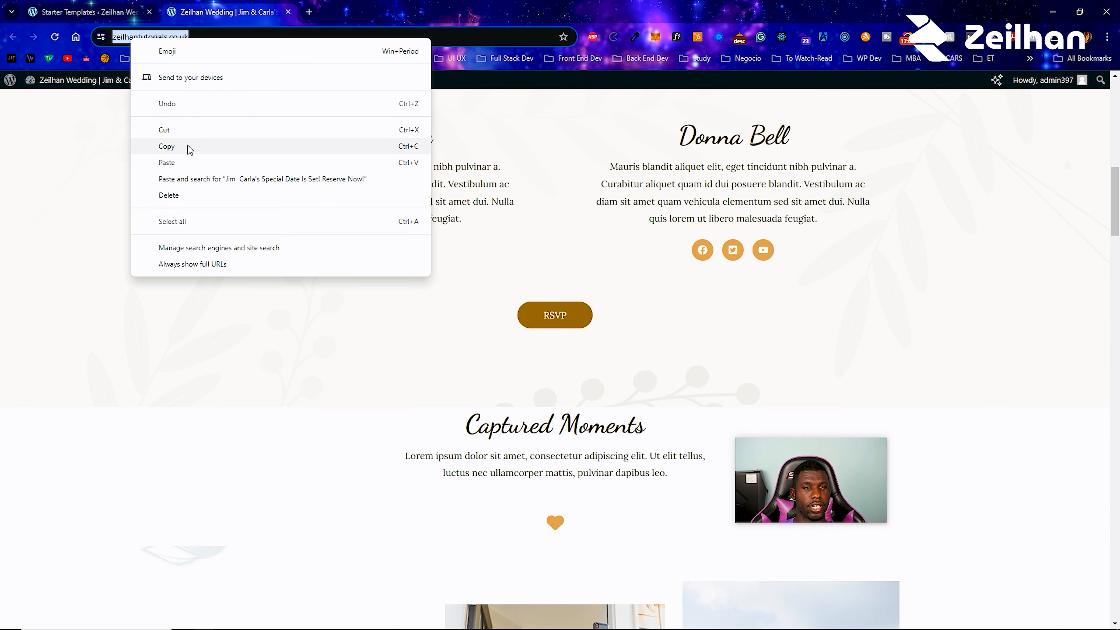
pyautogui.click(166, 146)
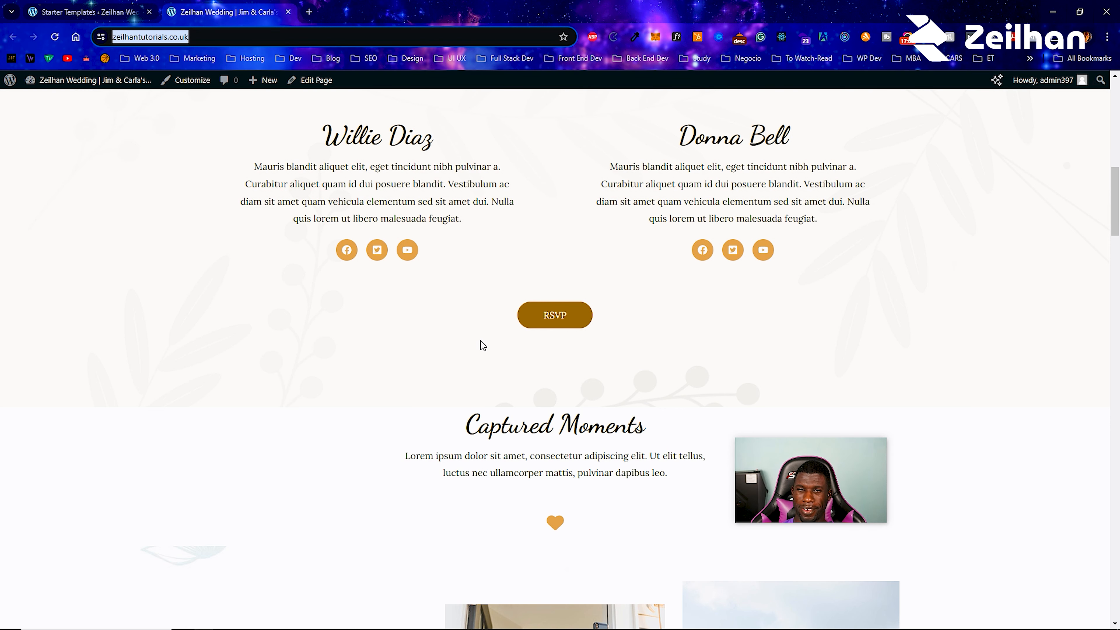
pyautogui.scroll(10, 483, 346)
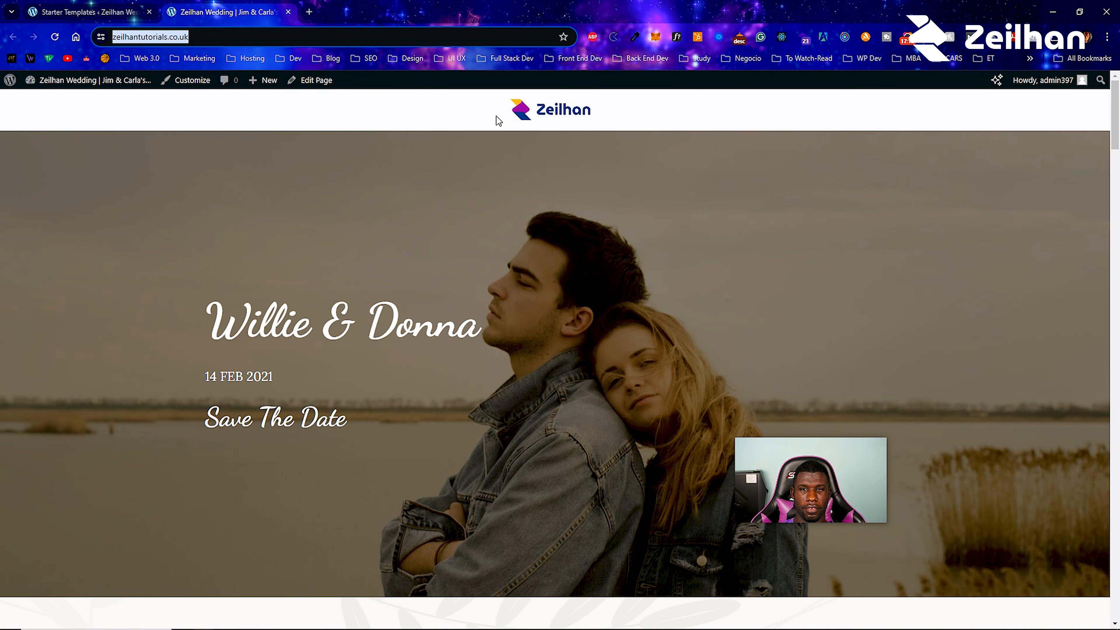
pyautogui.scroll(-5, 590, 289)
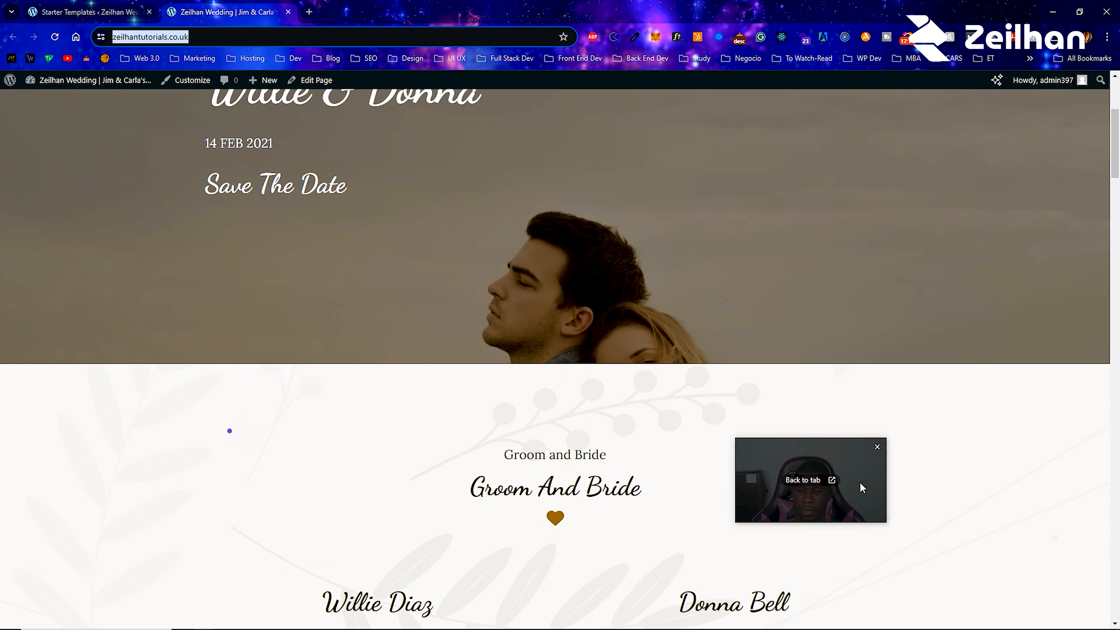
pyautogui.scroll(5, 375, 308)
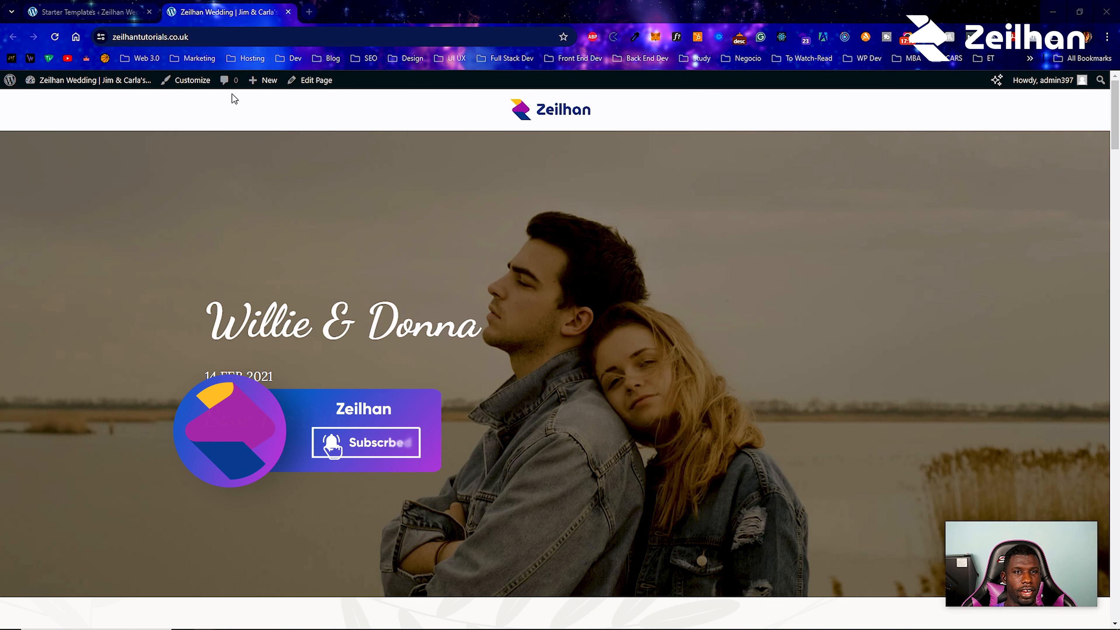
# Step: Close the homepage tab and exit the completed Starter Templates wizard to the WordPress dashboard
pyautogui.click(288, 12)
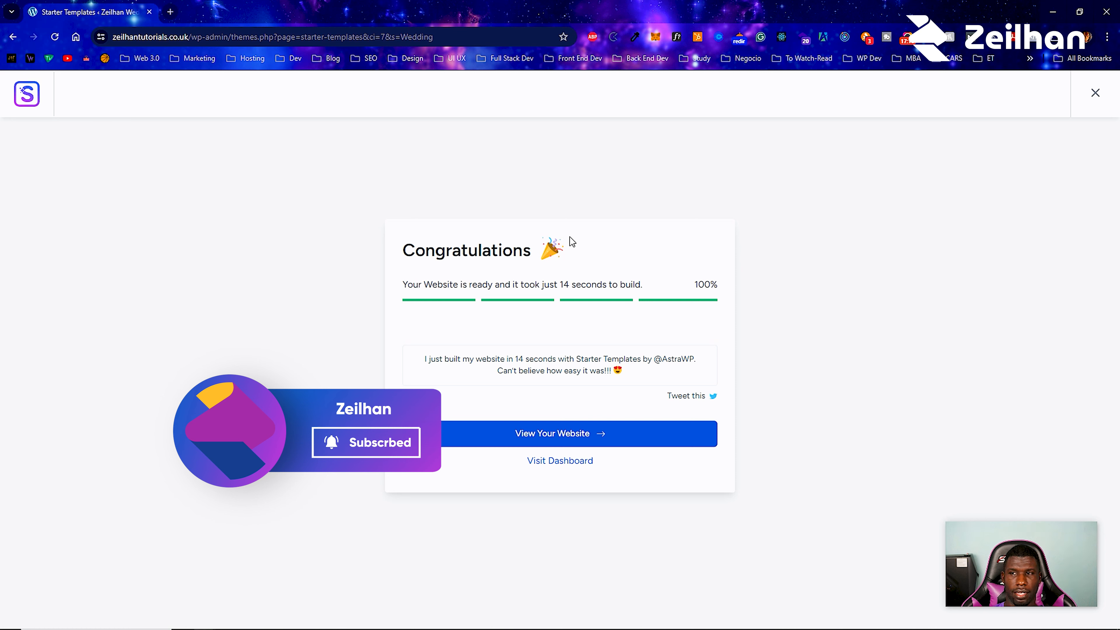
pyautogui.click(1098, 101)
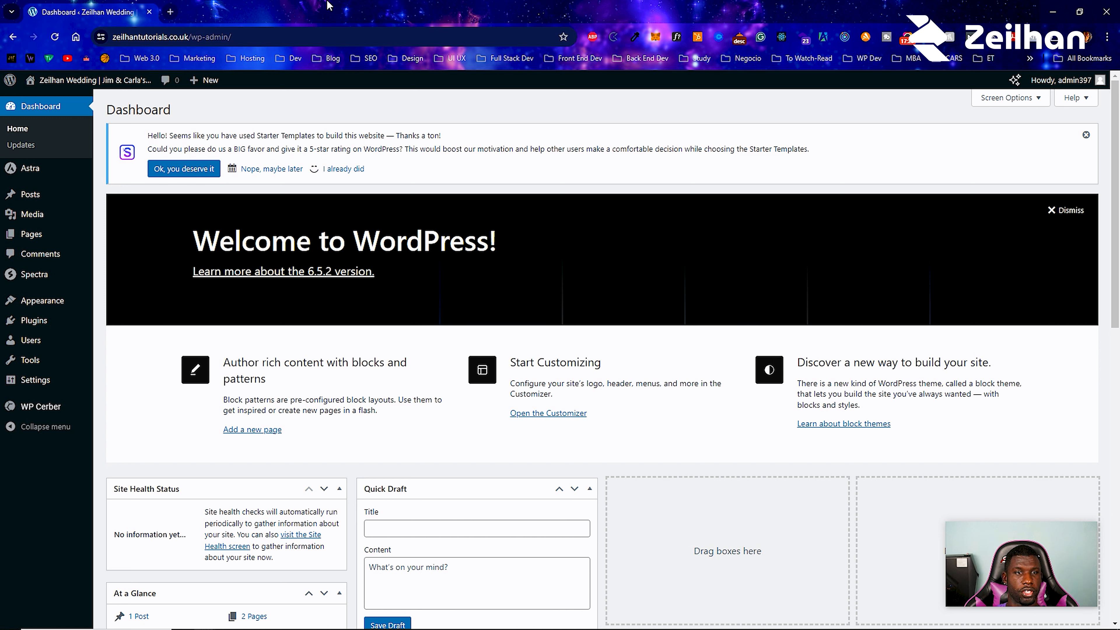
# Step: Visit the site from the dashboard and review its Groom And Bride, Captured Moments, Our Love Story and Are You Attending? sections
pyautogui.click(111, 106)
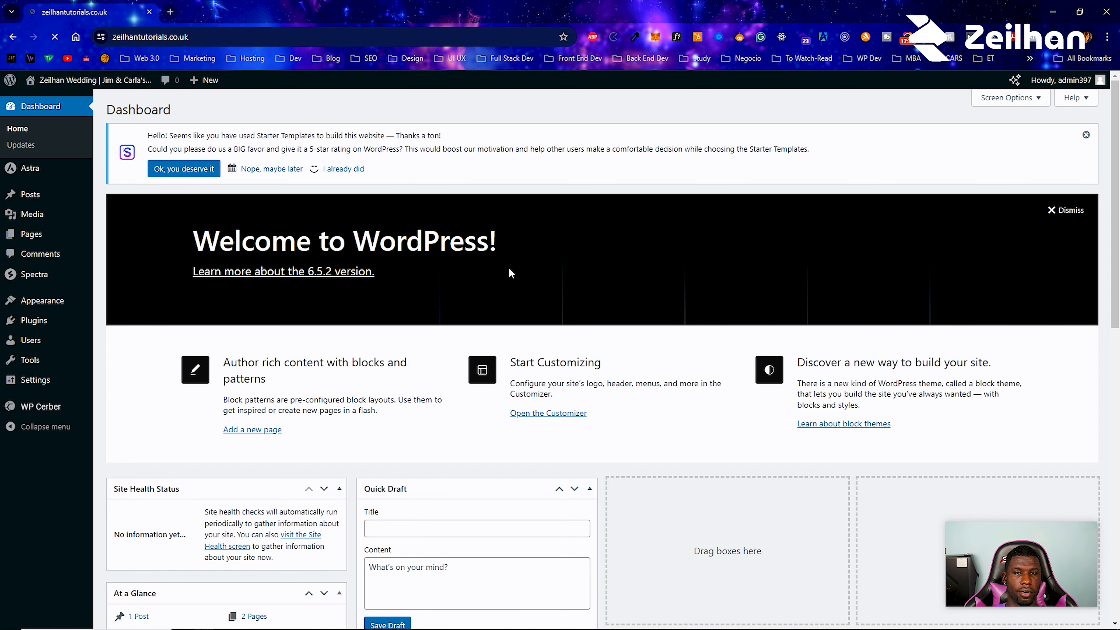
pyautogui.scroll(-8, 577, 411)
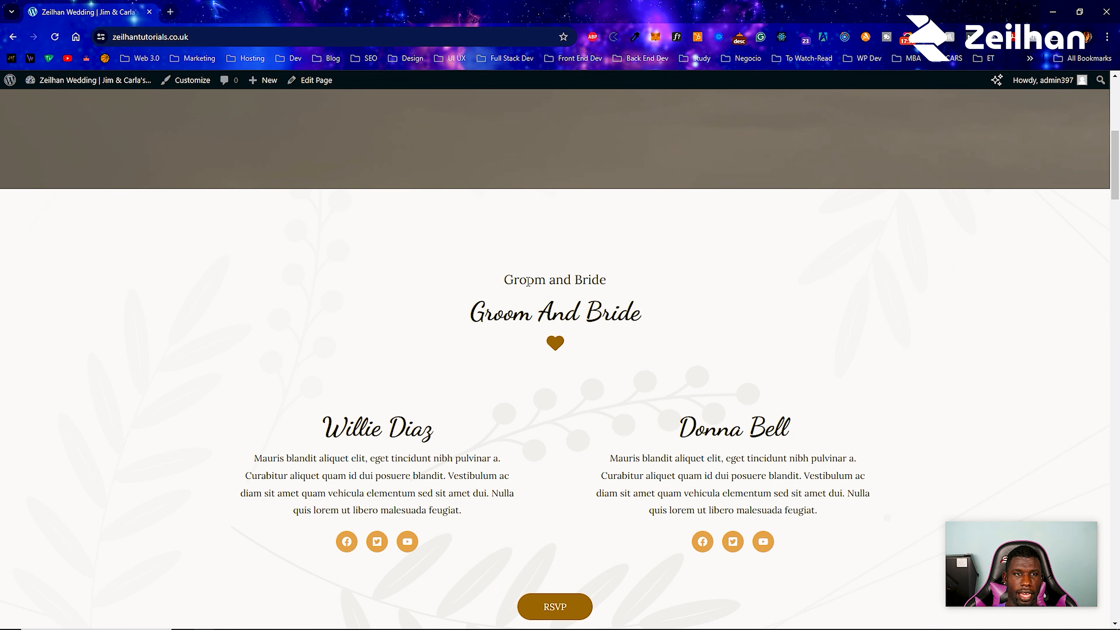
pyautogui.scroll(1, 187, 151)
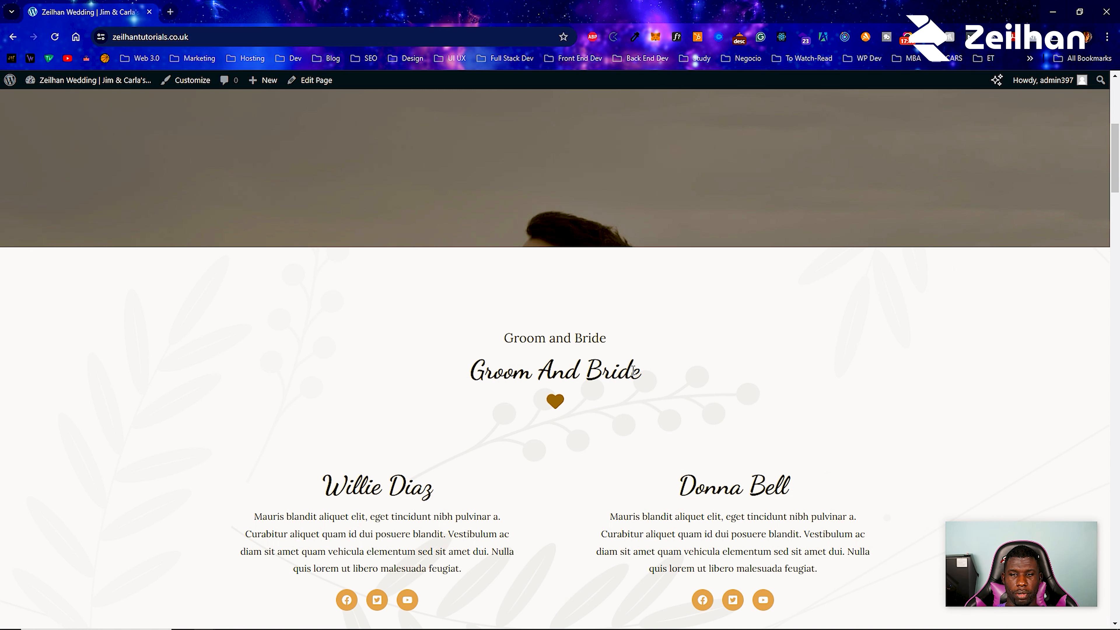
pyautogui.scroll(-2, 335, 405)
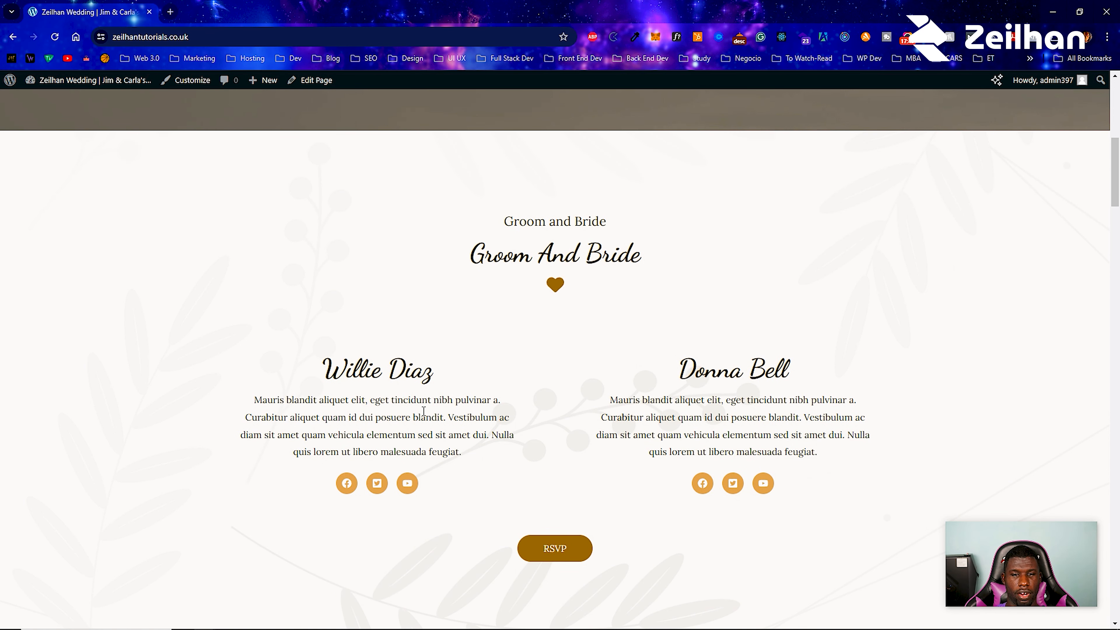
pyautogui.scroll(-8, 365, 371)
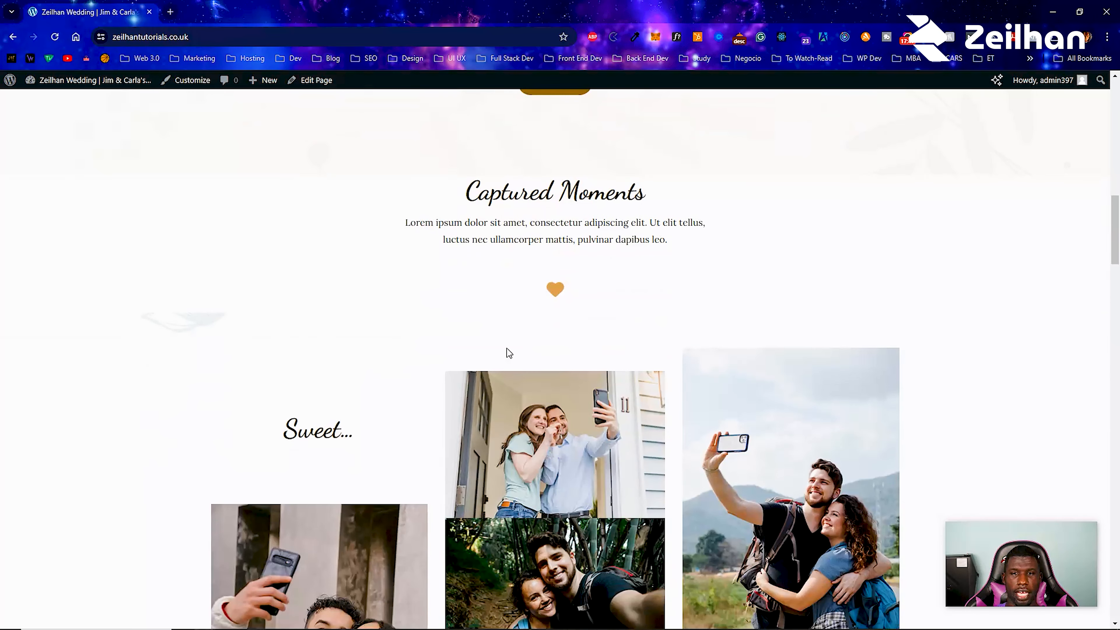
pyautogui.scroll(-4, 623, 264)
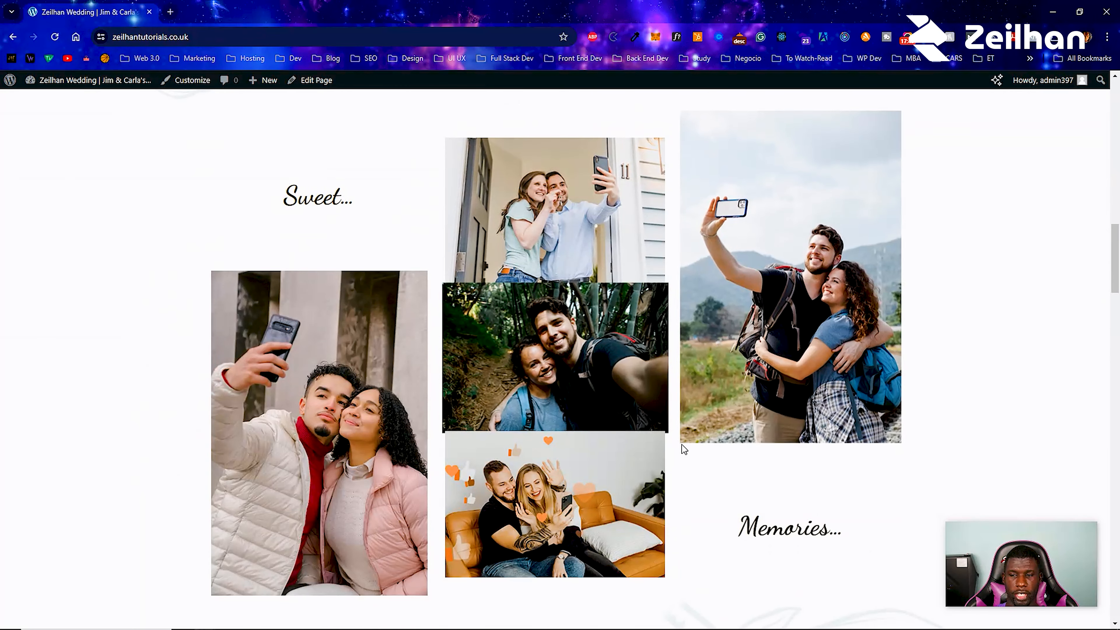
pyautogui.scroll(-15, 396, 291)
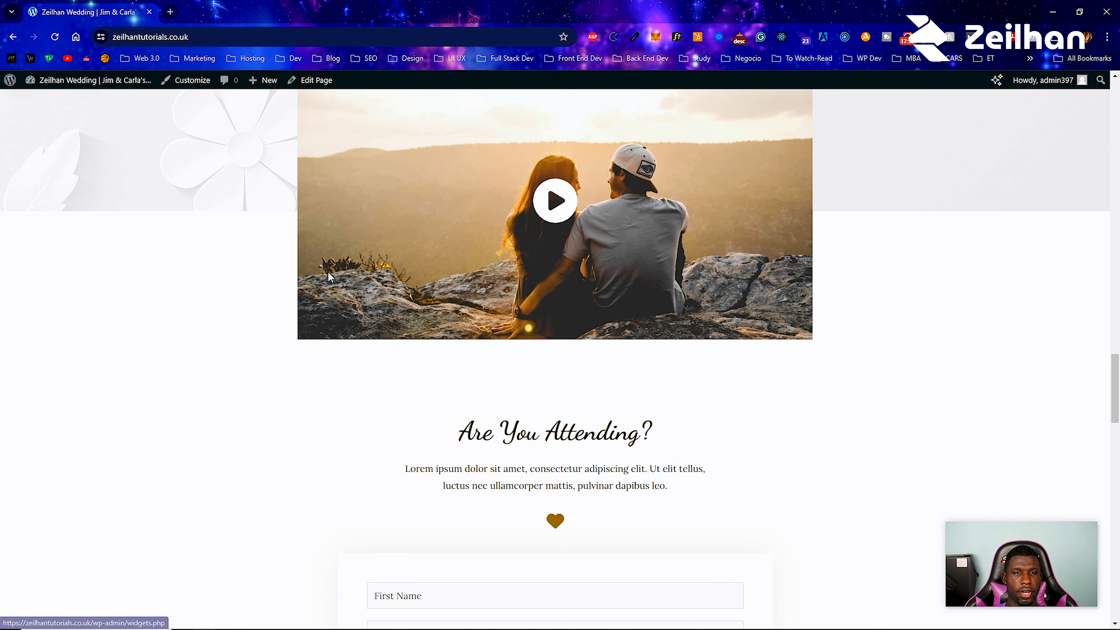
pyautogui.scroll(10, 359, 305)
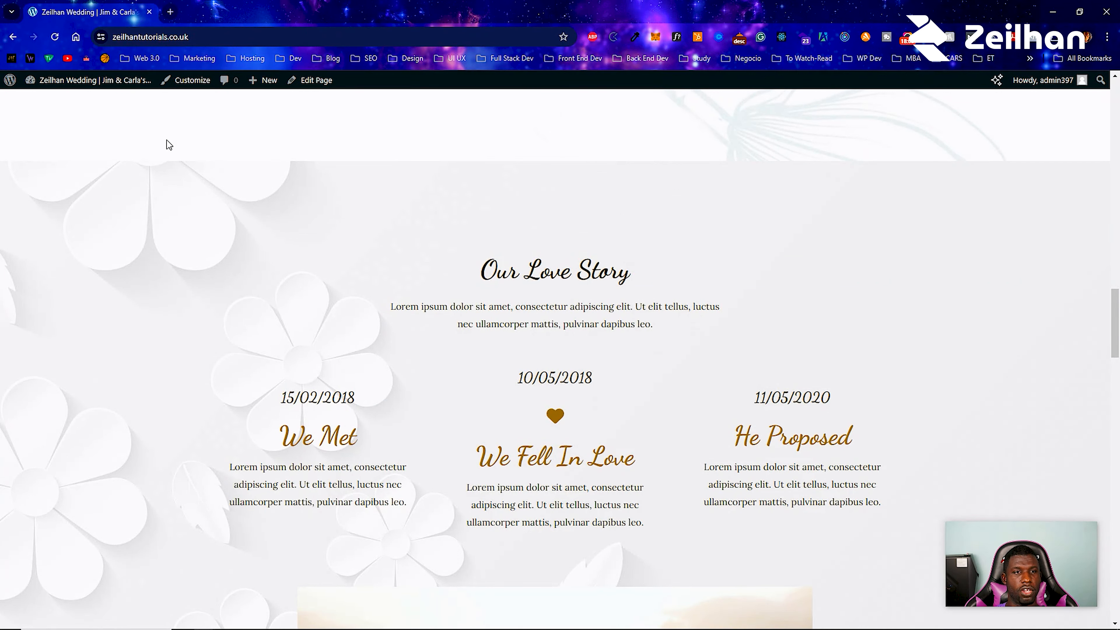
# Step: Return to the WordPress dashboard, open the page for adding plugins and search for "construction"
pyautogui.moveTo(89, 81)
pyautogui.click(62, 101)
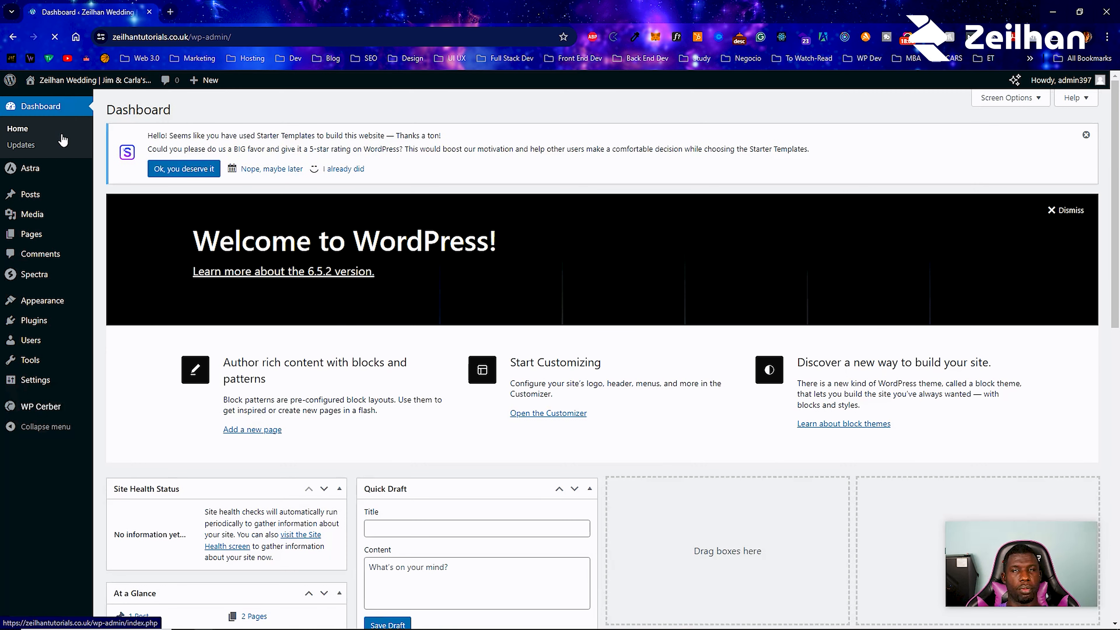
pyautogui.moveTo(67, 171)
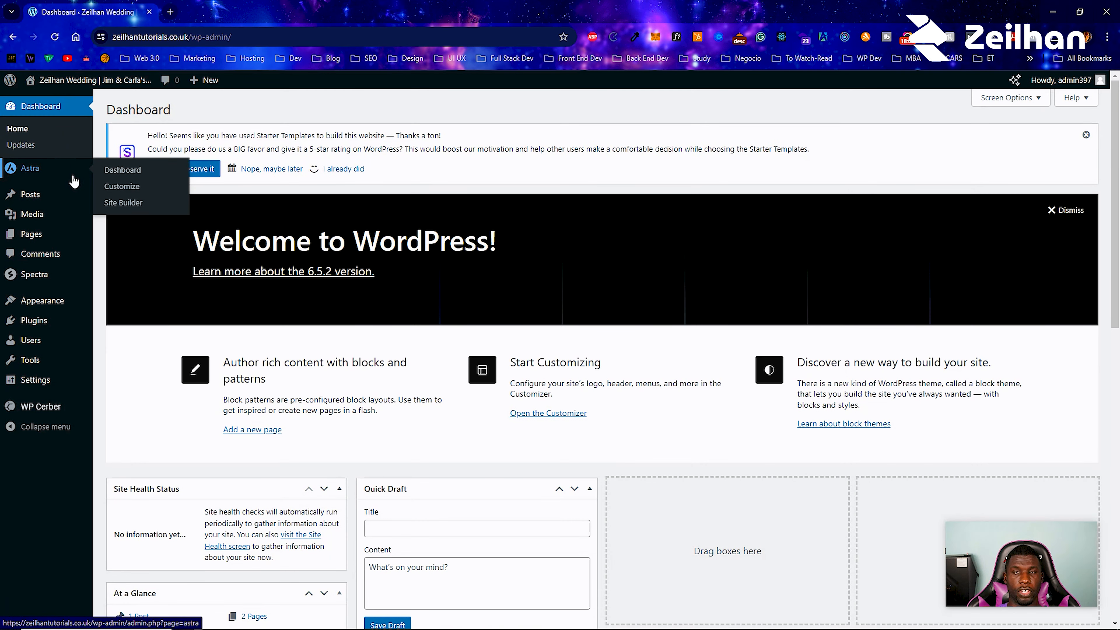
pyautogui.moveTo(35, 320)
pyautogui.click(111, 341)
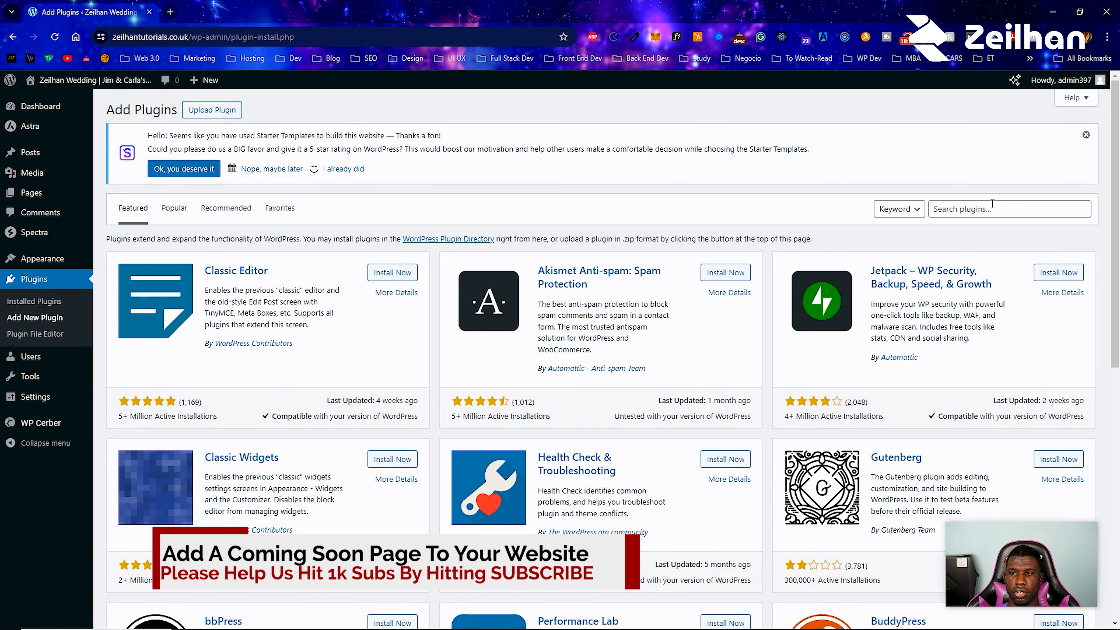
pyautogui.click(992, 207)
pyautogui.write('constructi')
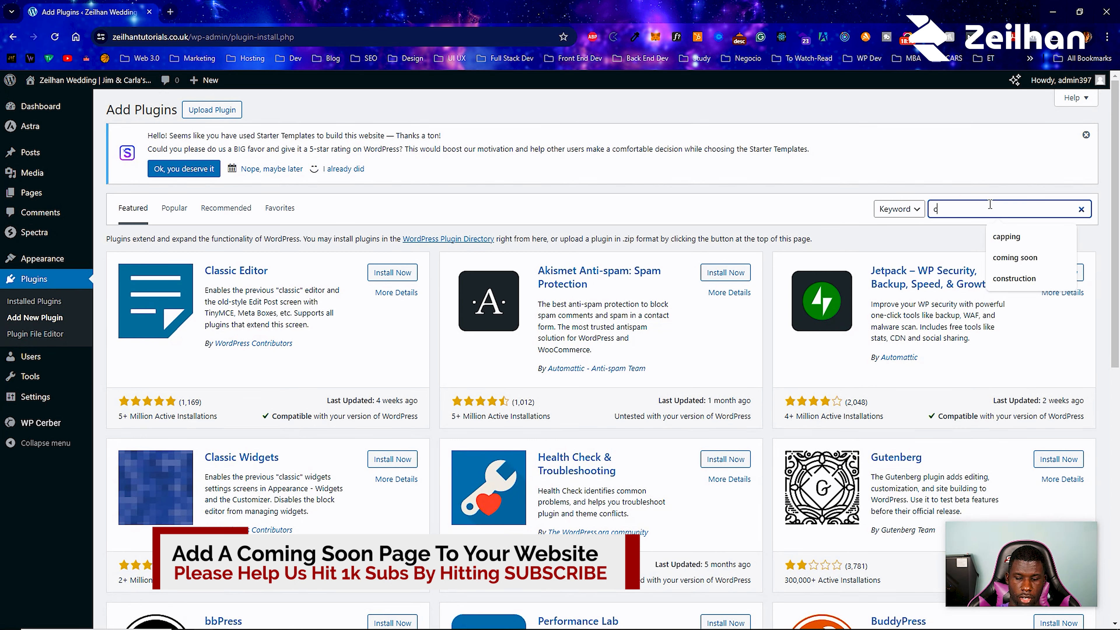
pyautogui.write('on')
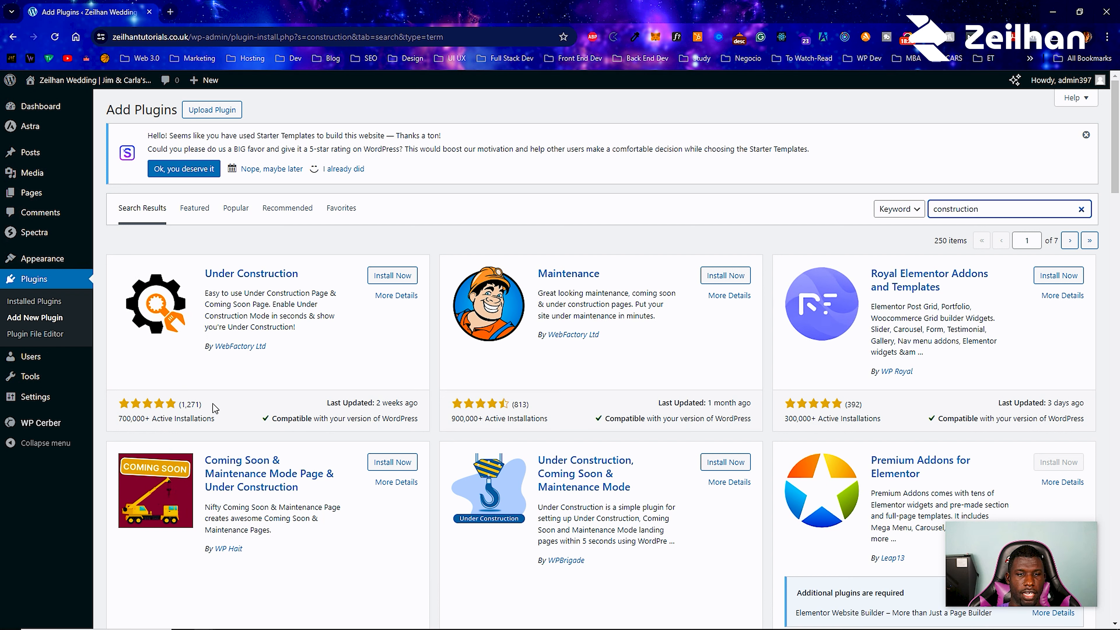
# Step: Install and activate the Under Construction plugin by WebFactory Ltd, and reload the page
pyautogui.click(390, 277)
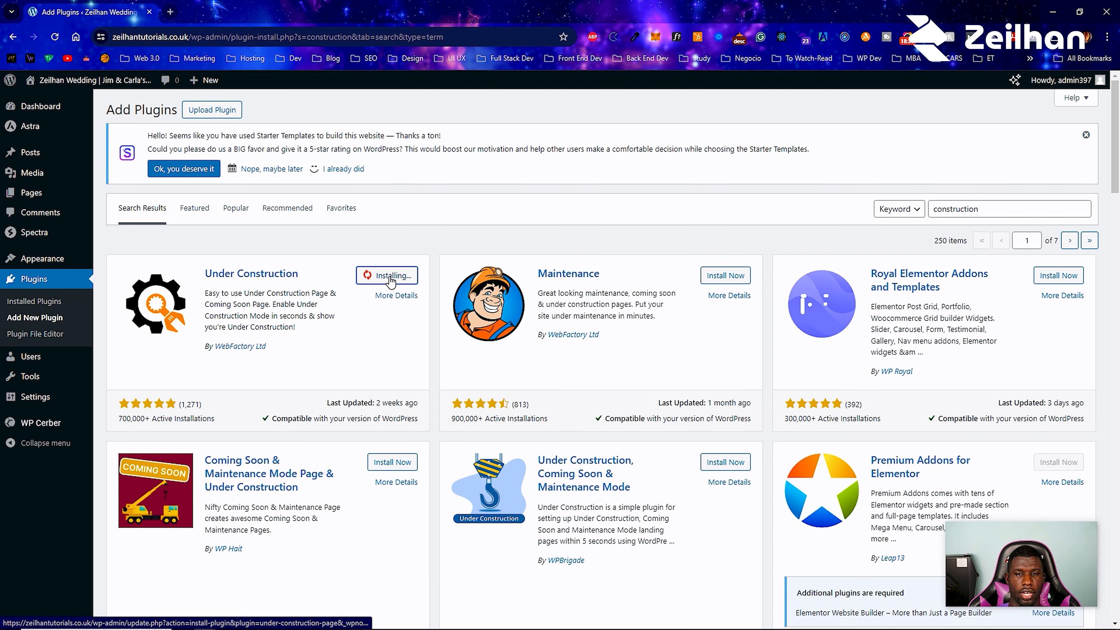
pyautogui.click(397, 276)
pyautogui.click(53, 36)
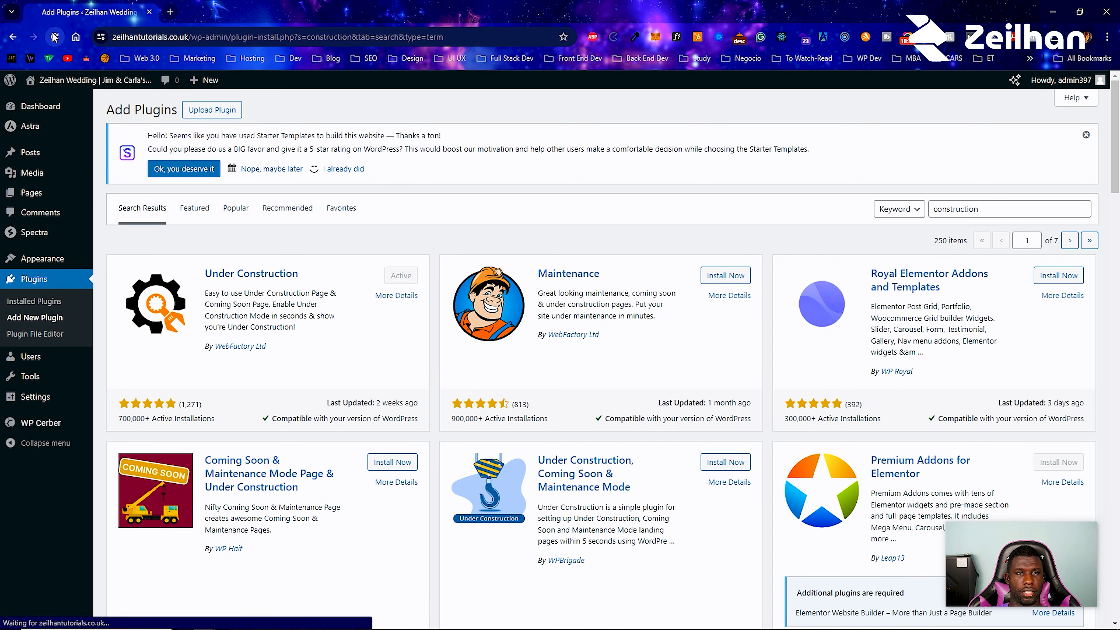
# Step: Open the UnderConstruction plugin's Design settings and dismiss the introductory pop-up
pyautogui.moveTo(269, 80)
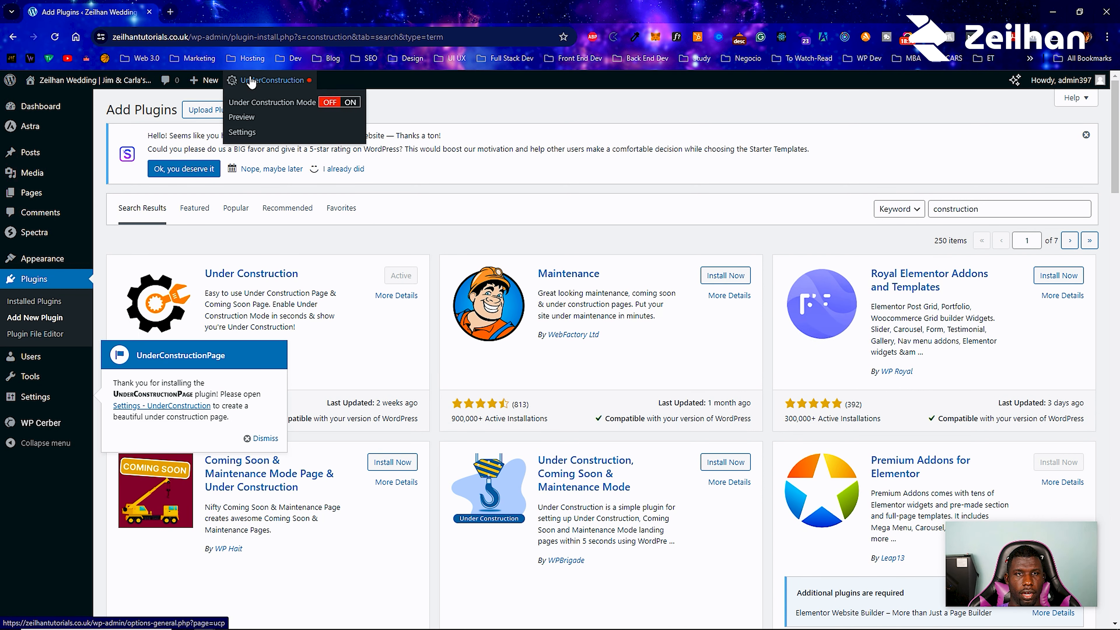
pyautogui.click(254, 132)
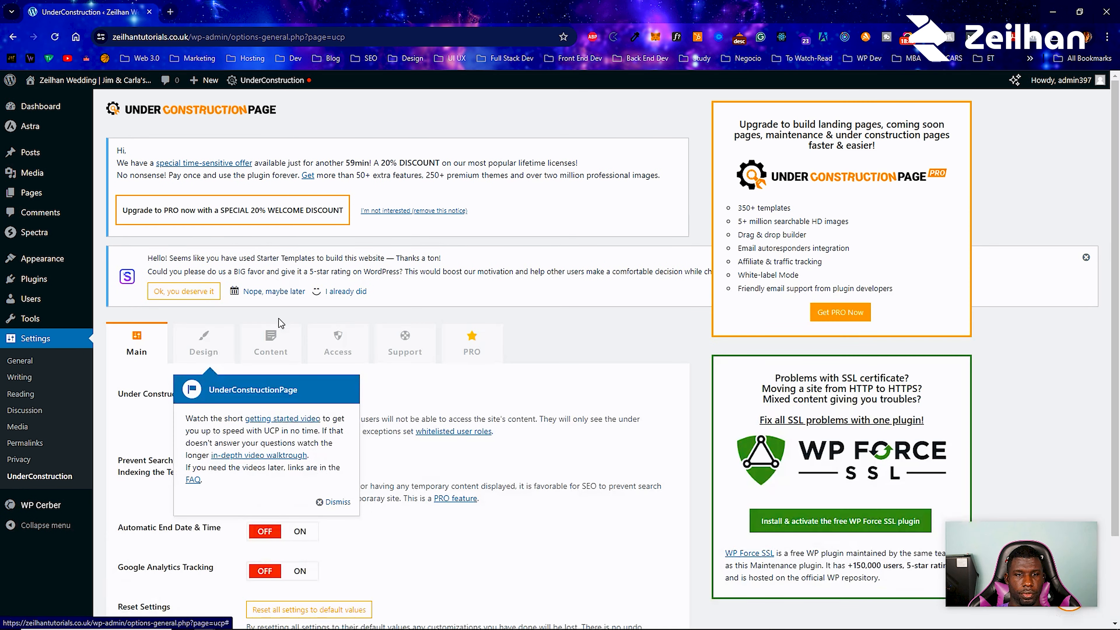
pyautogui.click(229, 353)
pyautogui.click(337, 503)
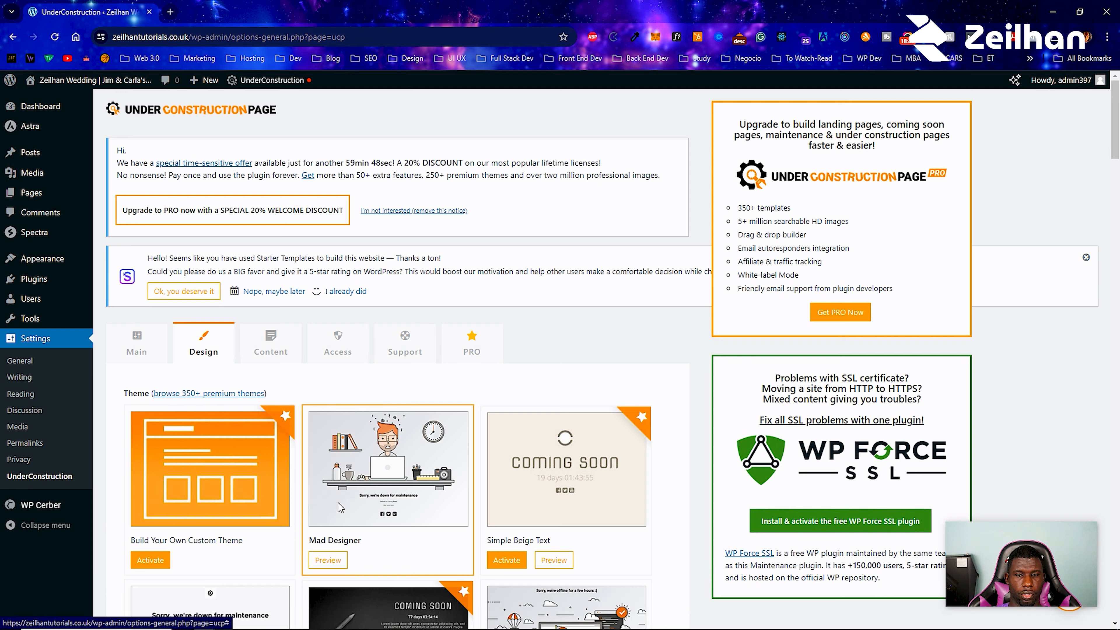
# Step: Browse the UnderConstruction theme gallery and activate one of the free illustrated themes
pyautogui.scroll(-6, 463, 442)
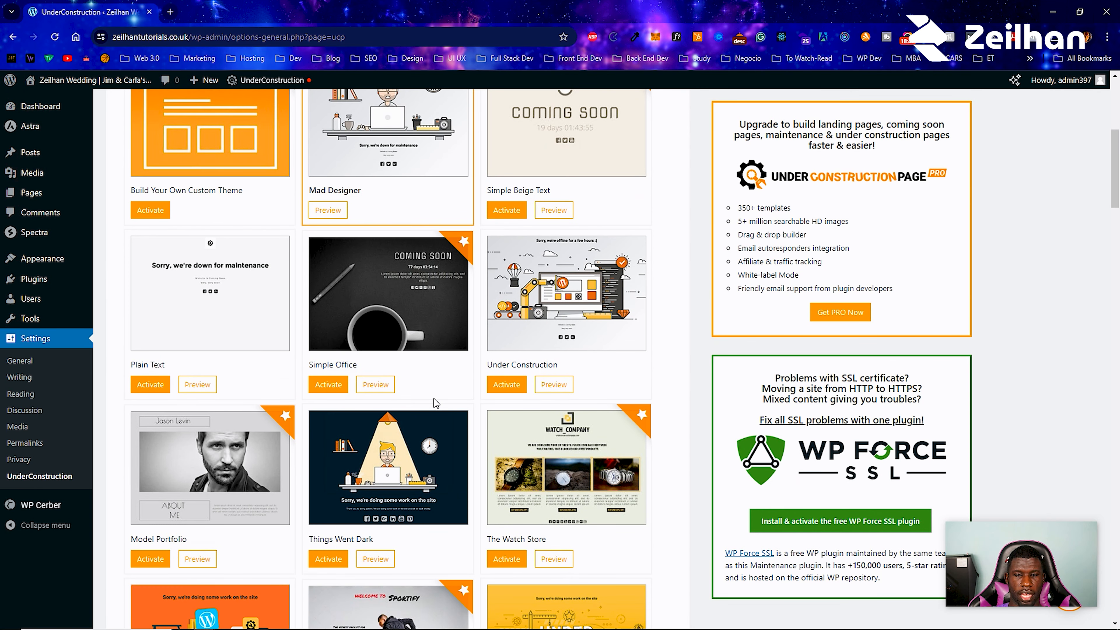
pyautogui.scroll(-4, 434, 399)
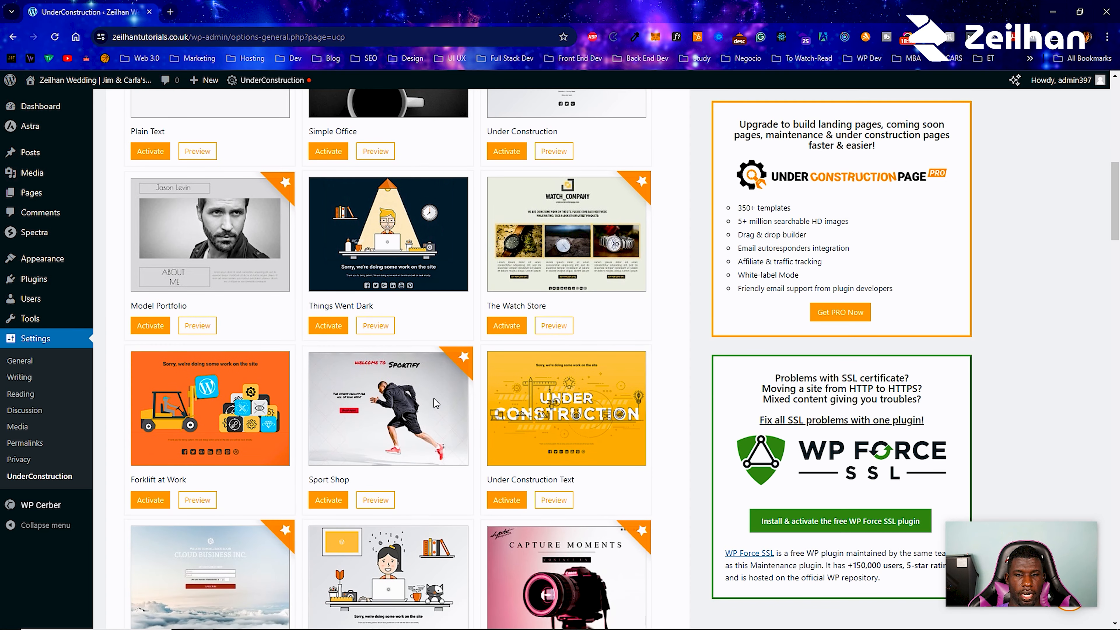
pyautogui.scroll(-5, 434, 398)
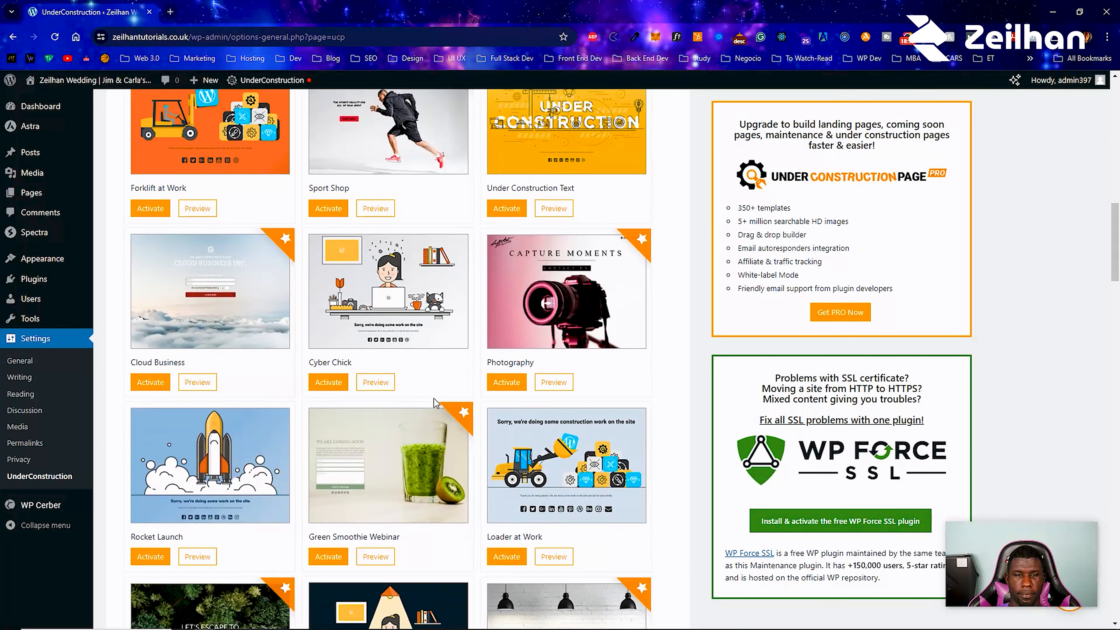
pyautogui.scroll(-6, 434, 398)
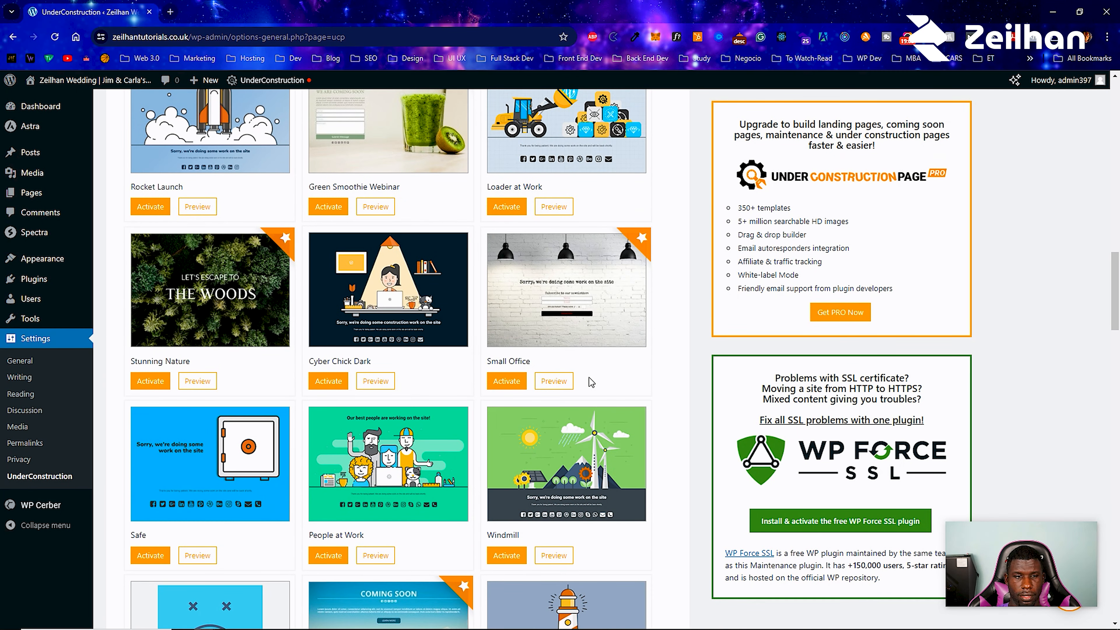
pyautogui.scroll(-4, 591, 382)
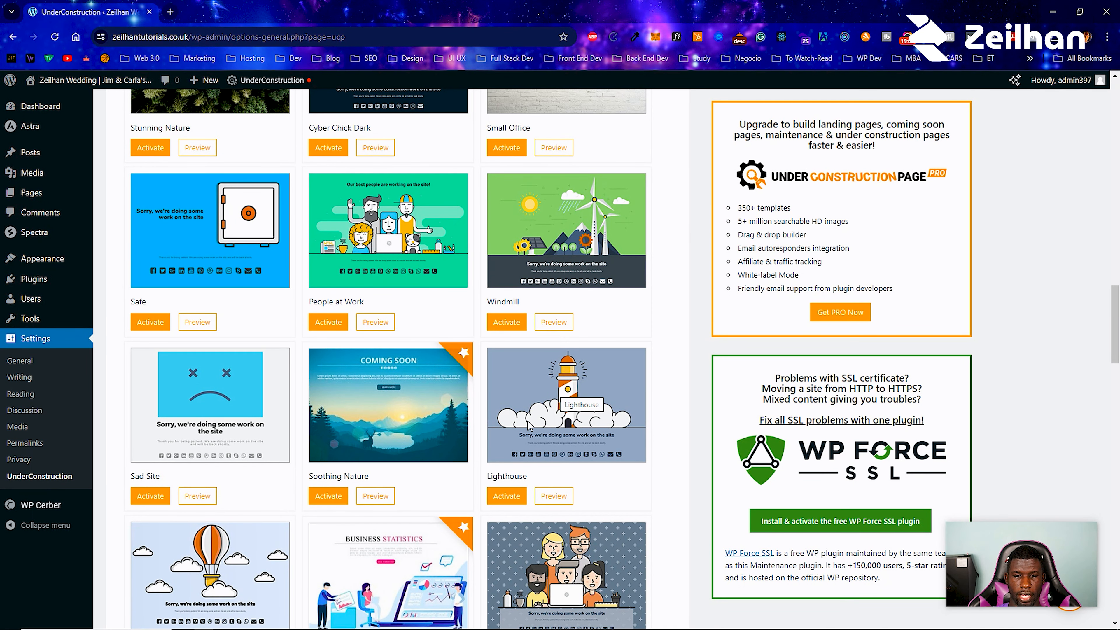
pyautogui.scroll(-3, 534, 402)
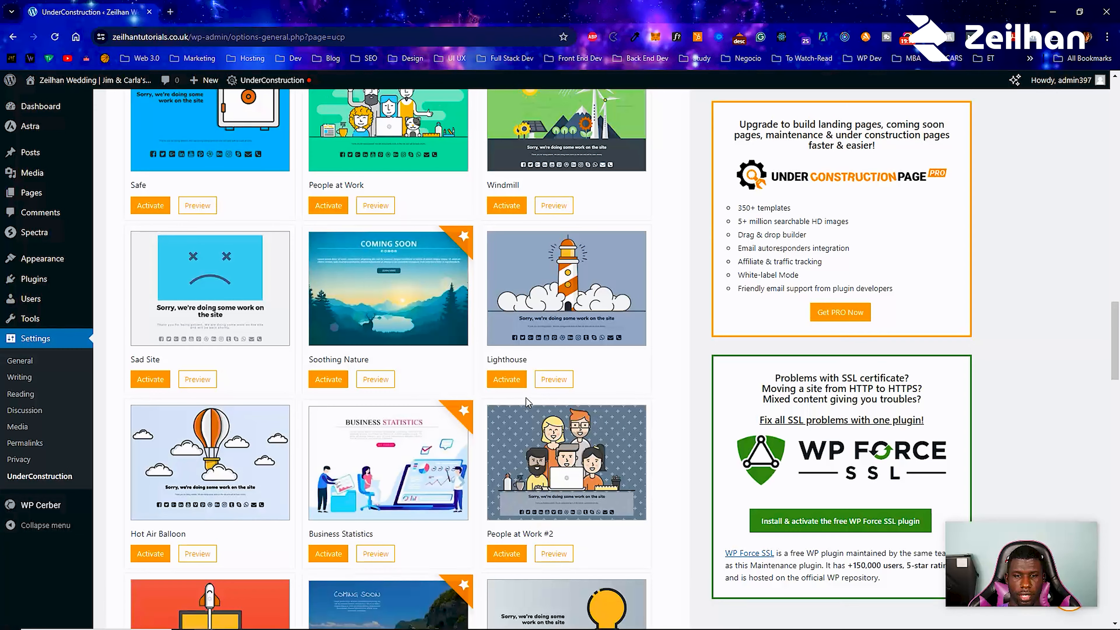
pyautogui.click(513, 327)
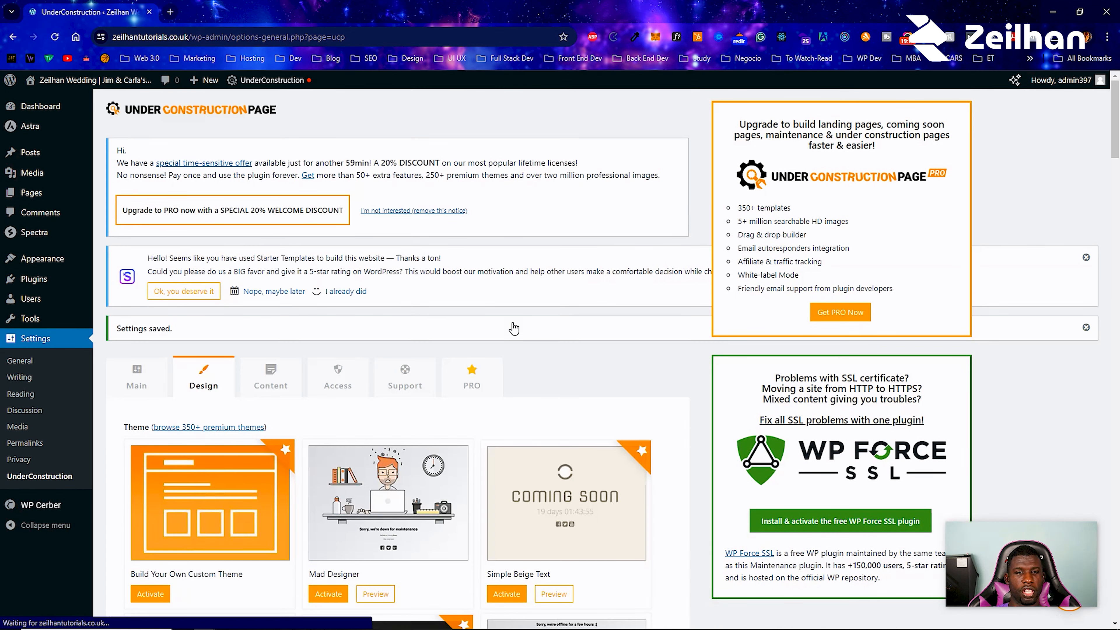
pyautogui.scroll(-15, 459, 338)
pyautogui.scroll(14, 433, 340)
pyautogui.scroll(3, 433, 341)
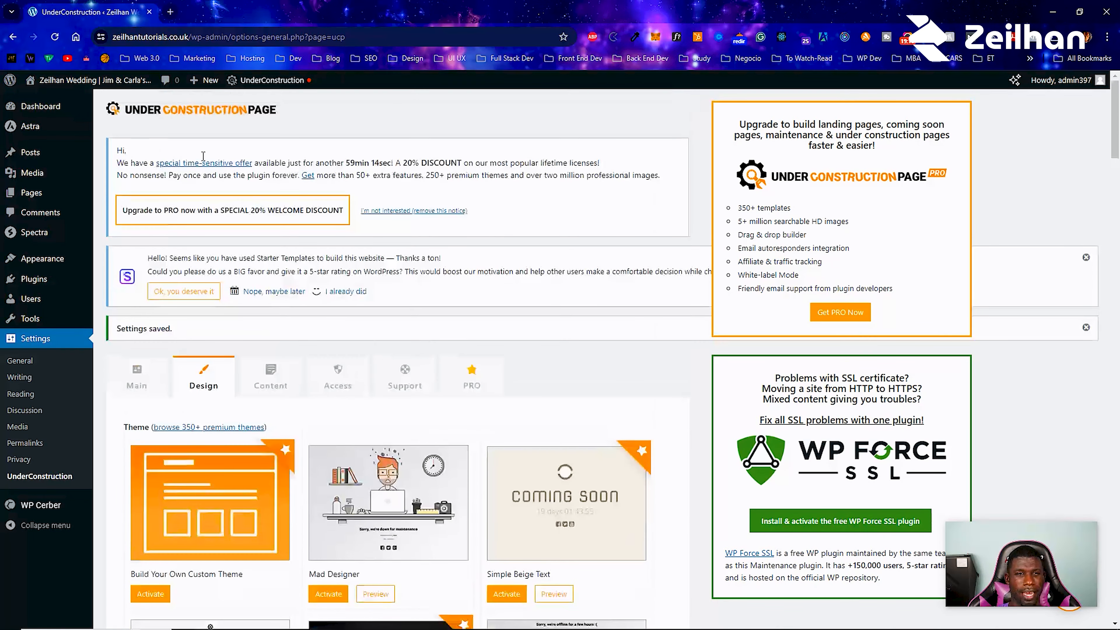
# Step: Open the site in an incognito window, check its wedding pages as a visitor, and return to the UnderConstruction settings
pyautogui.moveTo(82, 80)
pyautogui.rightClick(51, 106)
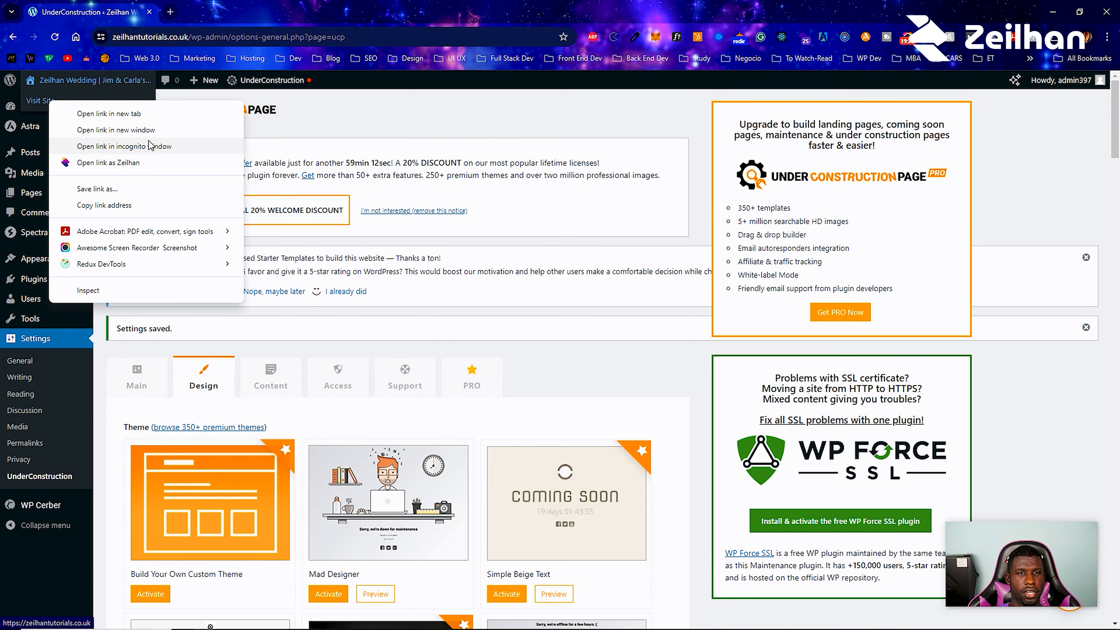
pyautogui.click(152, 144)
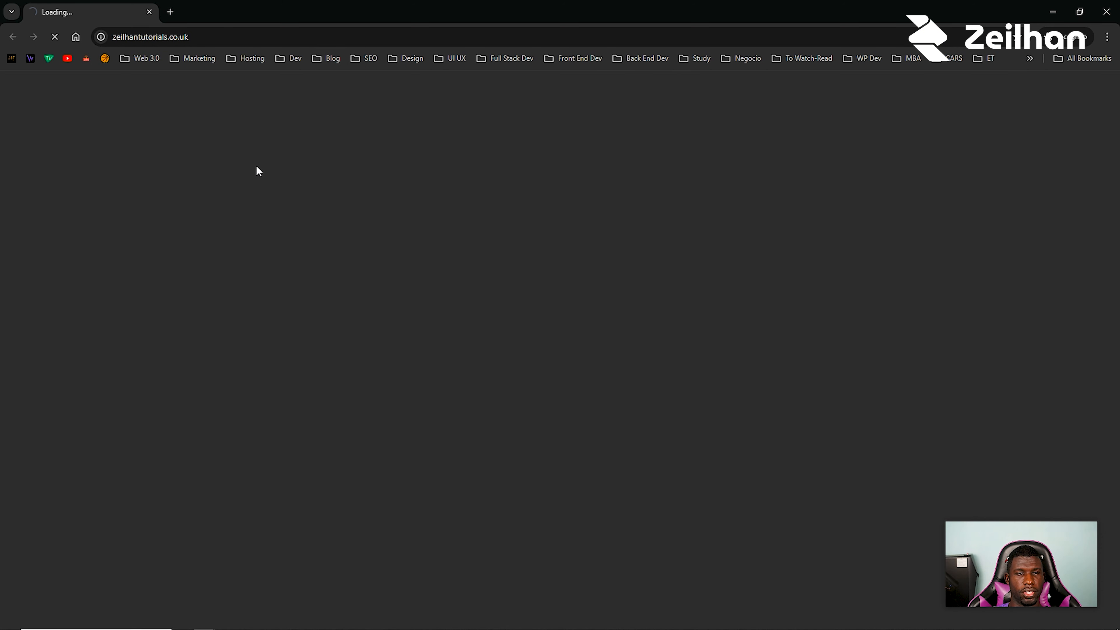
pyautogui.scroll(-7, 570, 340)
pyautogui.scroll(-5, 572, 342)
pyautogui.scroll(10, 682, 275)
pyautogui.scroll(-10, 808, 258)
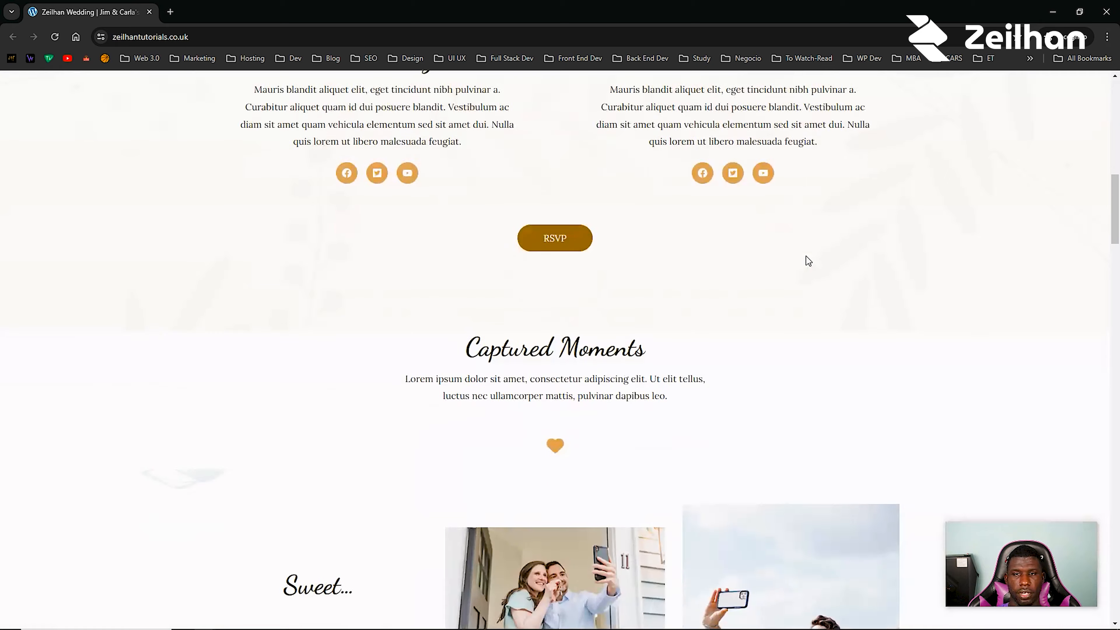
pyautogui.scroll(-5, 808, 261)
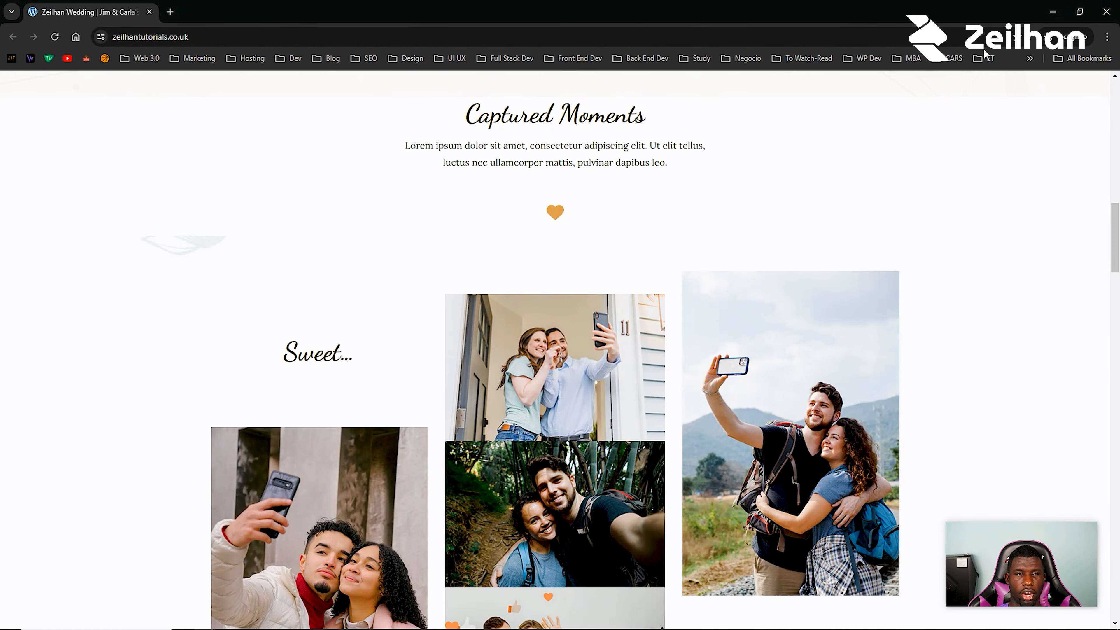
pyautogui.hotkey('alt', 'Tab')
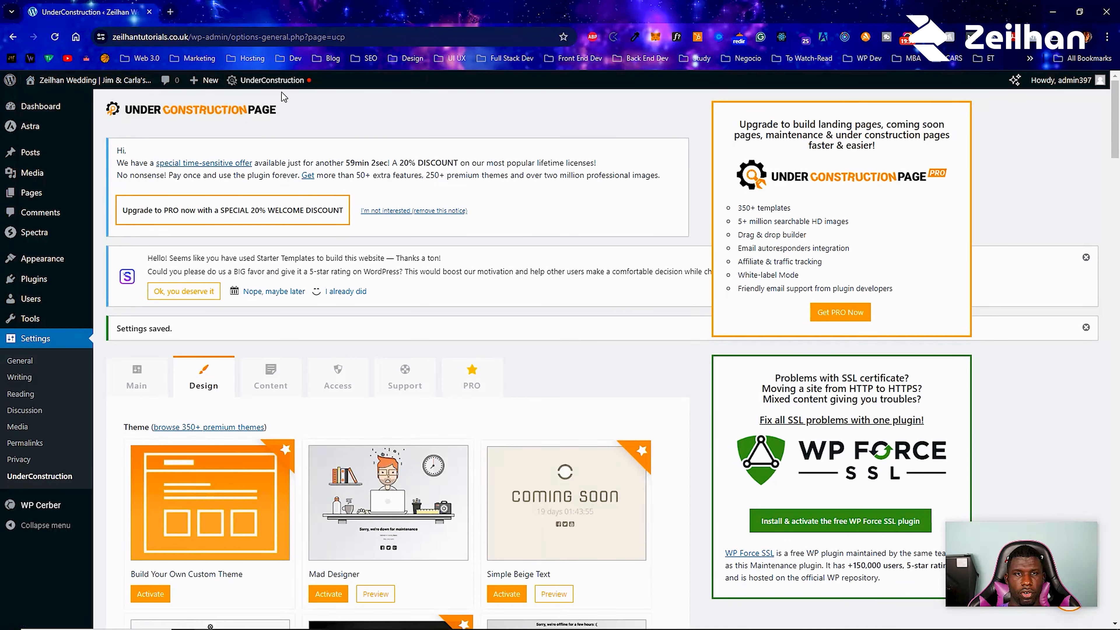
# Step: Switch Under Construction Mode on and open the site in an incognito window to check it as a visitor
pyautogui.moveTo(253, 84)
pyautogui.click(331, 103)
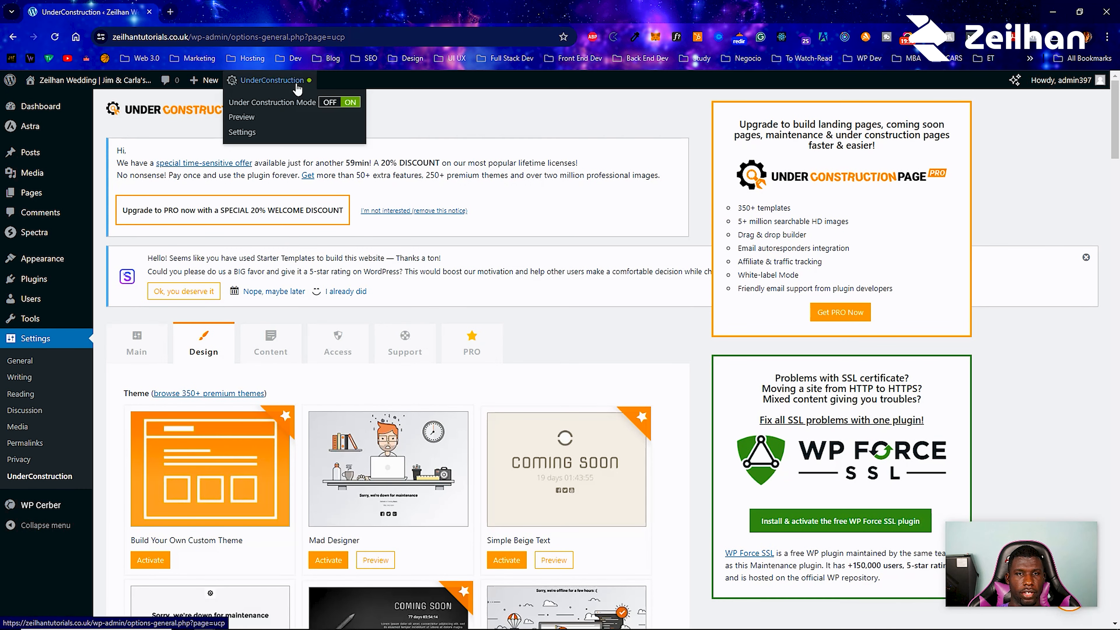
pyautogui.moveTo(95, 82)
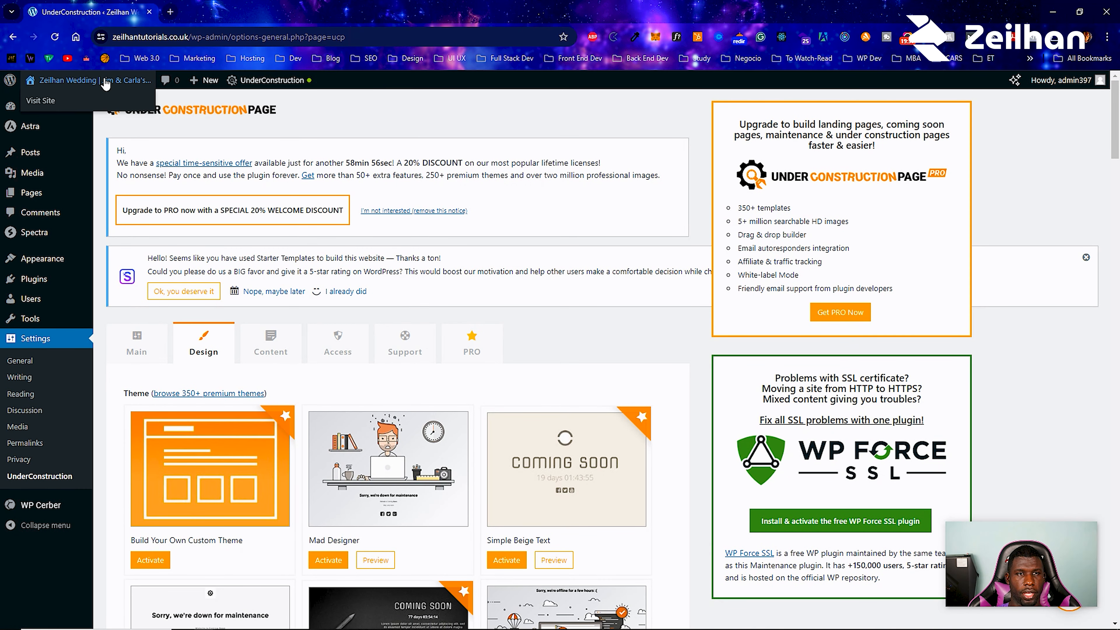
pyautogui.rightClick(84, 101)
pyautogui.click(225, 143)
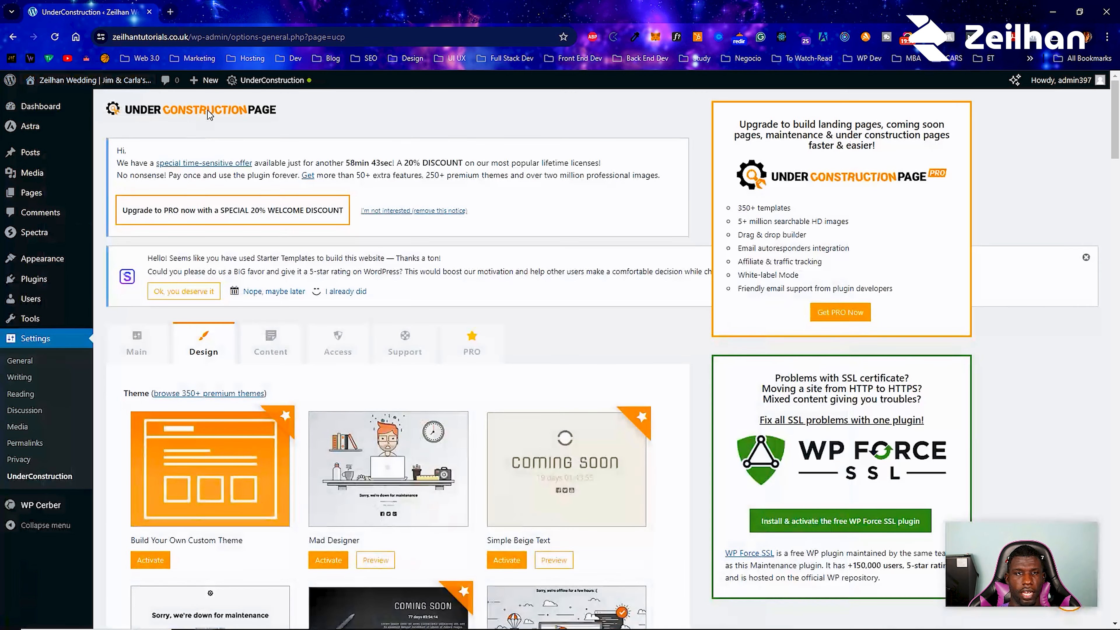
# Step: Temporarily switch Under Construction Mode off to check the site in an incognito tab, and switch the mode back on
pyautogui.moveTo(273, 82)
pyautogui.click(326, 103)
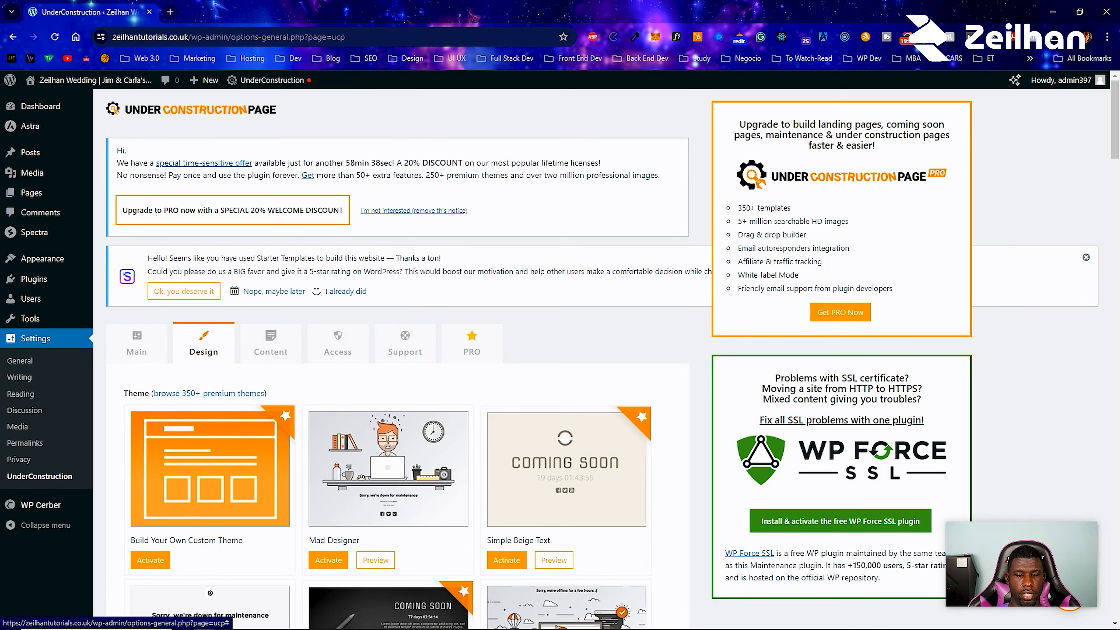
pyautogui.rightClick(93, 93)
pyautogui.click(127, 101)
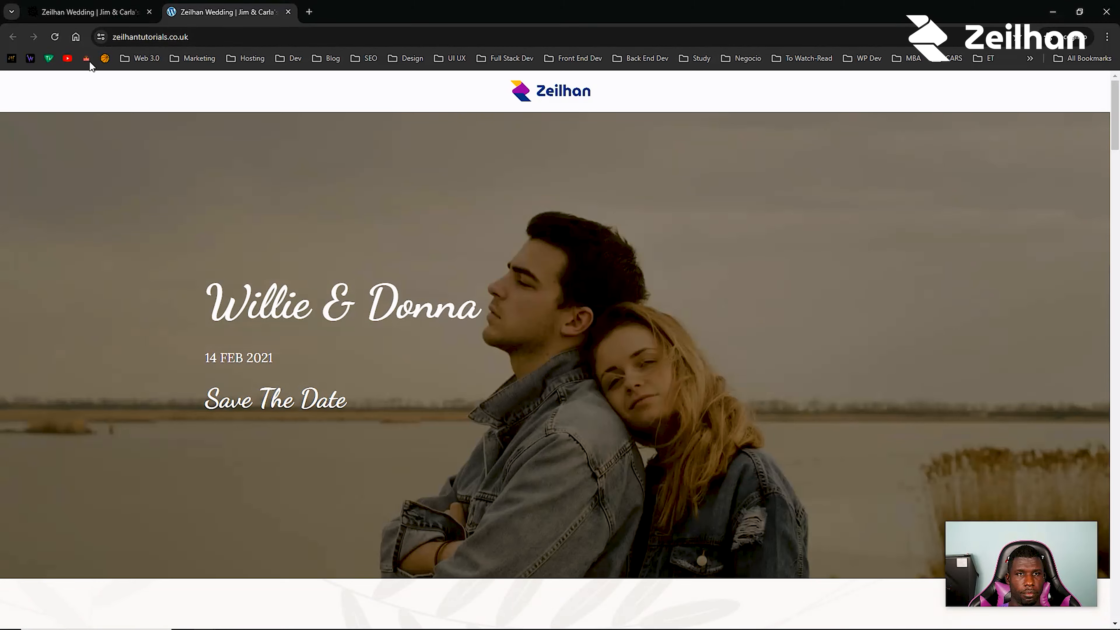
pyautogui.click(288, 12)
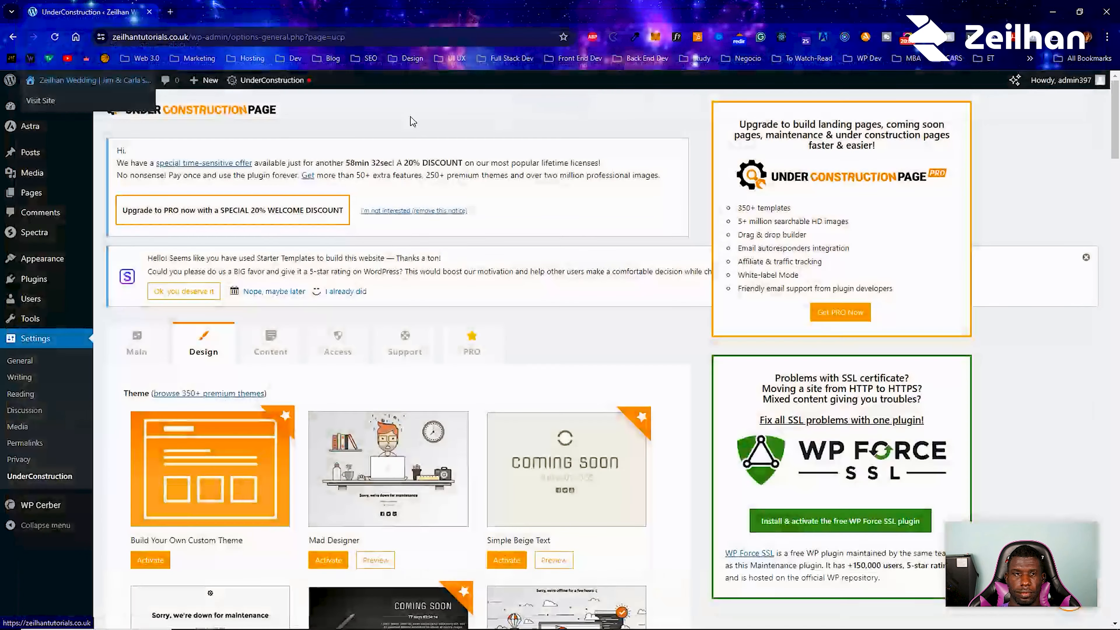
pyautogui.moveTo(295, 82)
pyautogui.click(328, 104)
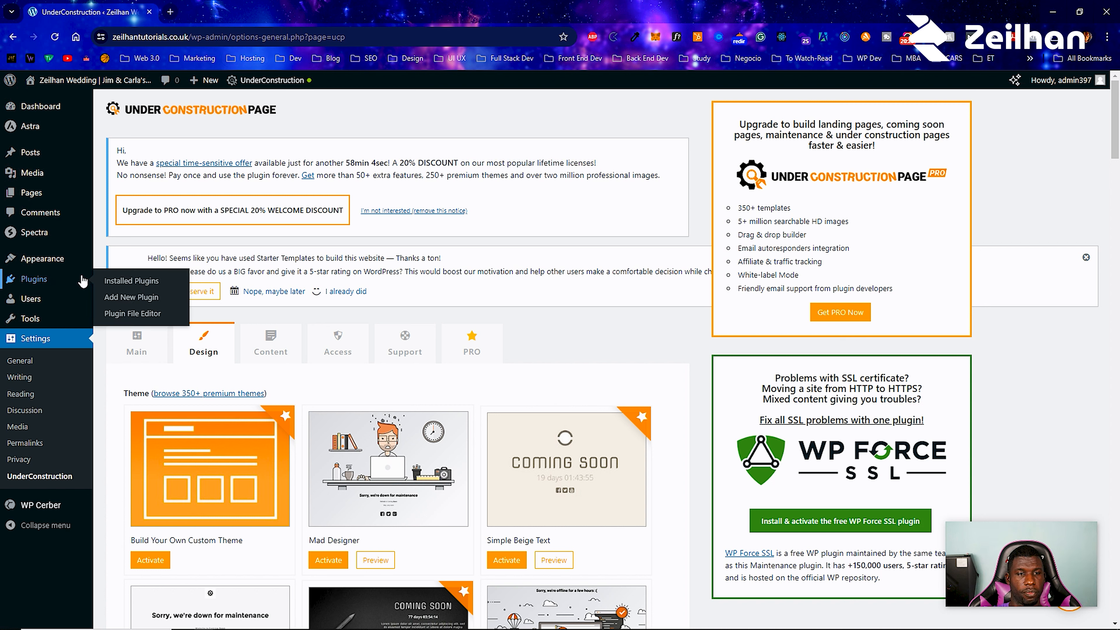
# Step: Open the page for adding plugins, search for "really" and install Really Simple SSL
pyautogui.moveTo(55, 267)
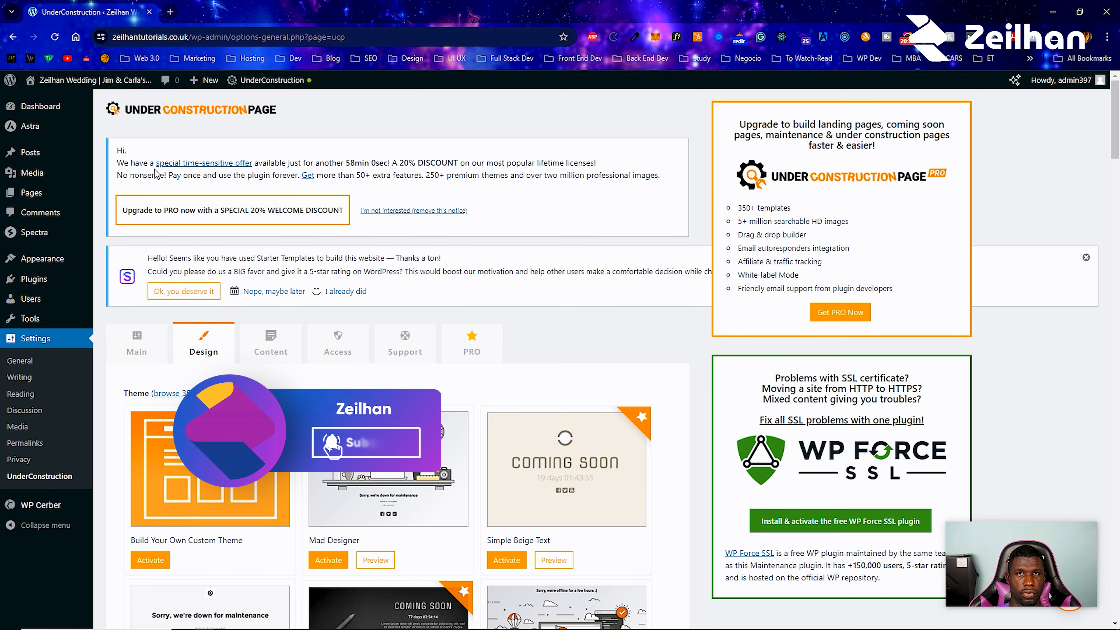
pyautogui.click(123, 298)
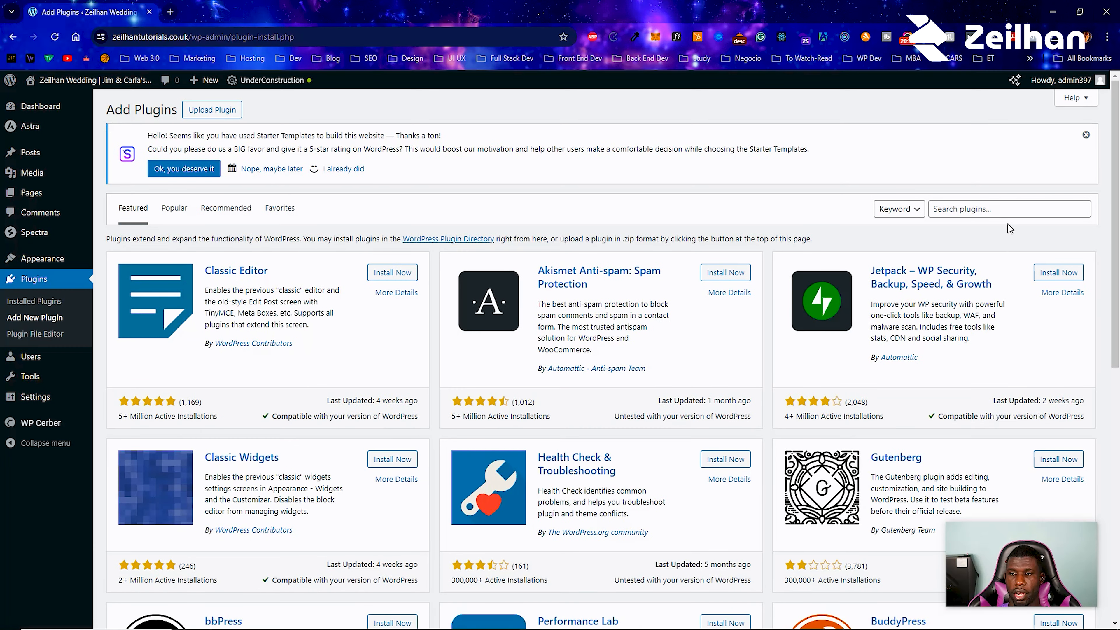
pyautogui.click(1011, 213)
pyautogui.write('really')
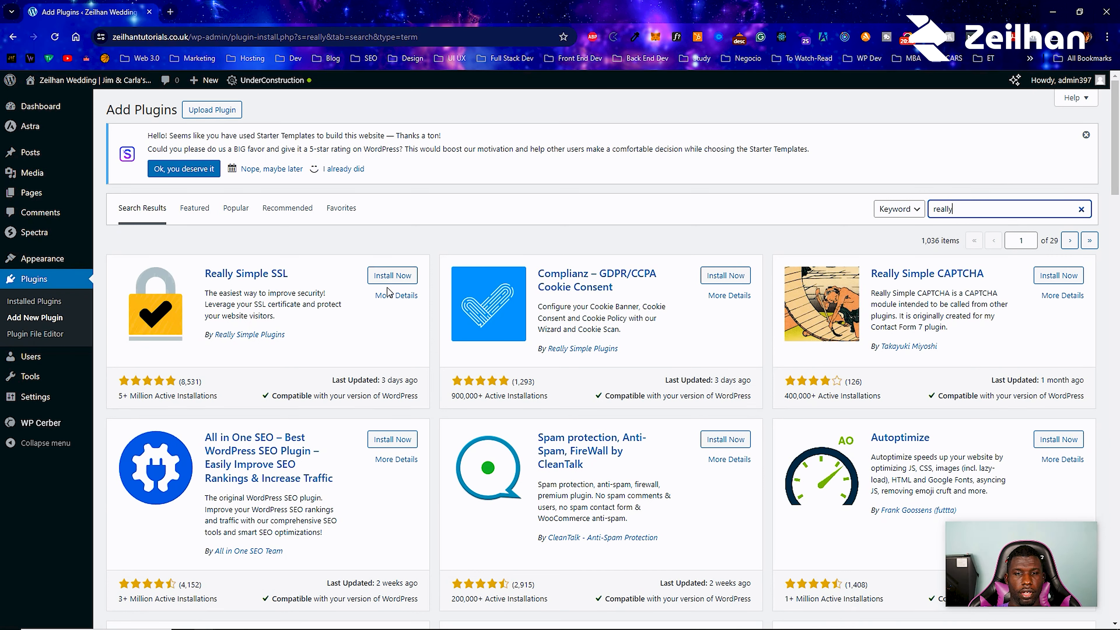
pyautogui.click(395, 275)
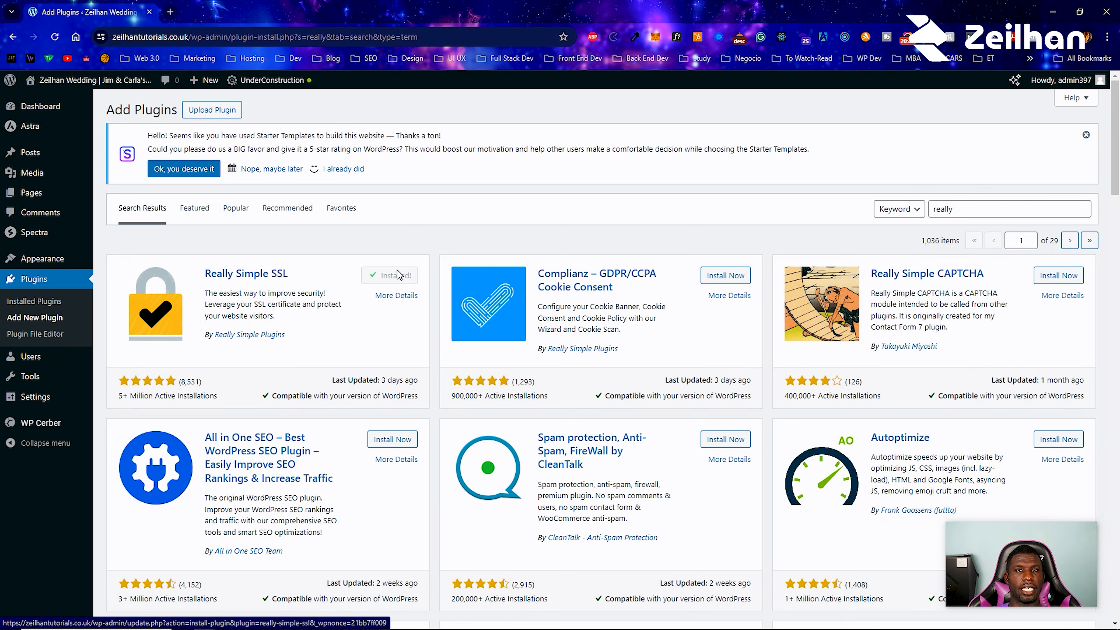
# Step: Search the plugins for "updraft" and install UpdraftPlus: WordPress Backup & Migration Plugin
pyautogui.tripleClick(1011, 215)
pyautogui.write('updrafty')
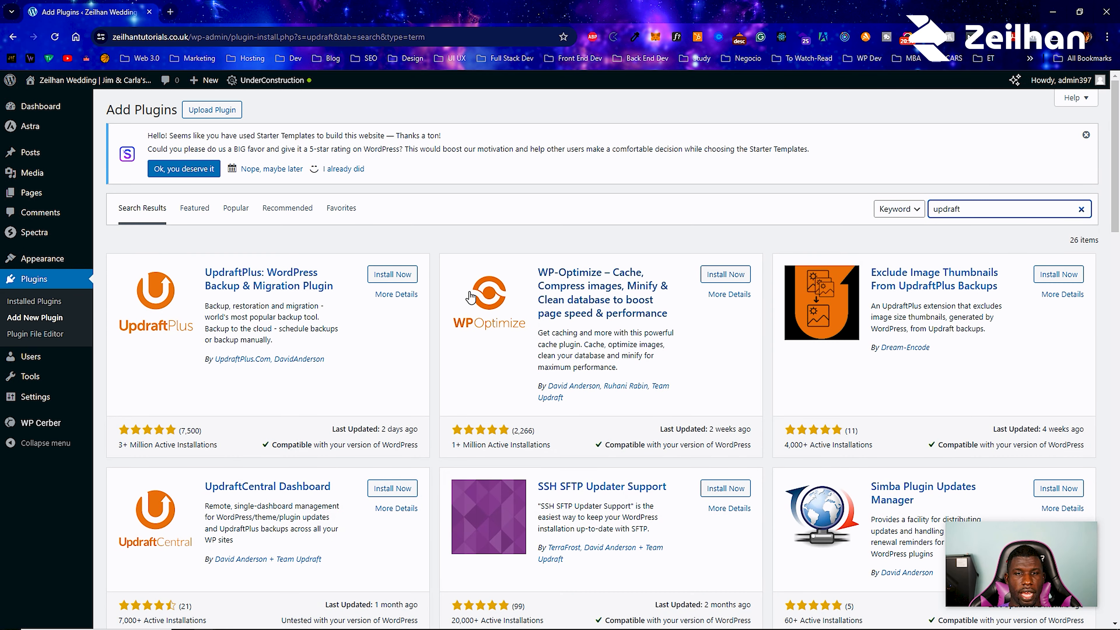
pyautogui.click(392, 275)
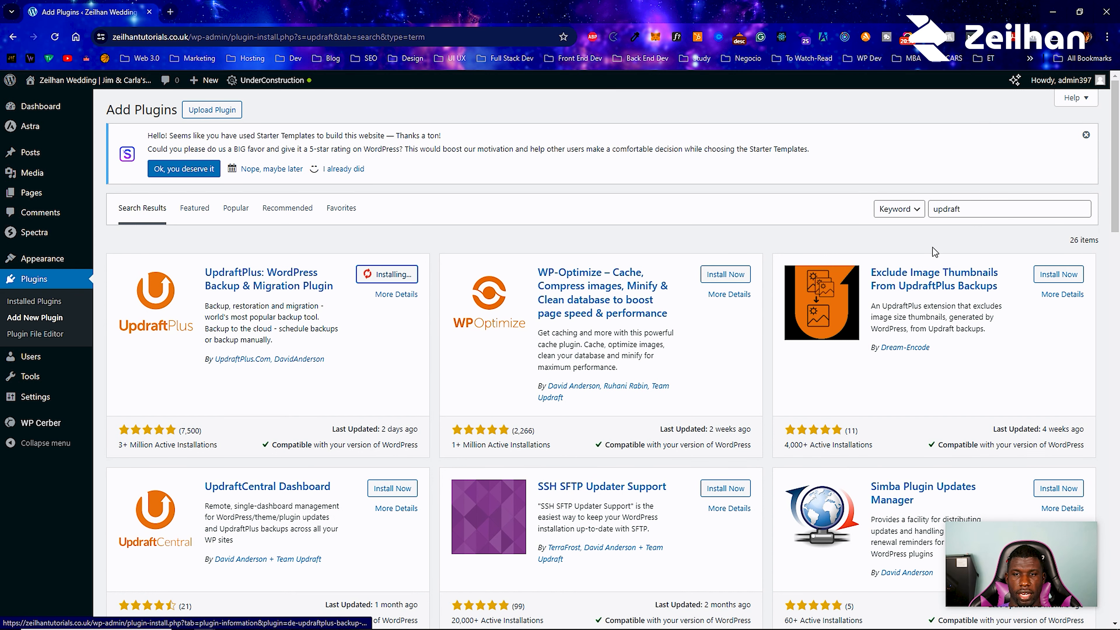
# Step: Search the plugins for "wordfence" and install Wordfence Security – Firewall, Malware Scan, and Login Security
pyautogui.moveTo(970, 209); pyautogui.dragTo(918, 214)
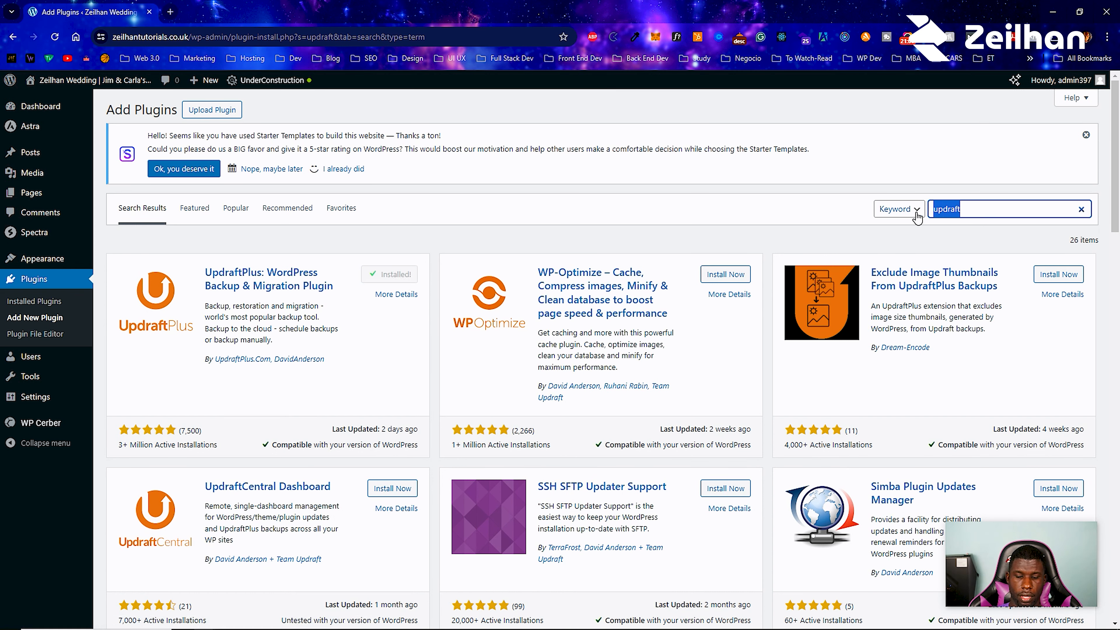
pyautogui.write('wordfence')
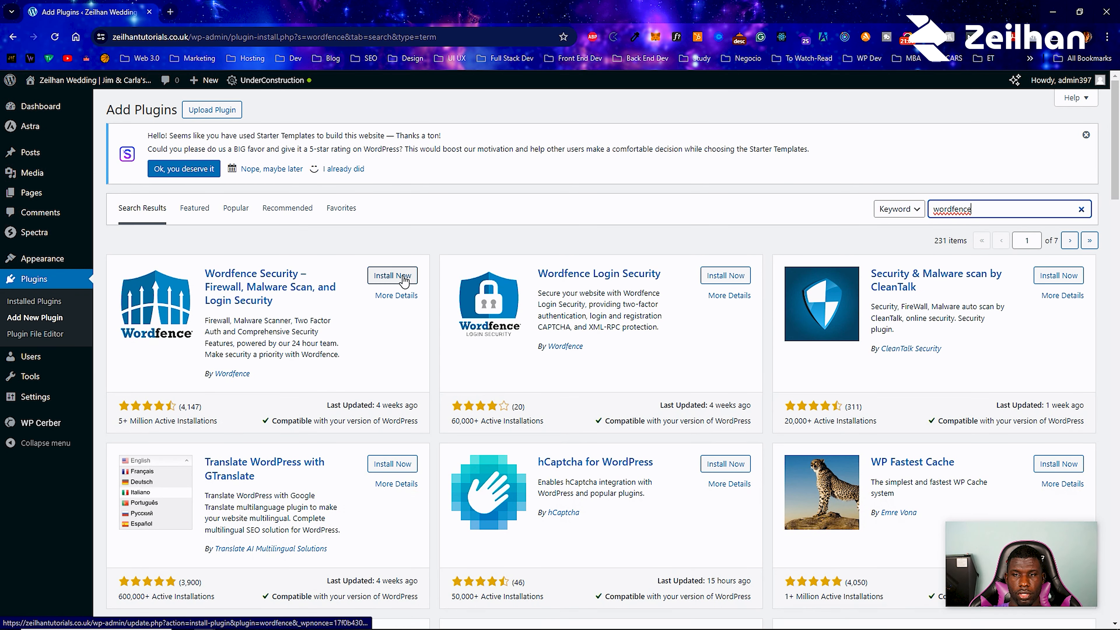
pyautogui.click(403, 279)
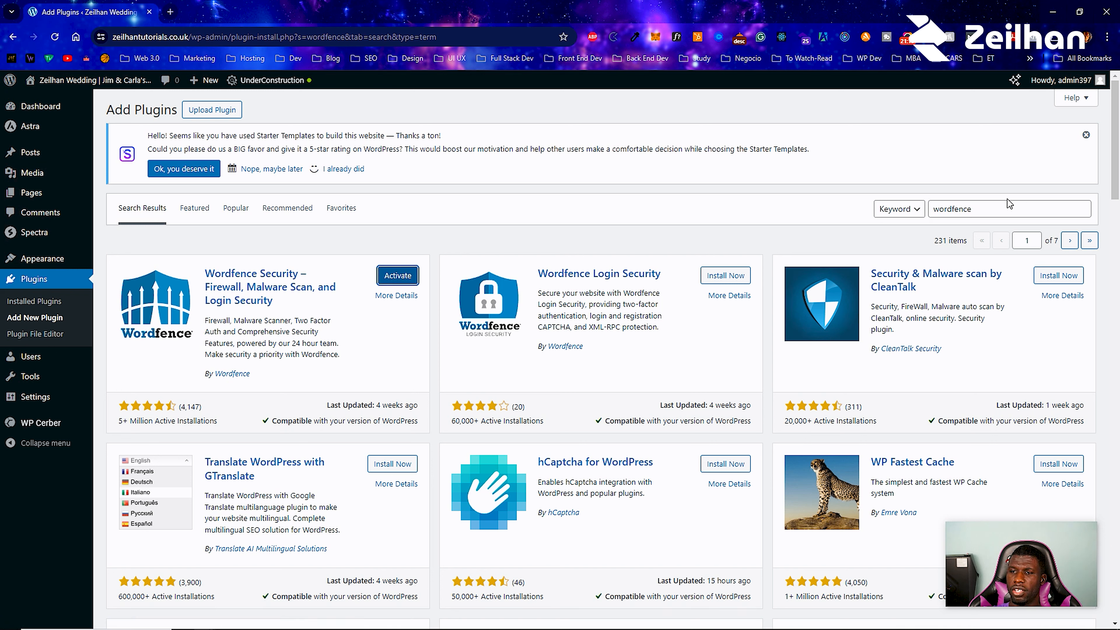
# Step: Search the plugins for "security" and install Solid Security – Password, Two Factor Authentication, and Brute Force Protection
pyautogui.doubleClick(1009, 205)
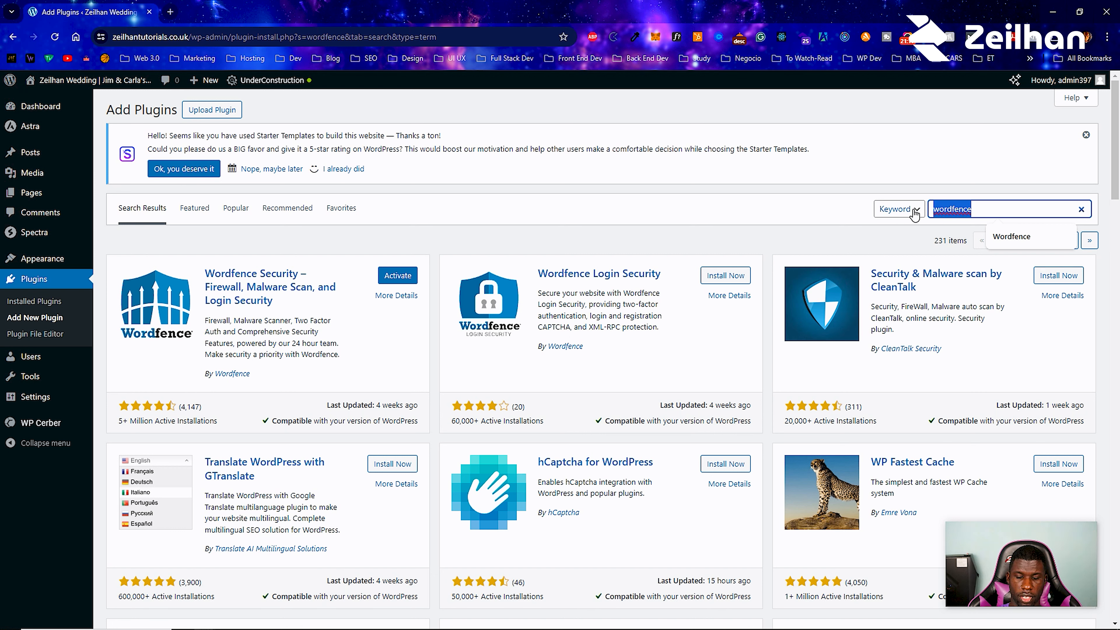
pyautogui.write('securit')
pyautogui.press('BackSpace')
pyautogui.write('ty')
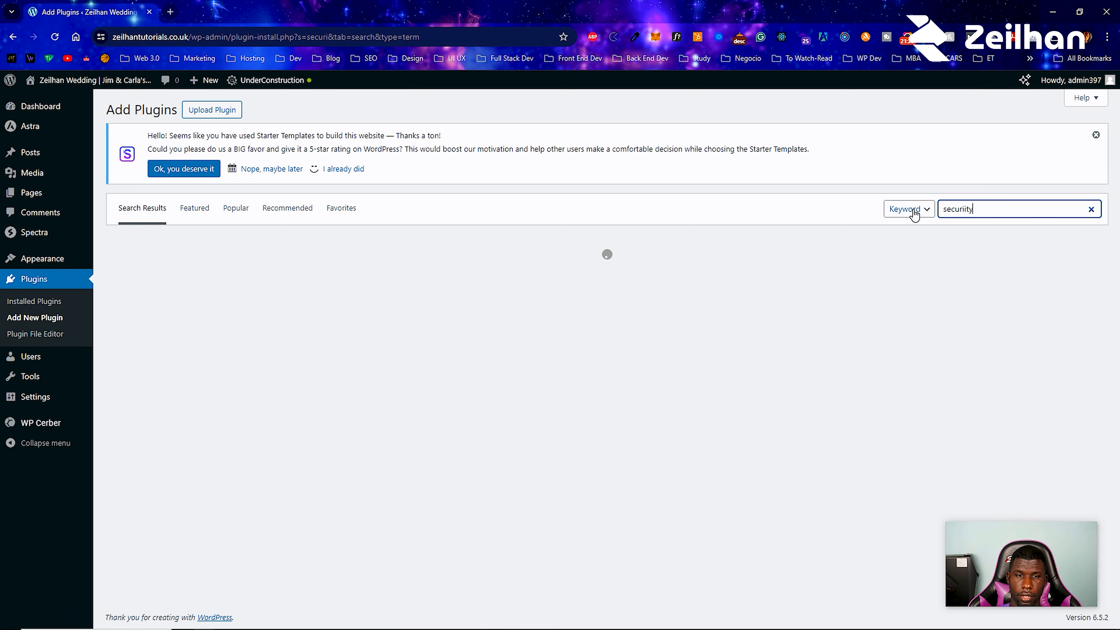
pyautogui.press('BackSpace')
pyautogui.press('BackSpace')
pyautogui.press('BackSpace')
pyautogui.write('ty')
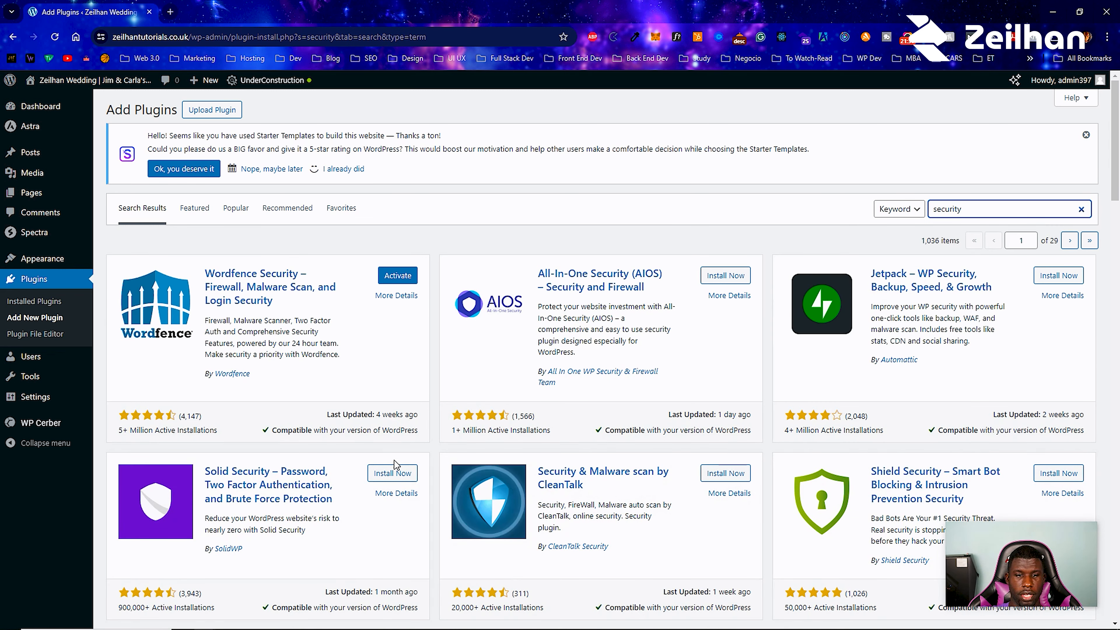
pyautogui.click(393, 473)
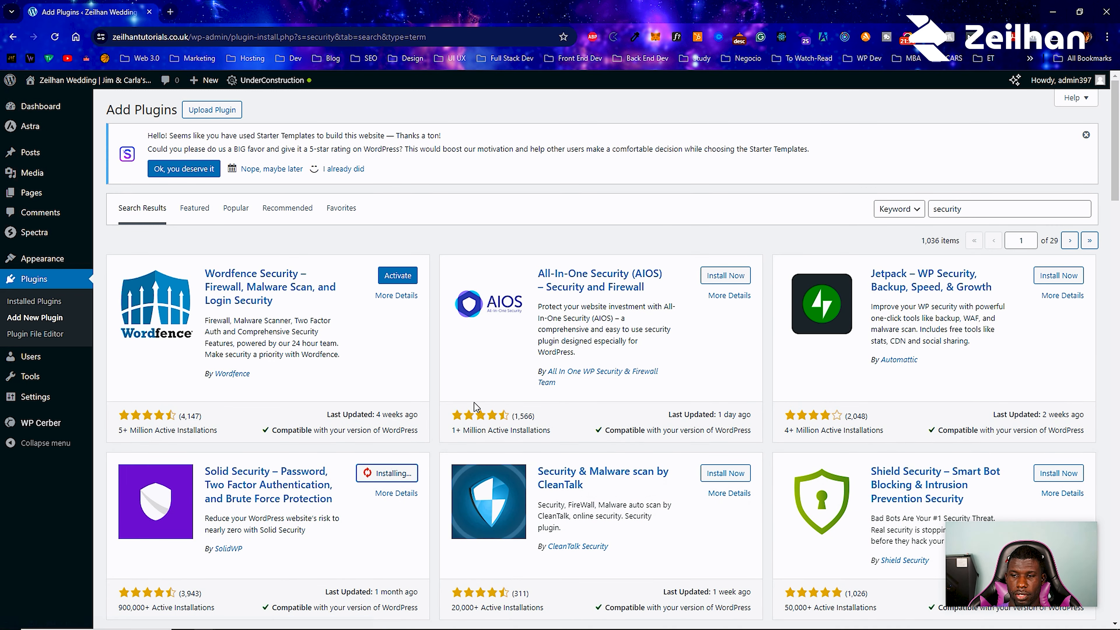
# Step: Look through the remaining plugins in the "security" search results
pyautogui.scroll(-8, 477, 399)
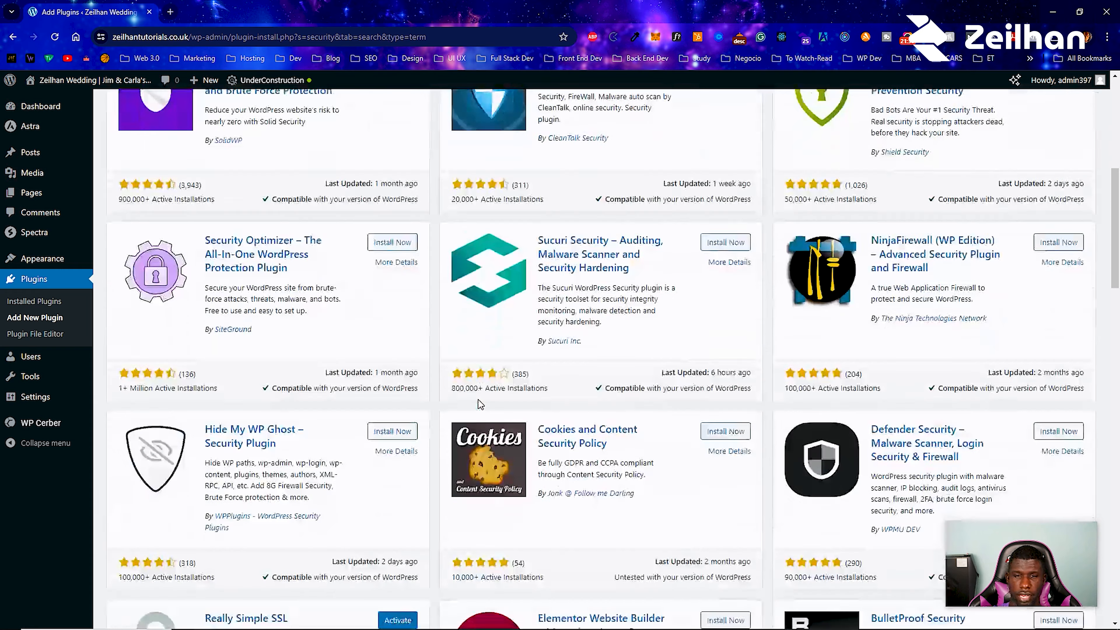
pyautogui.scroll(-14, 480, 403)
pyautogui.scroll(-5, 480, 406)
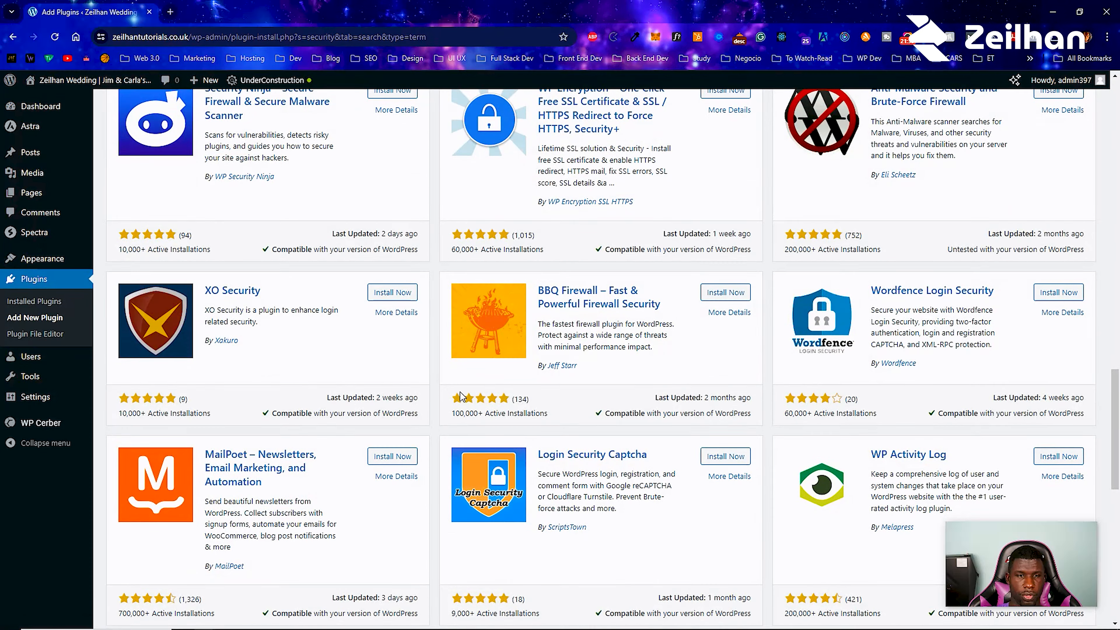